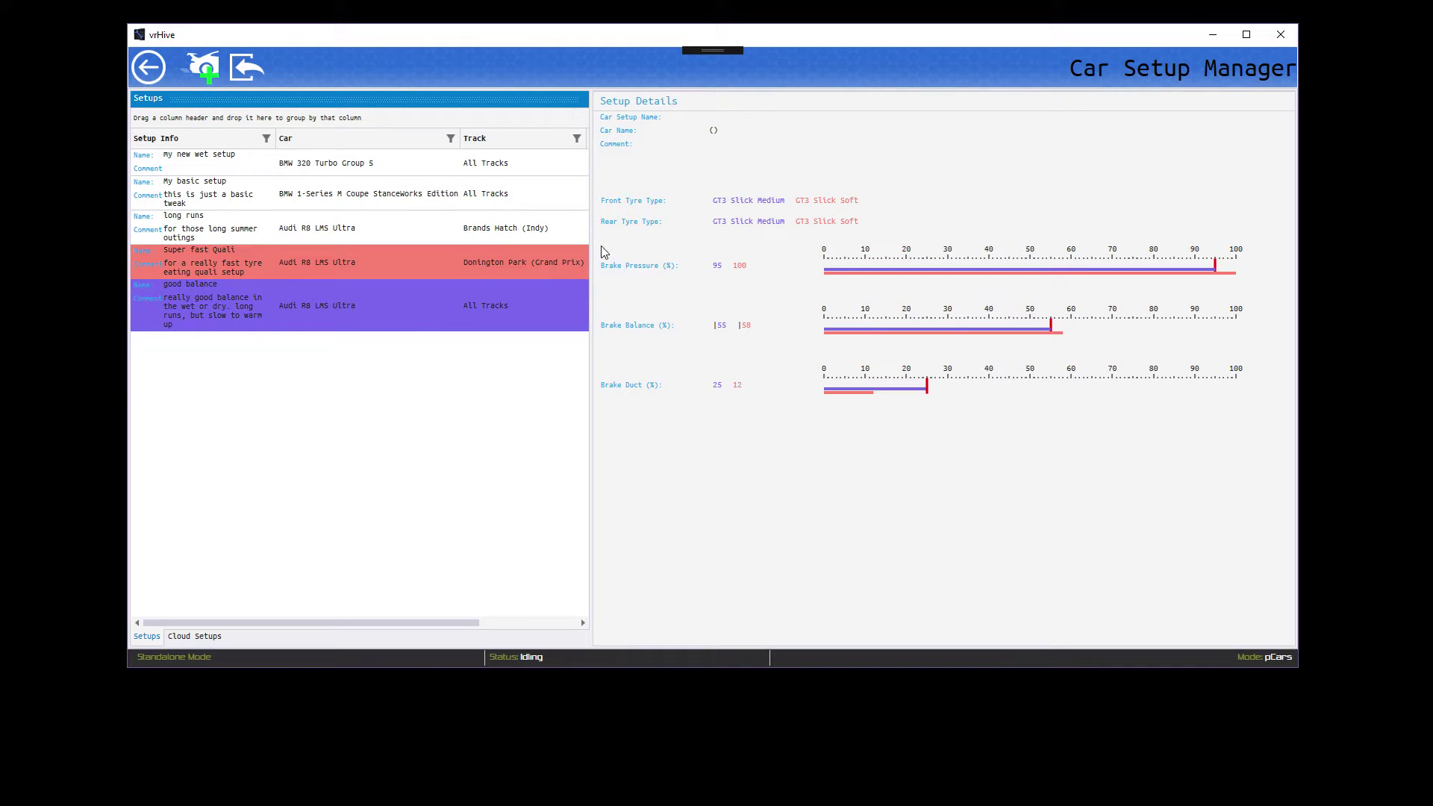
Select the "long runs" Audi R8 LMS Ultra setup for comparison and make the window slightly taller.
left_click(485, 238)
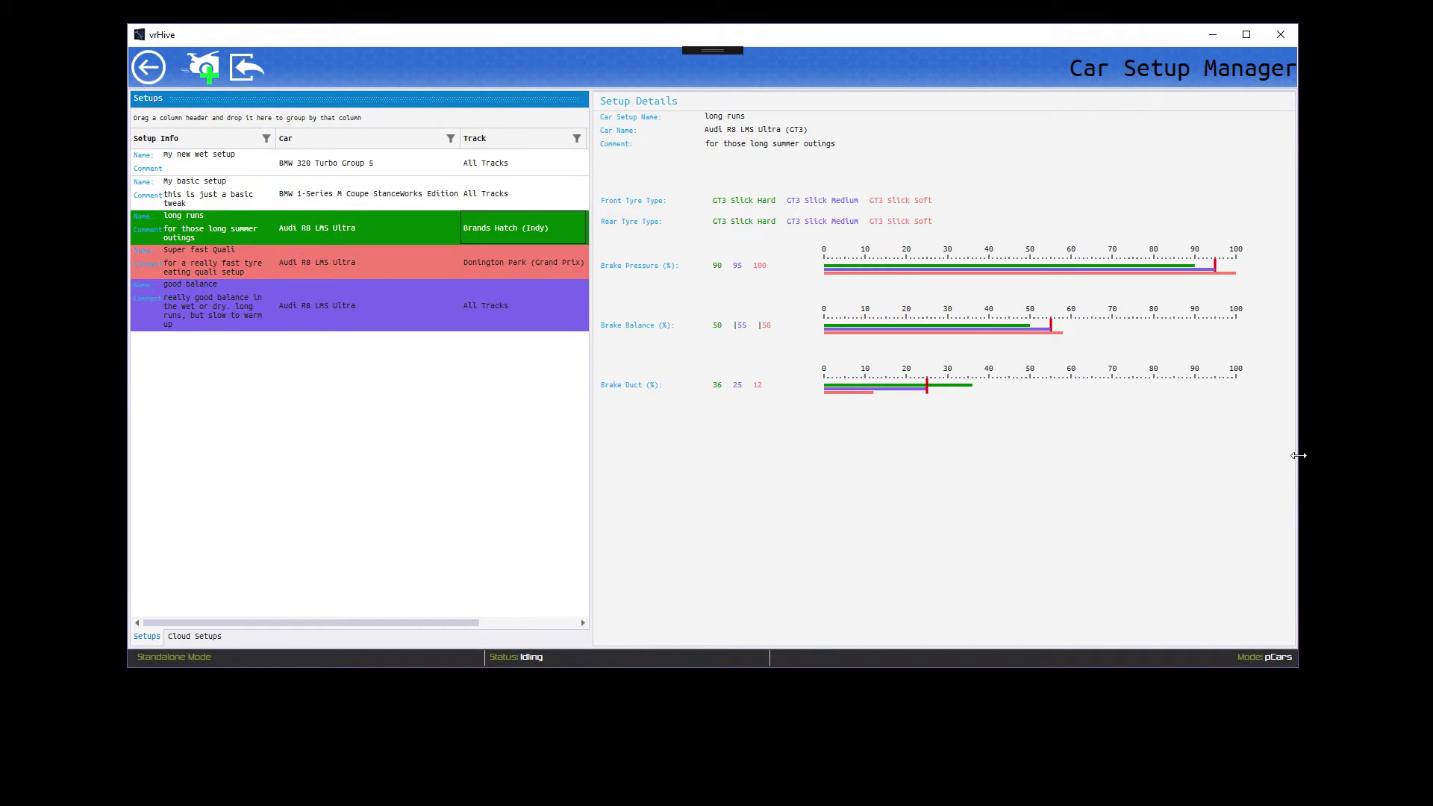
mouse_move(1296, 453)
left_mouse_down()
mouse_move(1190, 451)
mouse_move(1301, 453)
left_mouse_up()
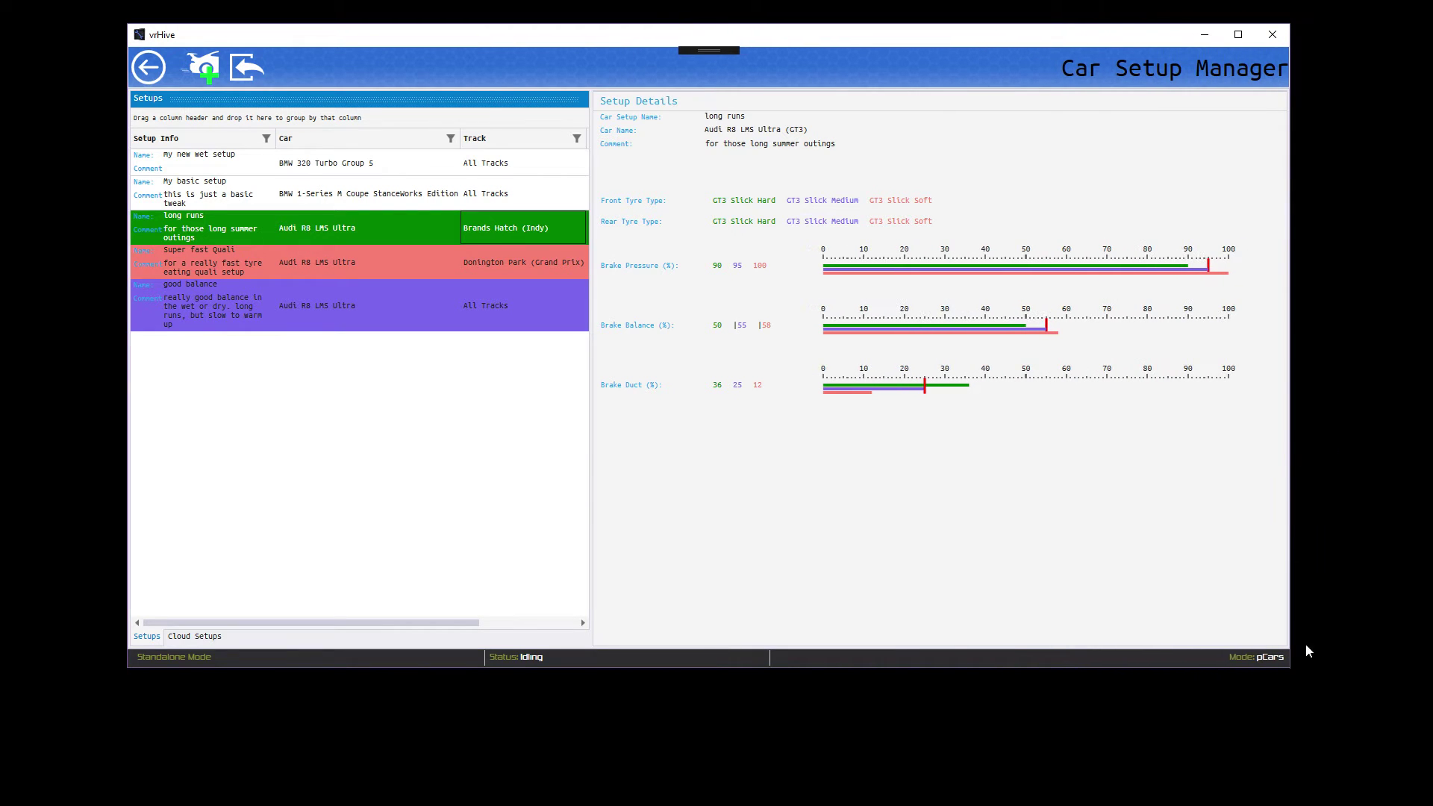
mouse_move(1290, 671)
left_mouse_down()
mouse_move(1282, 579)
mouse_move(1274, 630)
mouse_move(1194, 678)
mouse_move(1290, 689)
left_mouse_up()
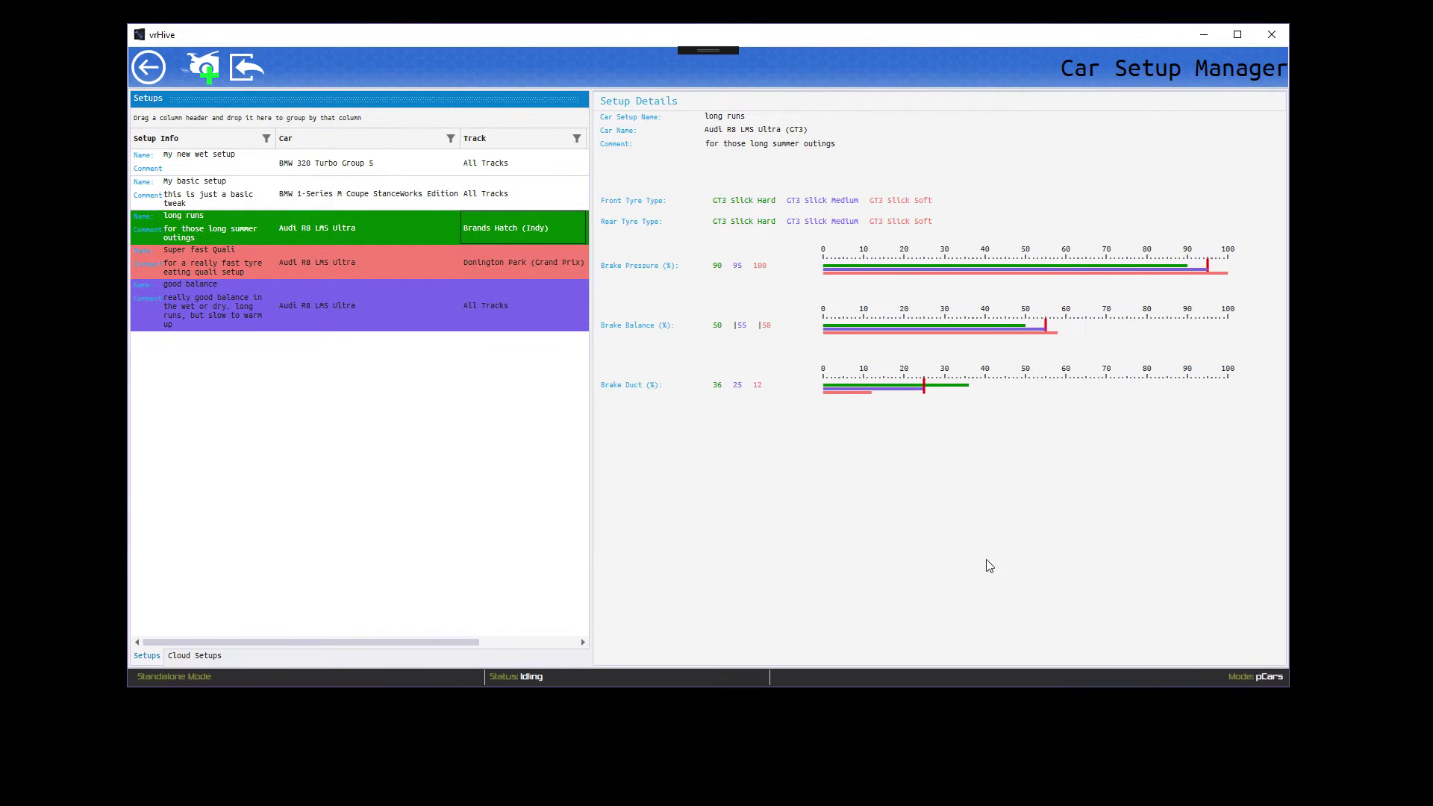
Switch to the cloud setups and load the car setups from the cloud.
left_click(213, 655)
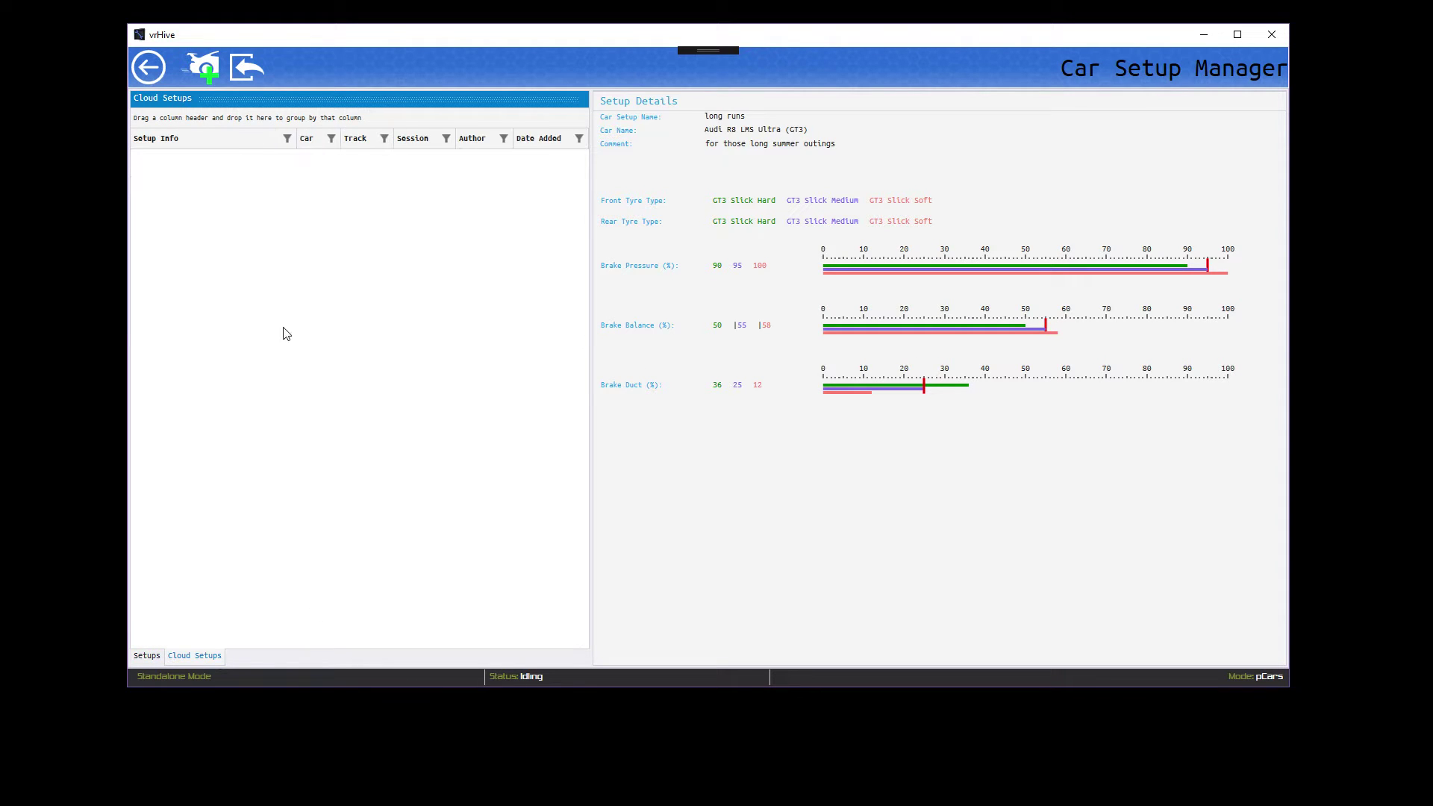
right_click(285, 207)
left_click(338, 216)
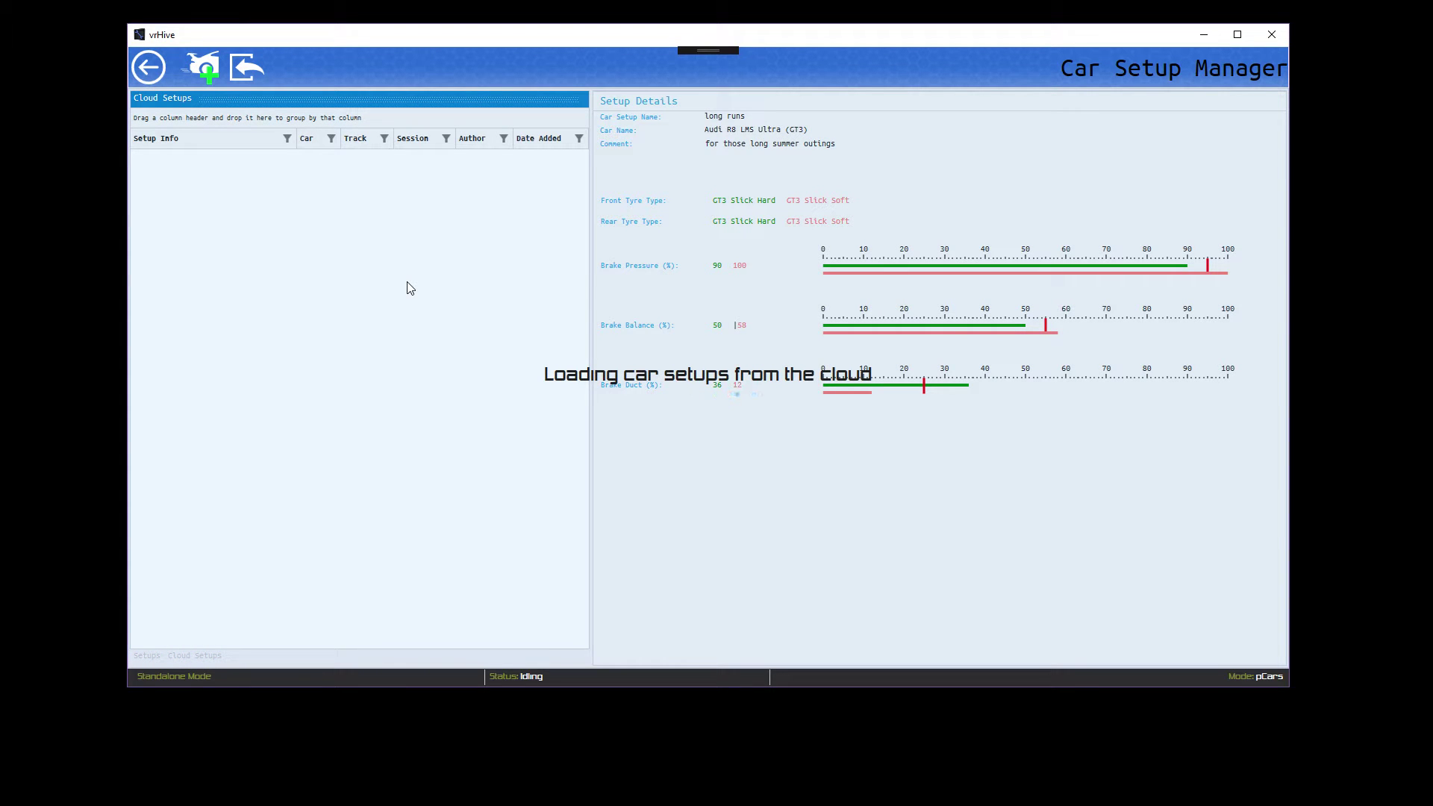
Examine the details of the Audi 90 quattro IMSA GTO, Formula Rookie and Aston Martin DBR1-2 cloud setups.
scroll(585, 178, "down", 5)
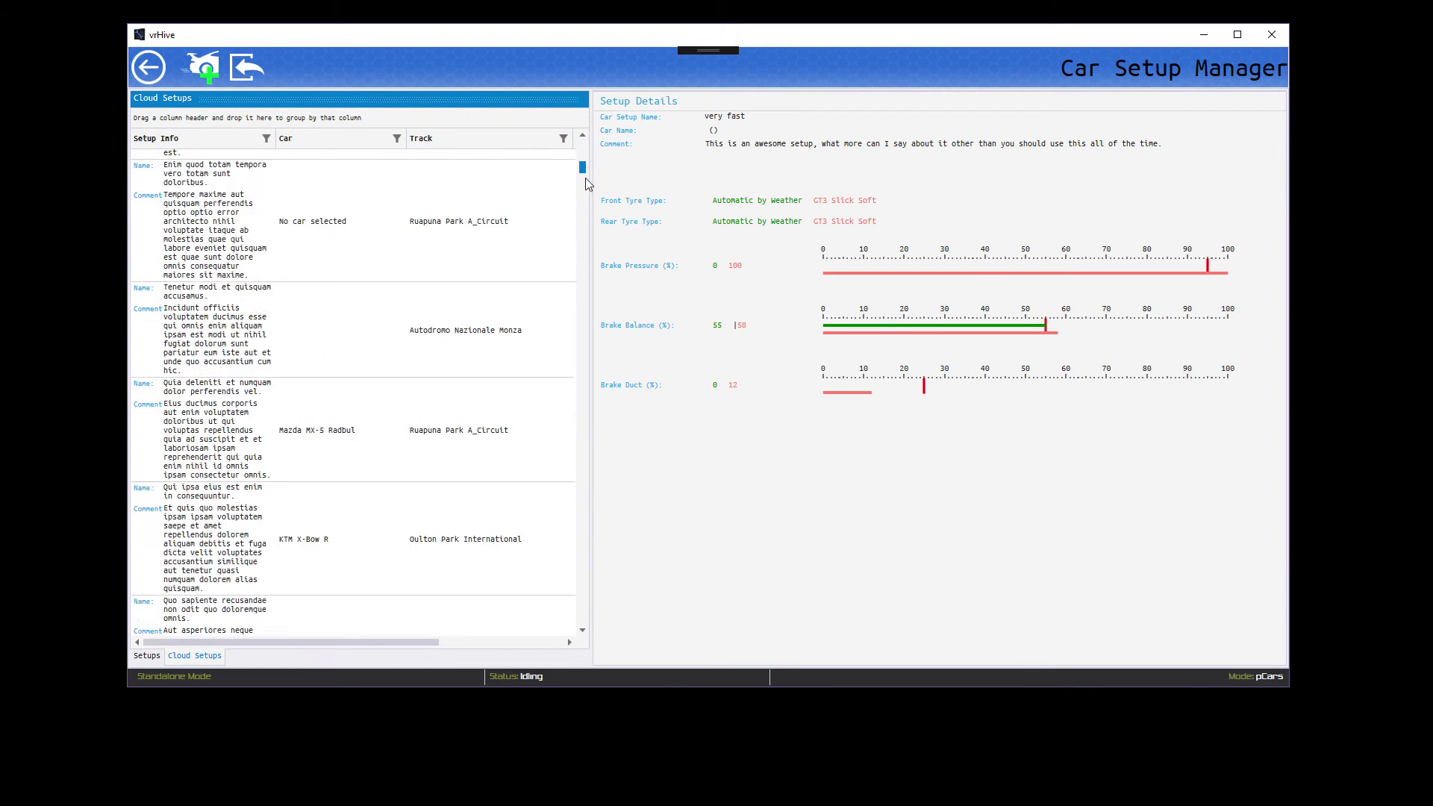
scroll(585, 320, "down", 15)
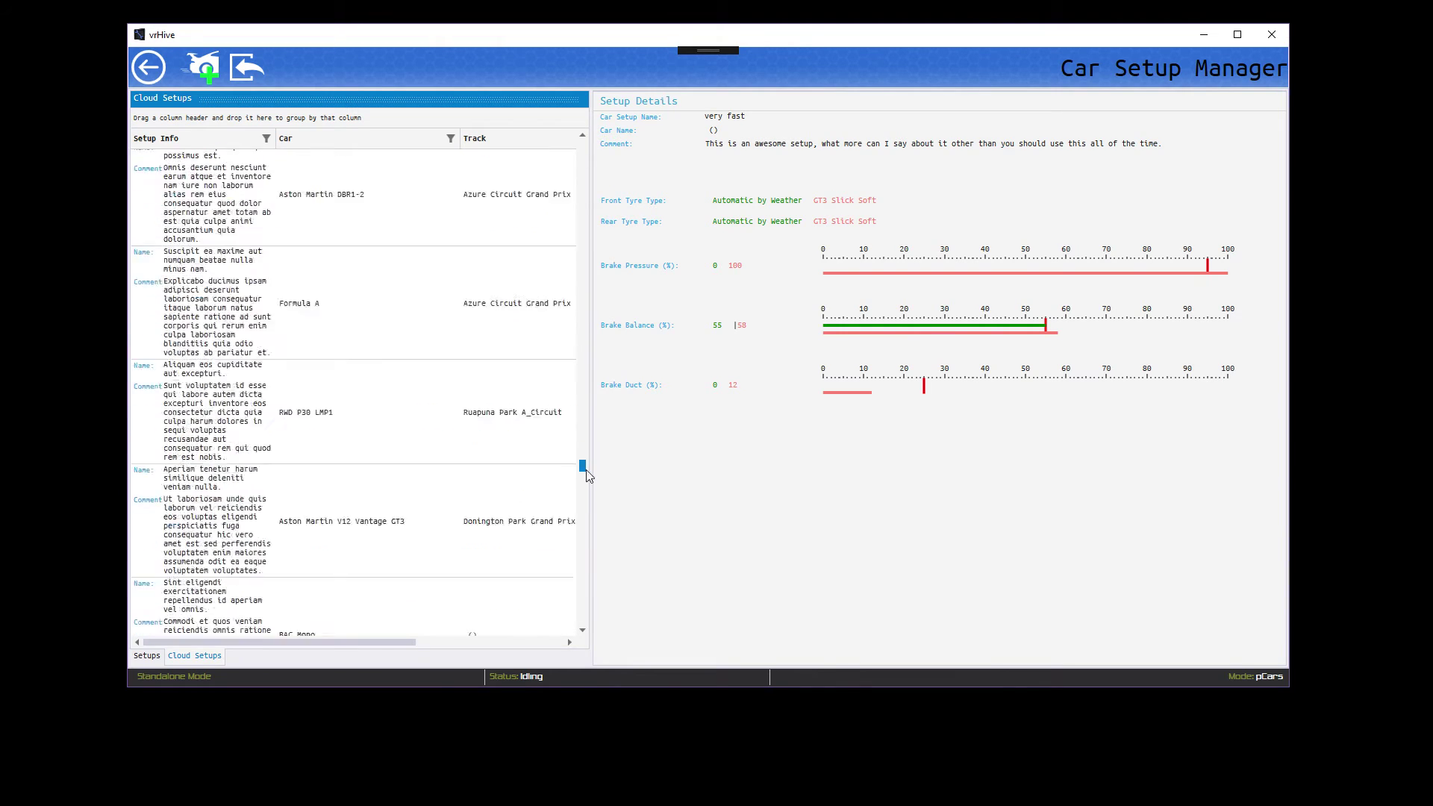
left_click(374, 440)
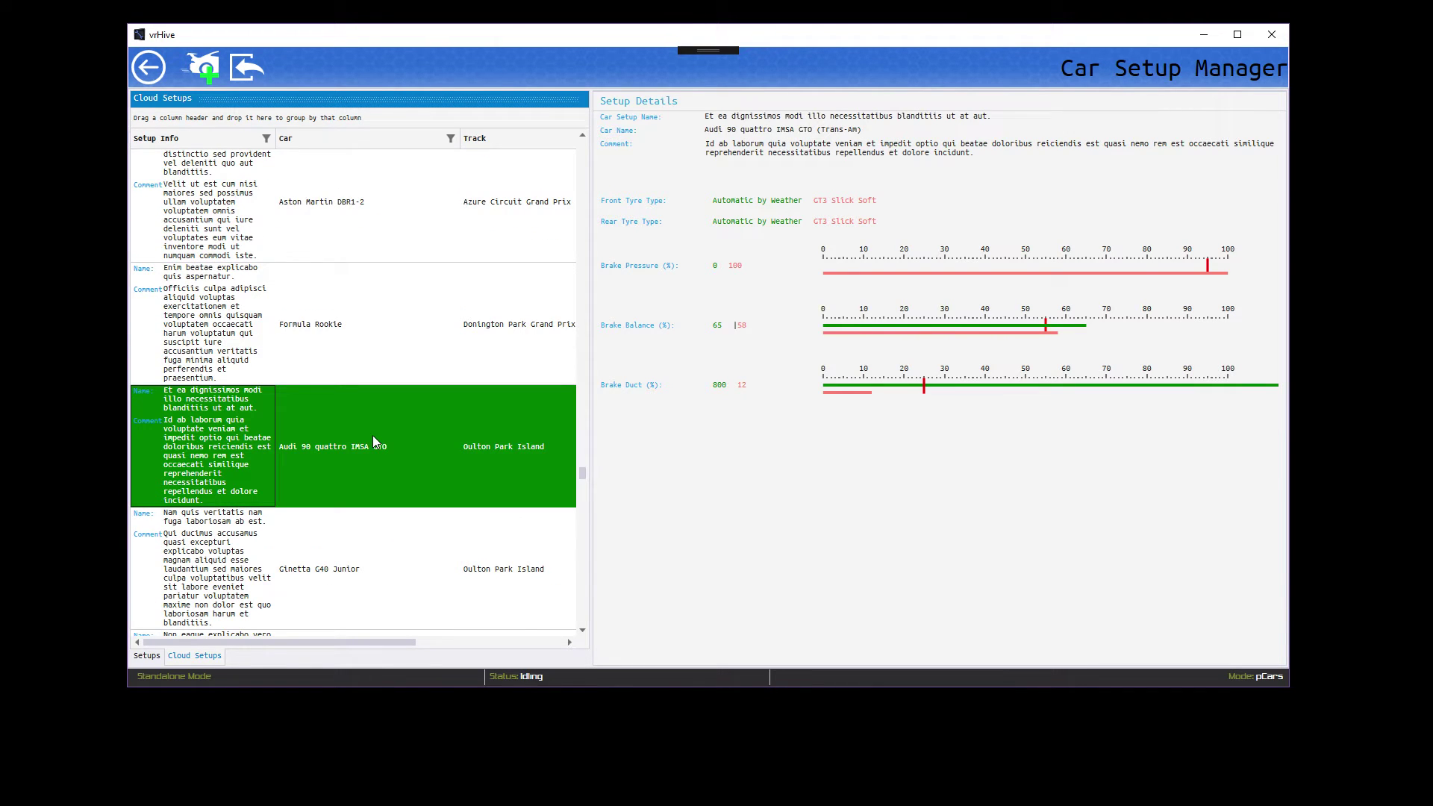
left_click(485, 311)
left_click(470, 238)
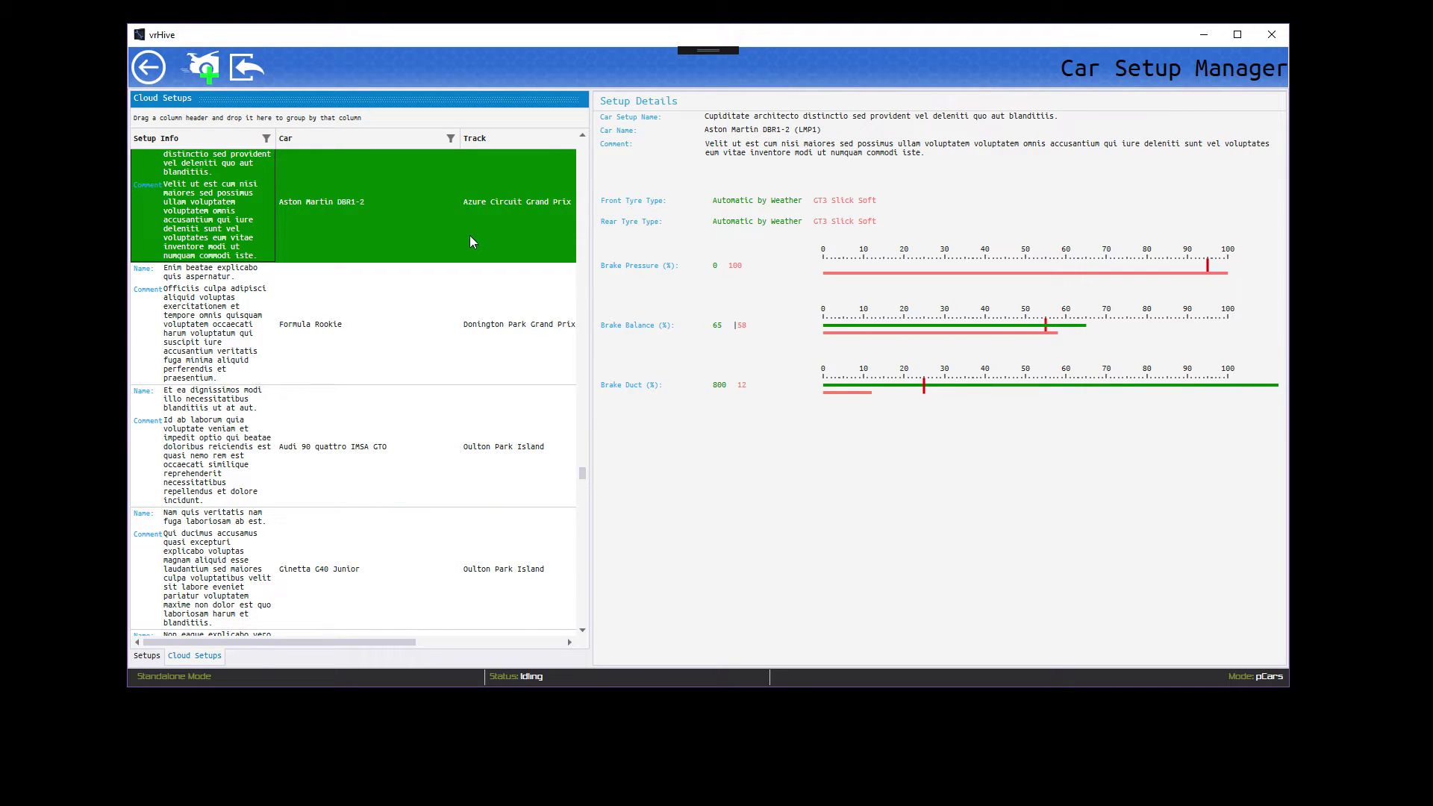
Clear all setup comparisons, including the baseline and Comp 1.
right_click(471, 240)
mouse_move(531, 271)
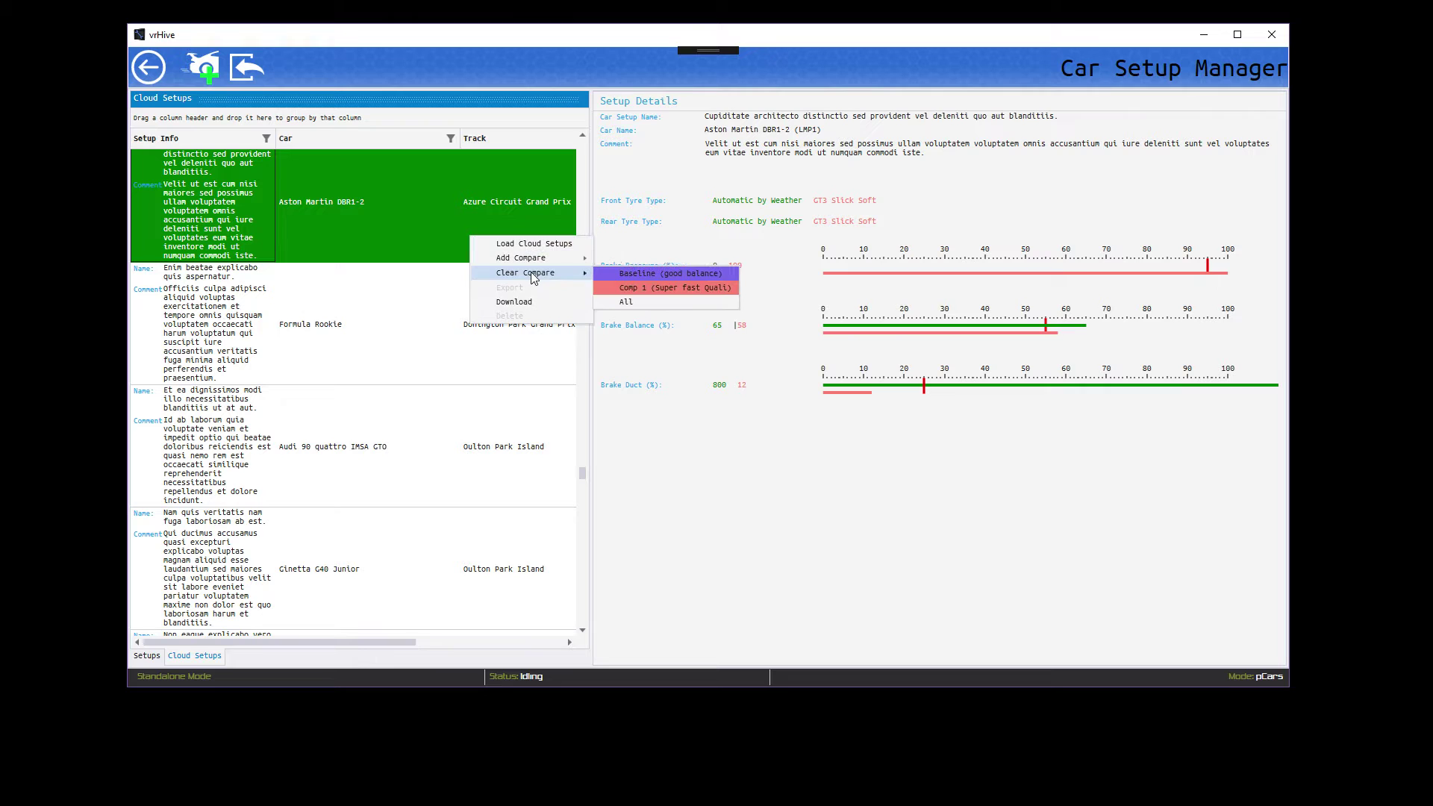
left_click(626, 301)
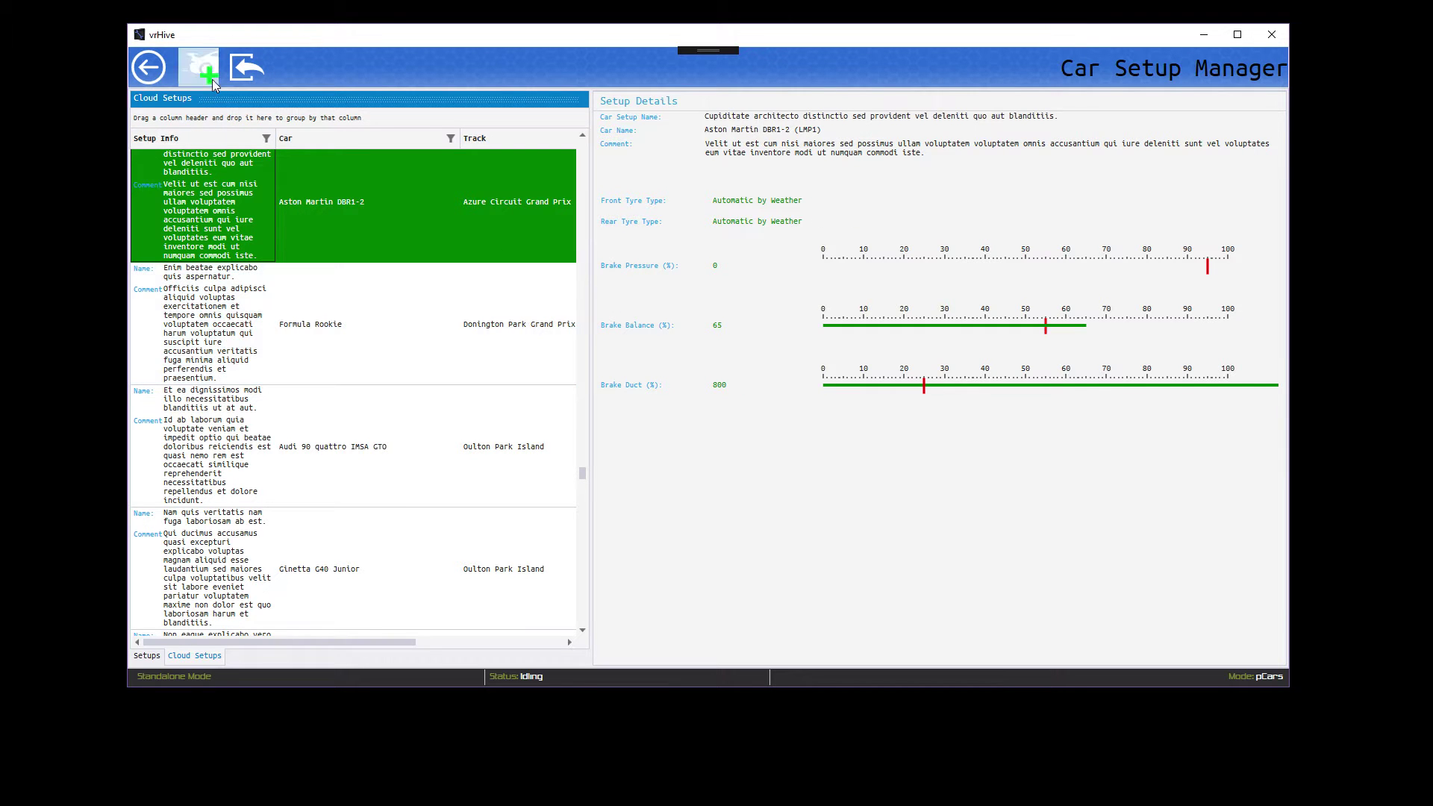
Group the cloud setups by author and expand the fourth author's group.
left_click_drag(583, 474, 575, 239)
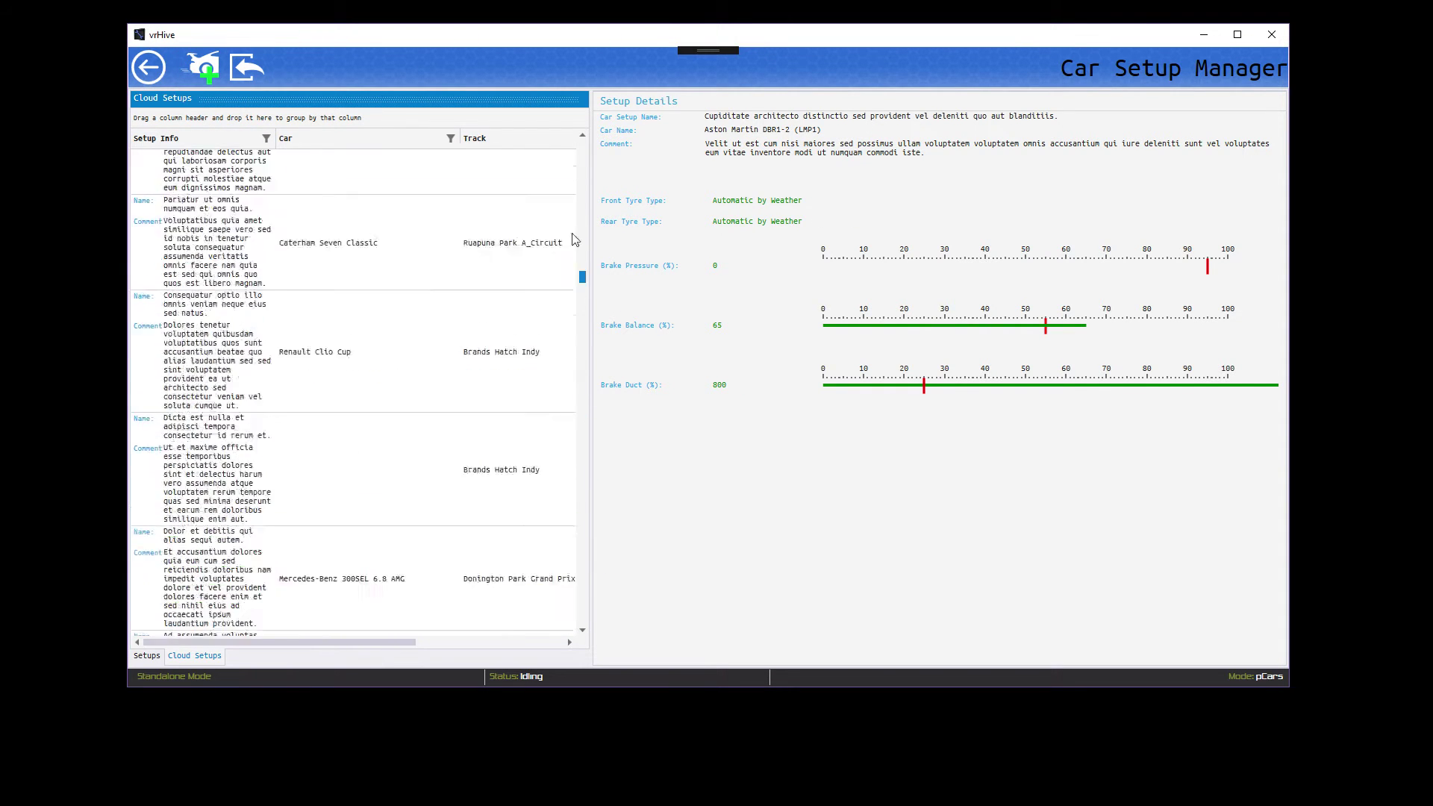
scroll(574, 239, "up", 10)
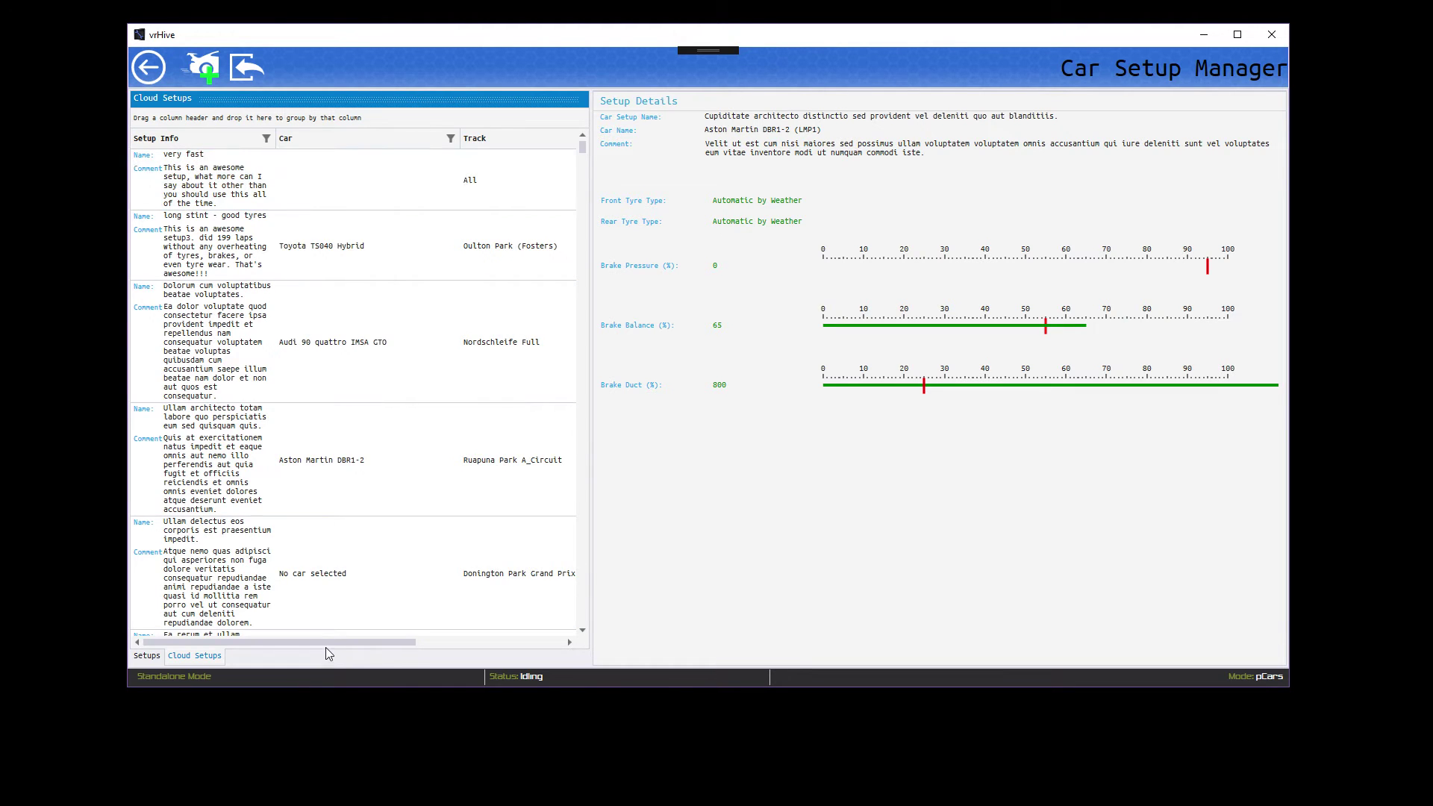
left_click_drag(325, 643, 494, 218)
left_click_drag(464, 147, 412, 129)
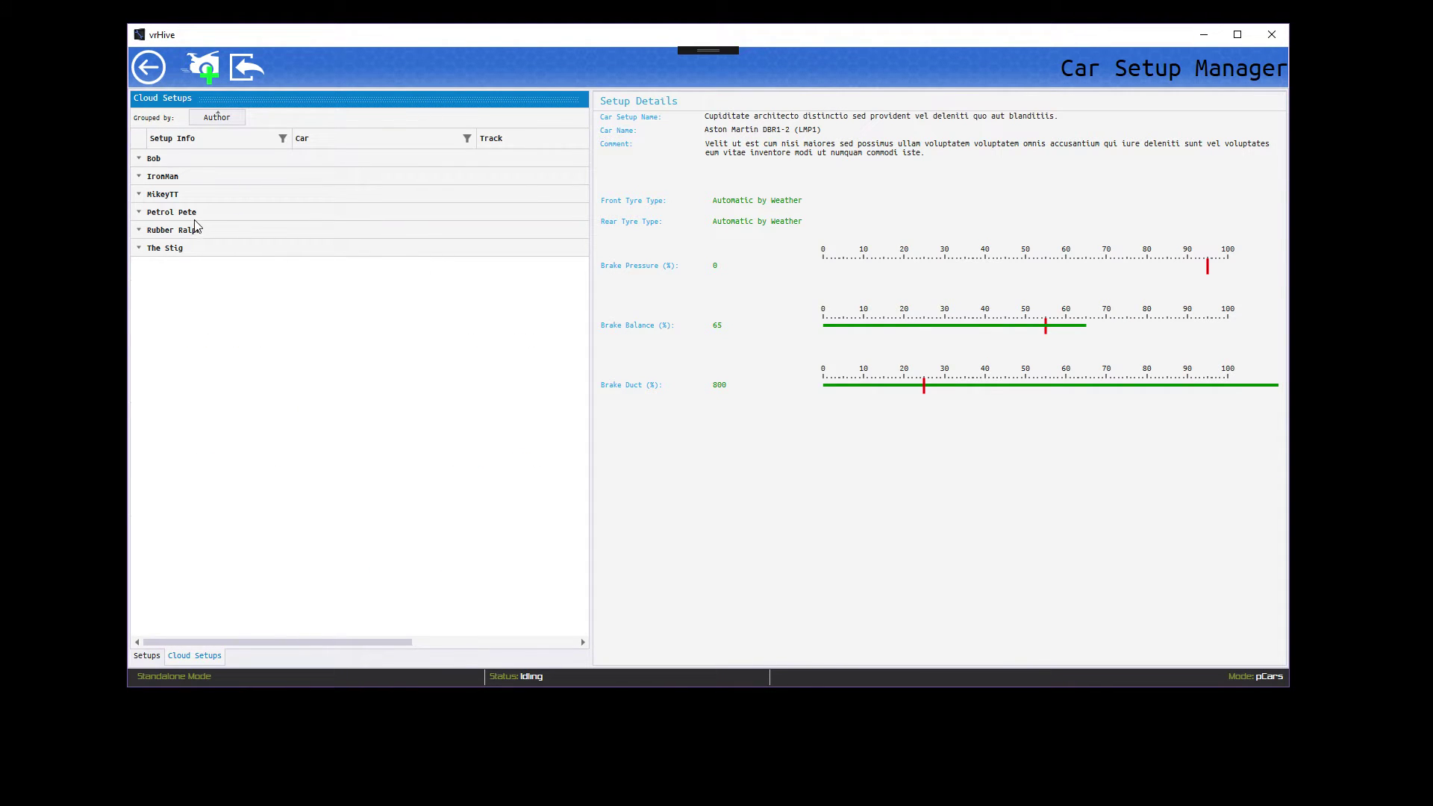
left_click(191, 214)
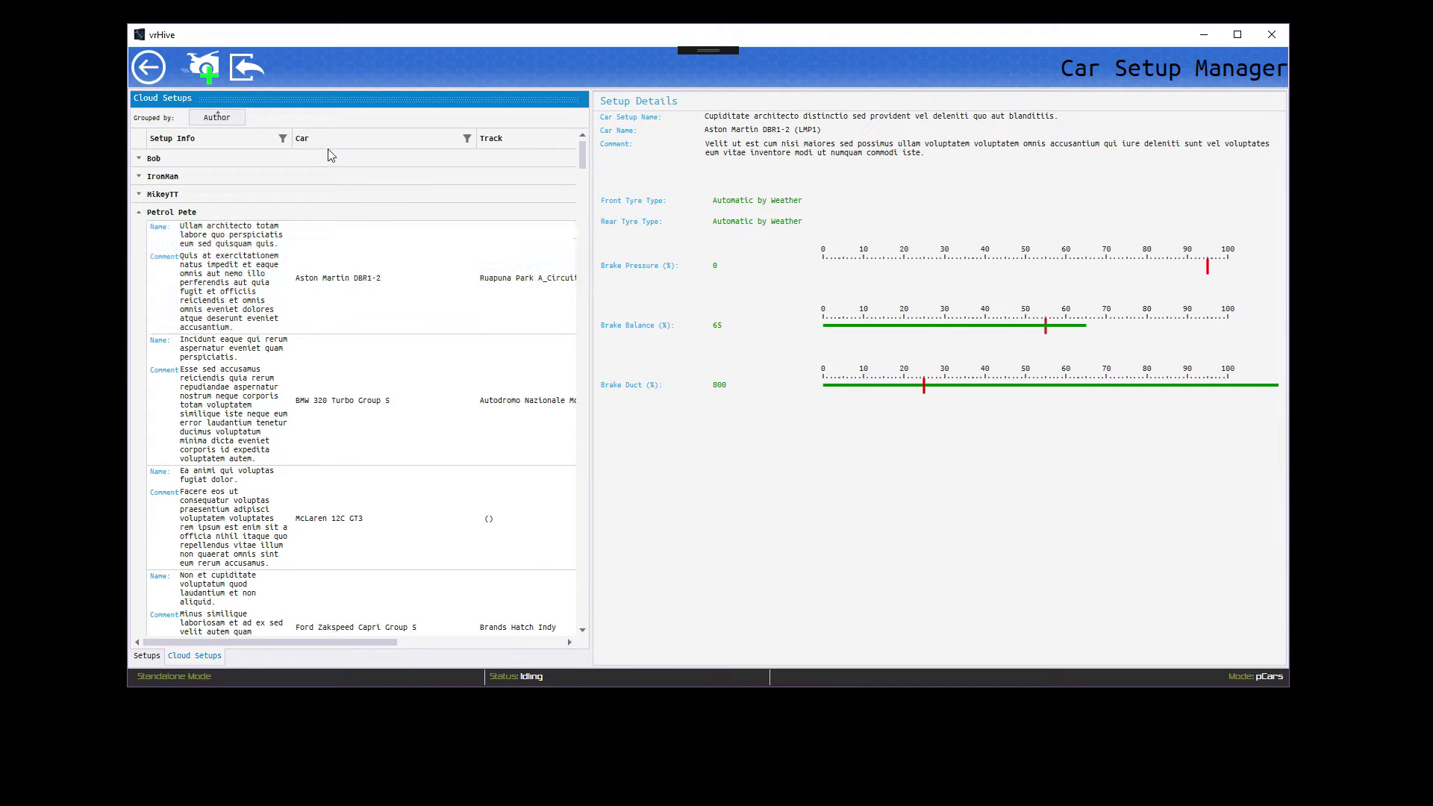
Add track and car grouping levels to the cloud setups, and select the Audi 90 quattro IMSA GTO setup under Brands Hatch Indy.
left_click_drag(493, 141, 340, 123)
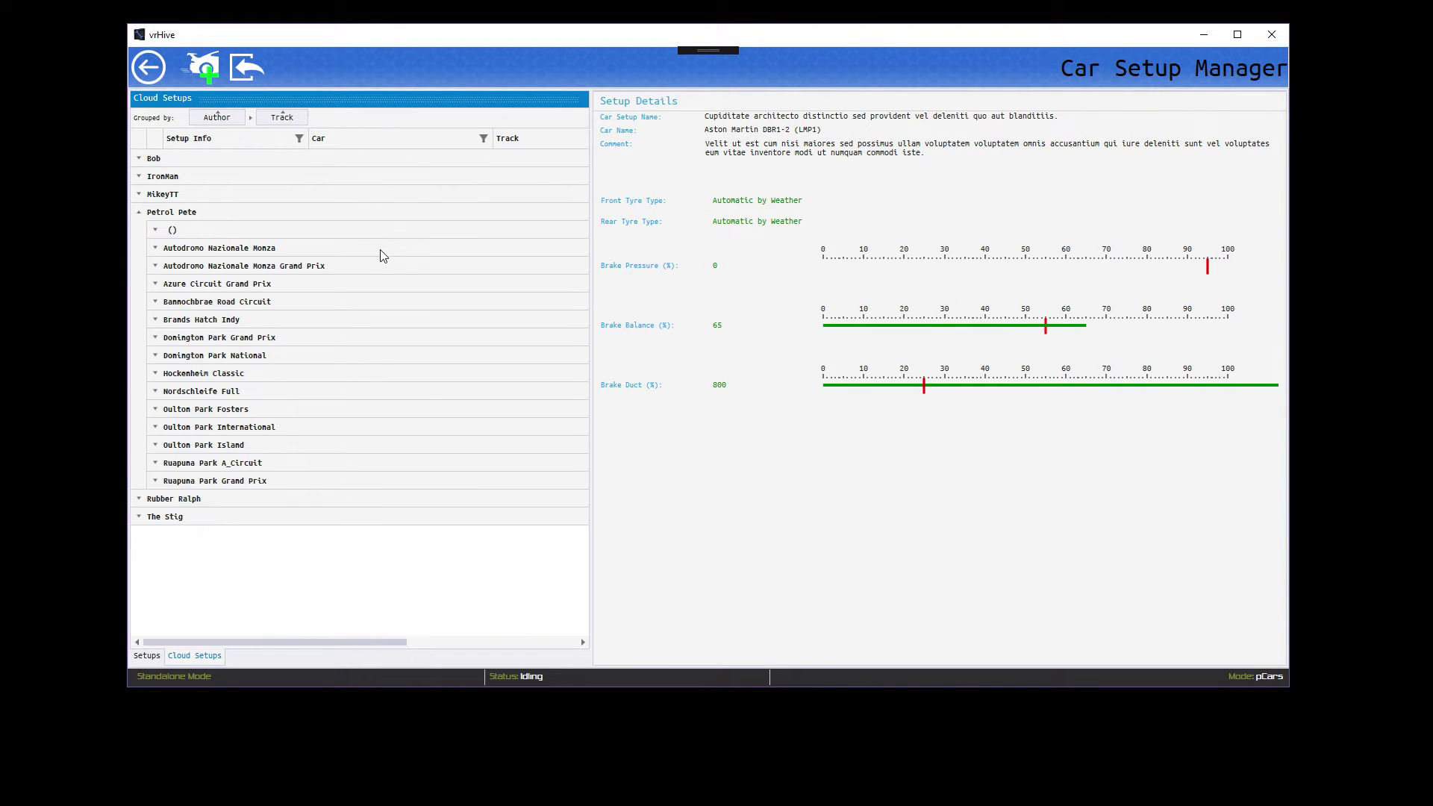
left_click(237, 321)
left_click_drag(354, 146, 342, 117)
left_click(262, 374)
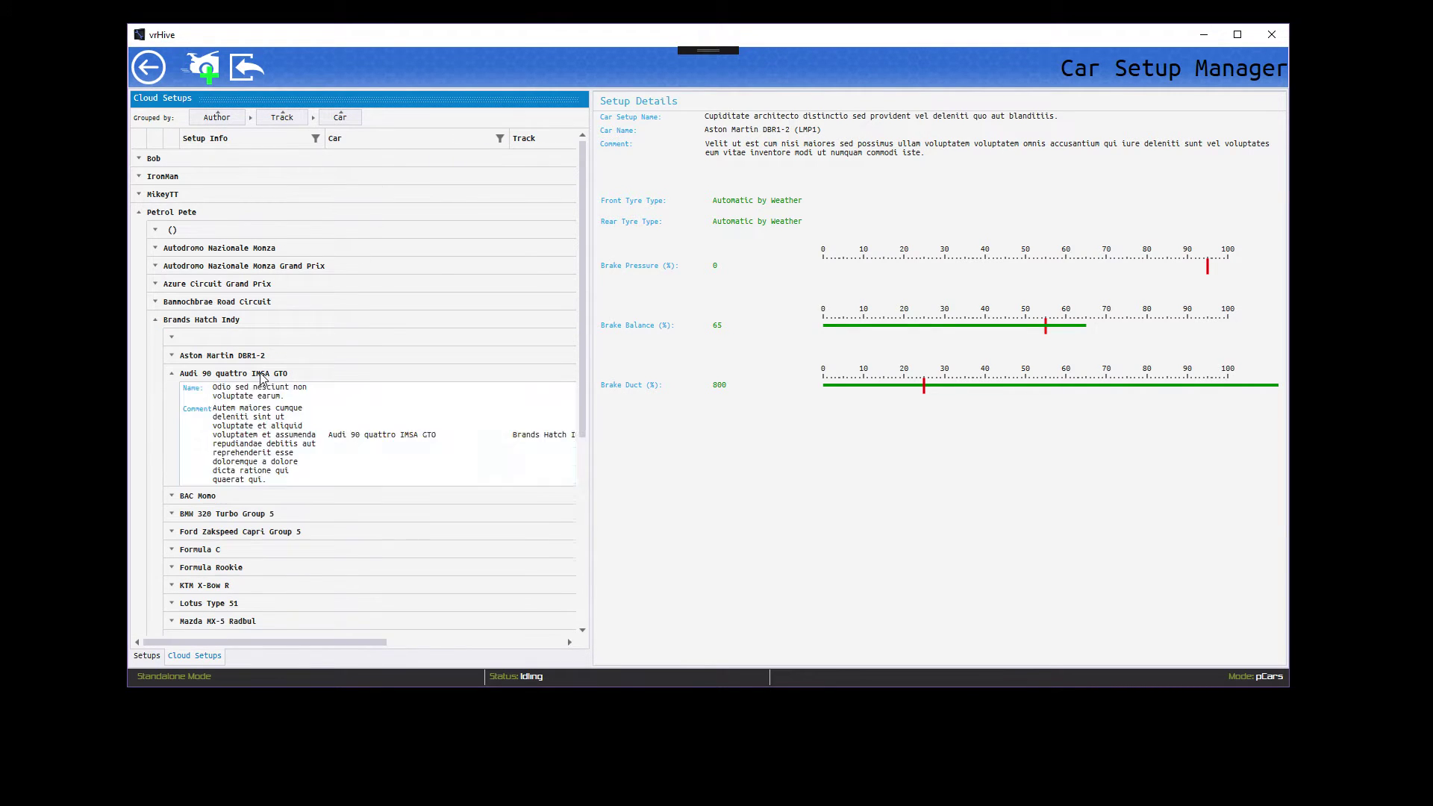
left_click(317, 440)
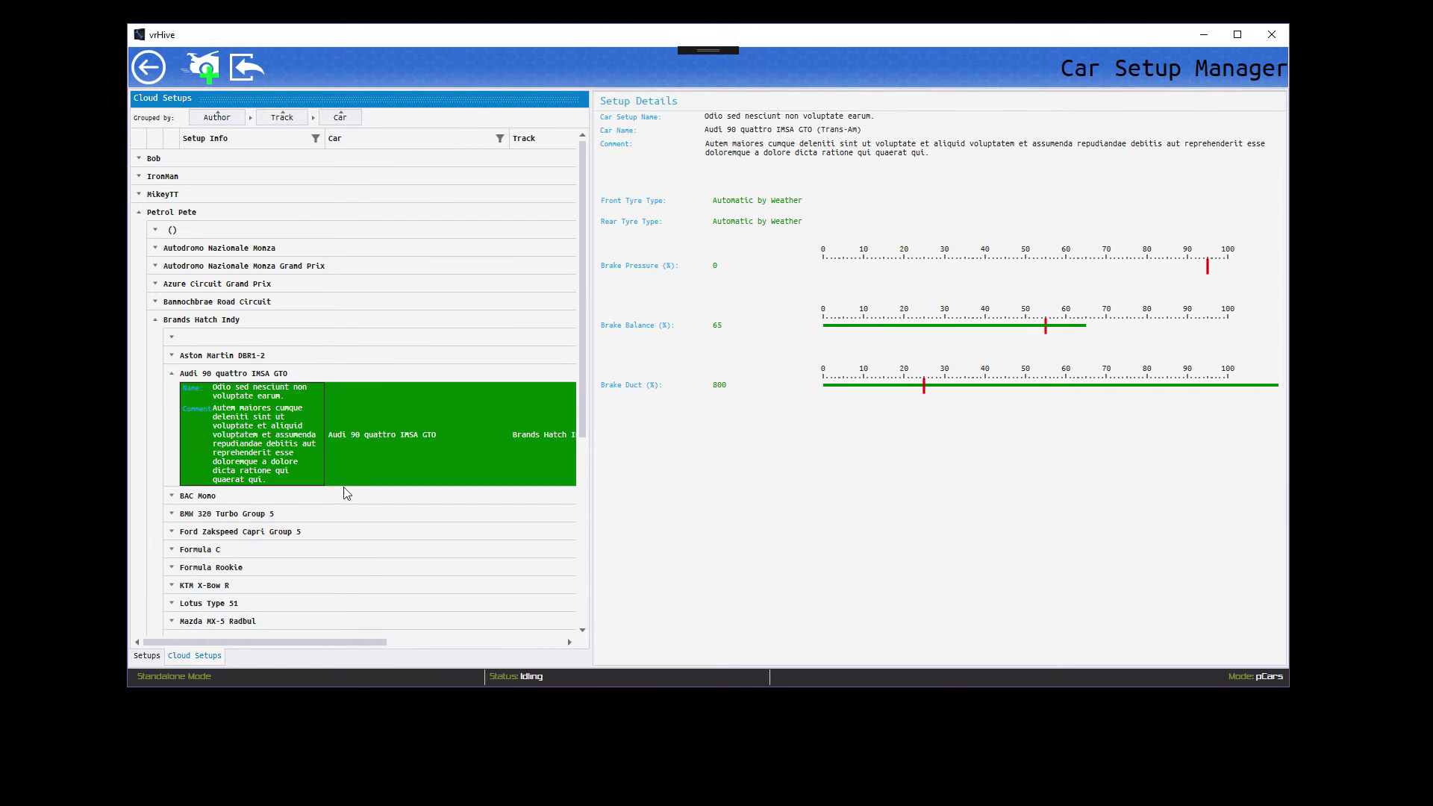
Expand the BMW 320 Turbo Group 5 group under Brands Hatch Indy and look through the other car groups.
left_click(342, 513)
scroll(344, 493, "down", 3)
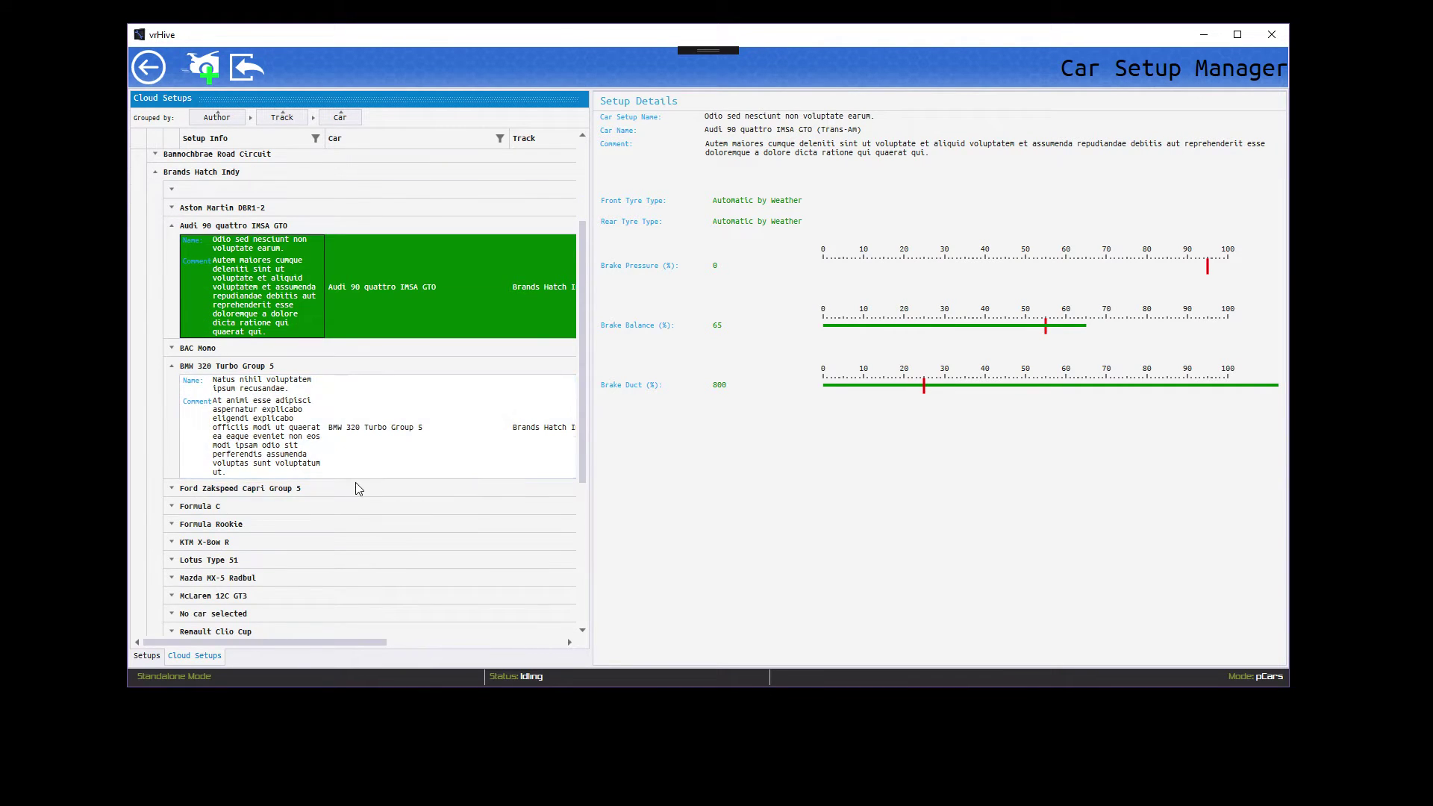
left_click(361, 488)
scroll(363, 484, "down", 1)
scroll(365, 479, "up", 4)
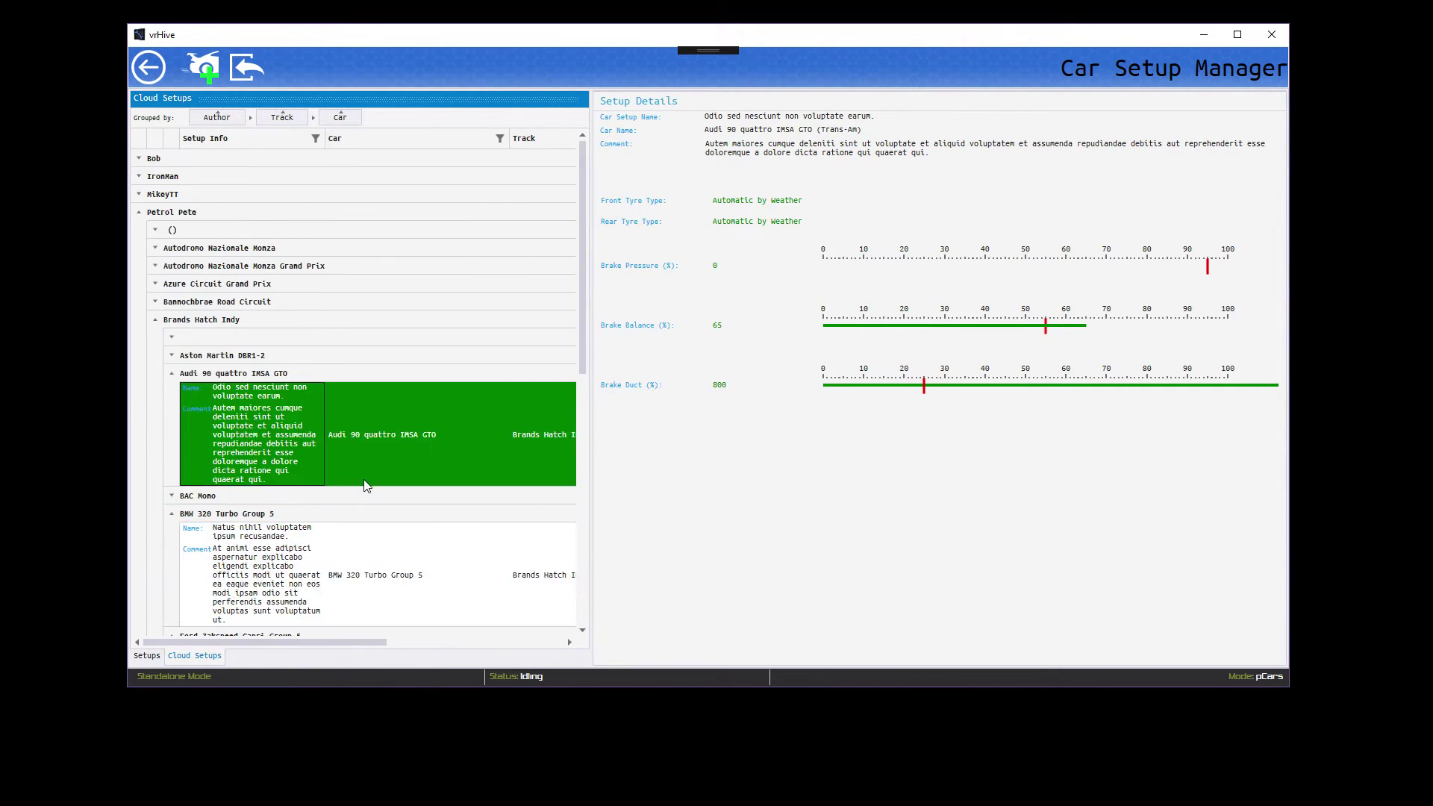
Return to the local setups, group them by car, and expand the BMW 320 Turbo Group 5 and Audi R8 LMS Ultra groups.
left_click(149, 655)
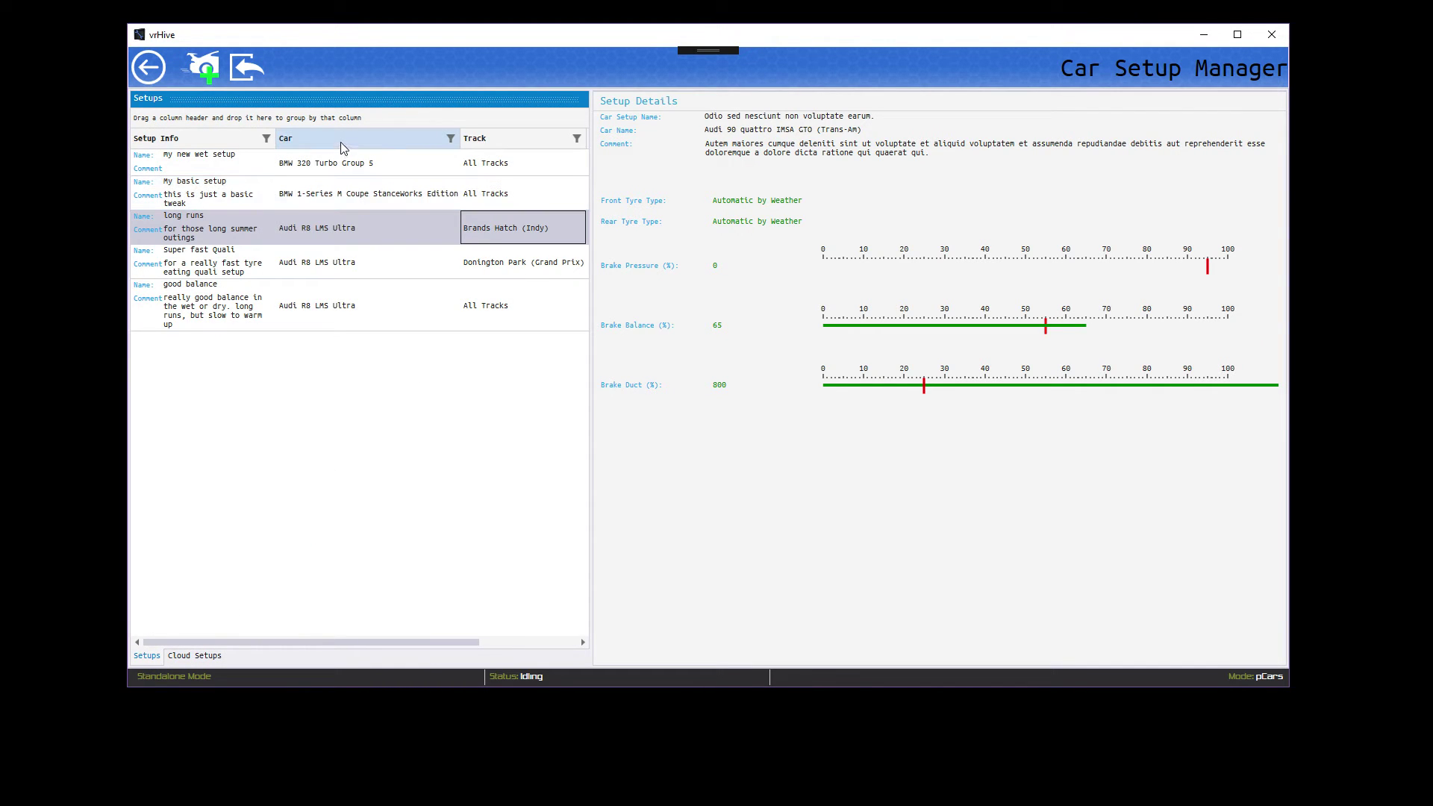
left_click_drag(340, 142, 312, 121)
left_click(241, 196)
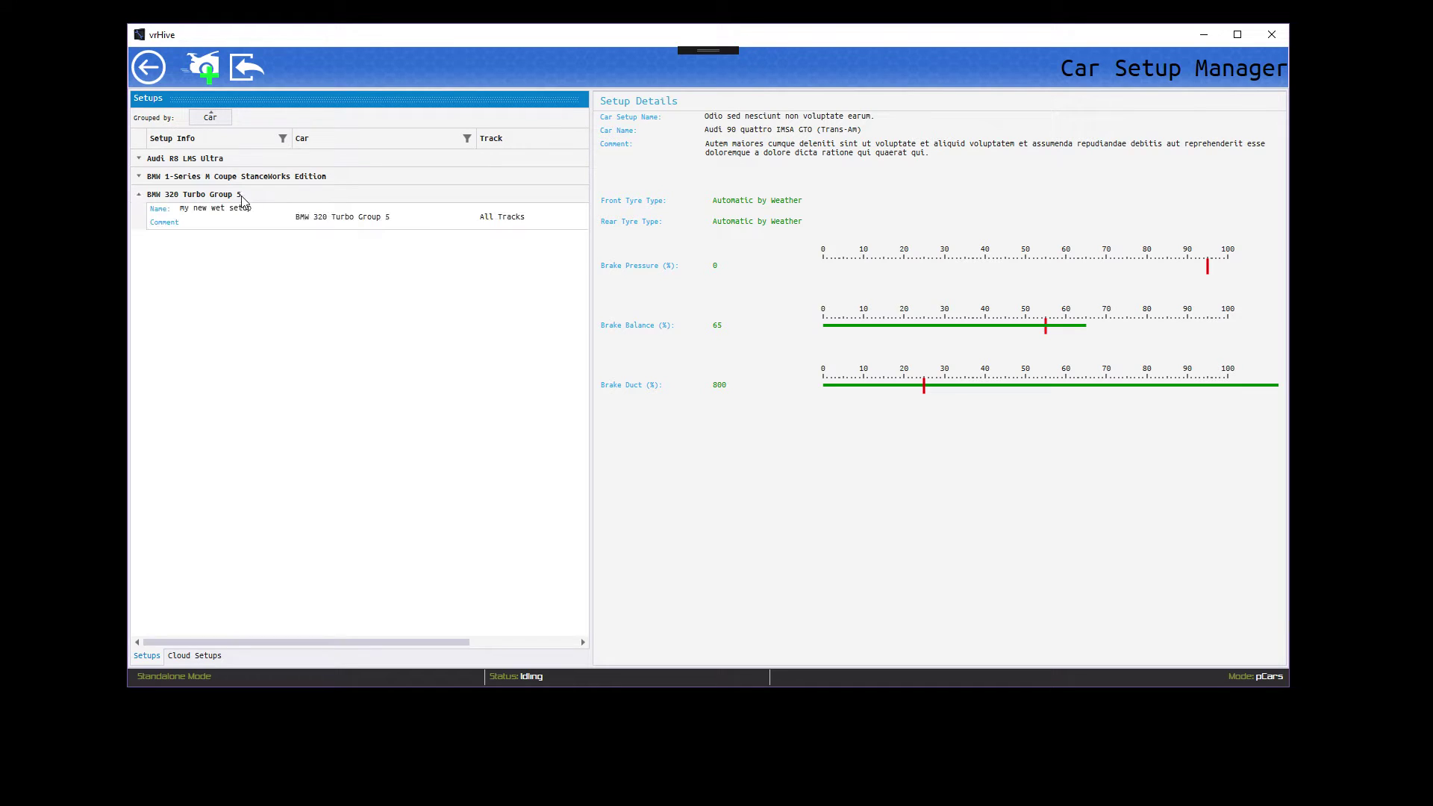
left_click(227, 160)
Set the Audi R8 LMS Ultra "long runs" setup as the comparison baseline.
left_click(249, 197)
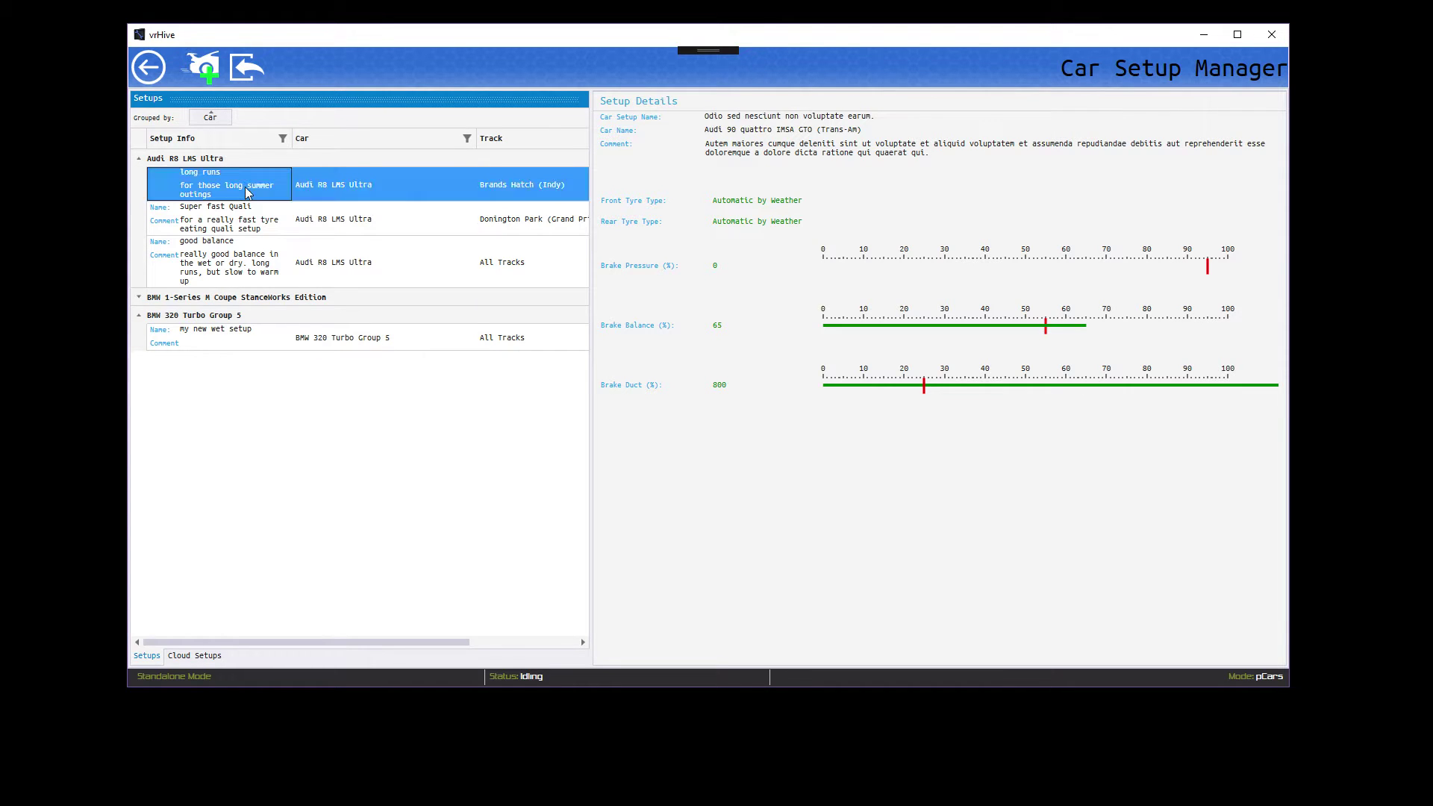
right_click(249, 195)
mouse_move(321, 210)
left_click(403, 210)
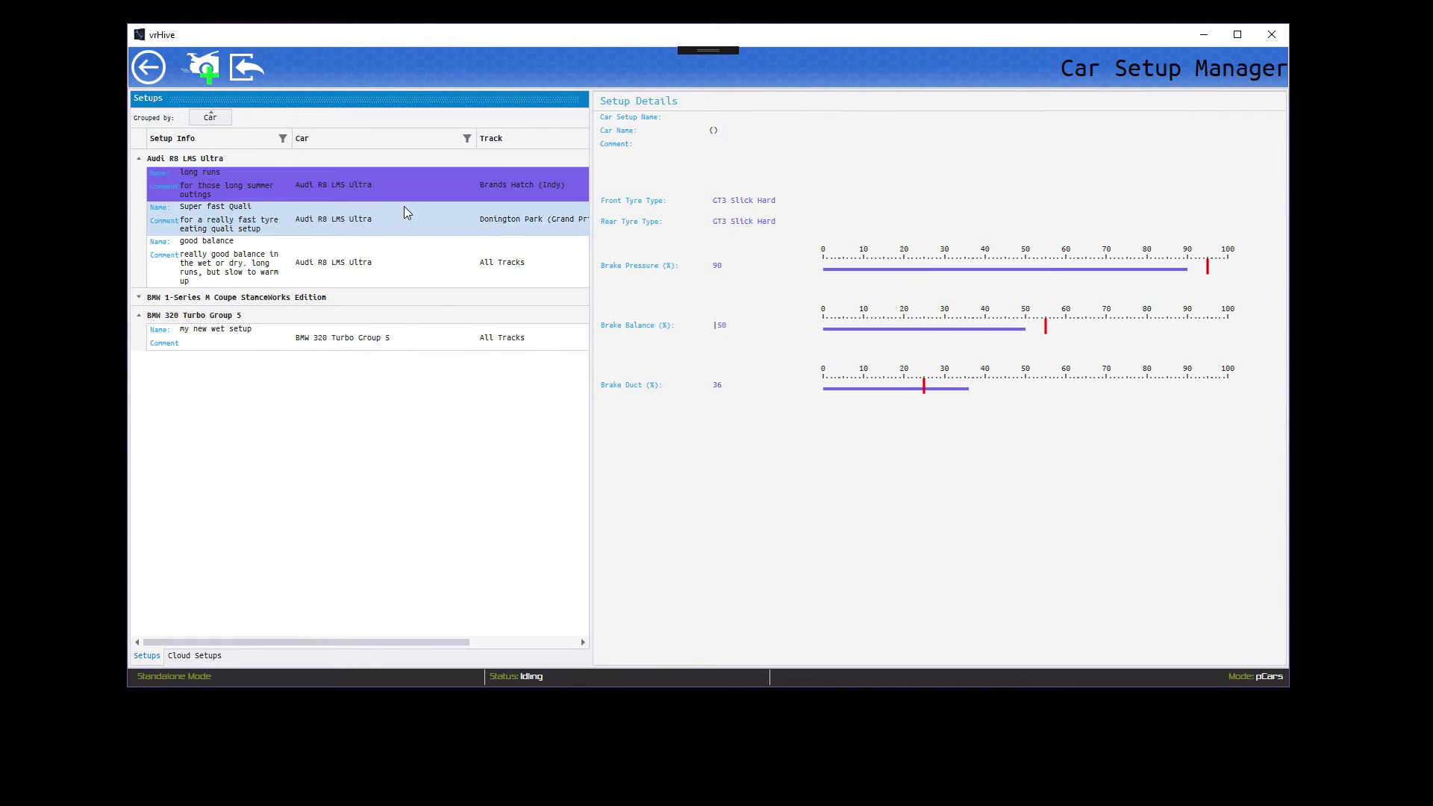
Add the "Super fast Quali" setup to the comparison as Comp 1.
left_click(499, 218)
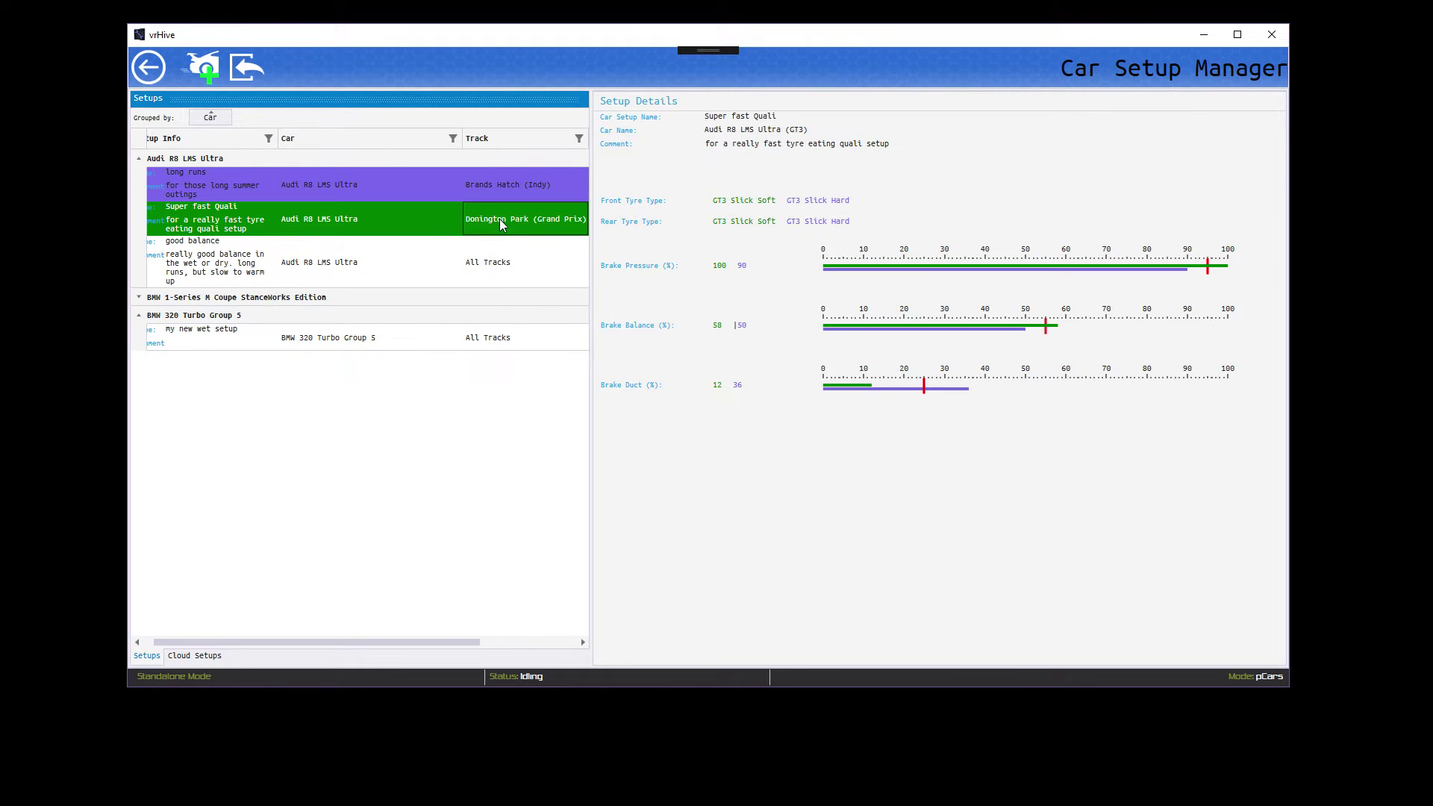
right_click(499, 220)
mouse_move(567, 241)
left_click(671, 256)
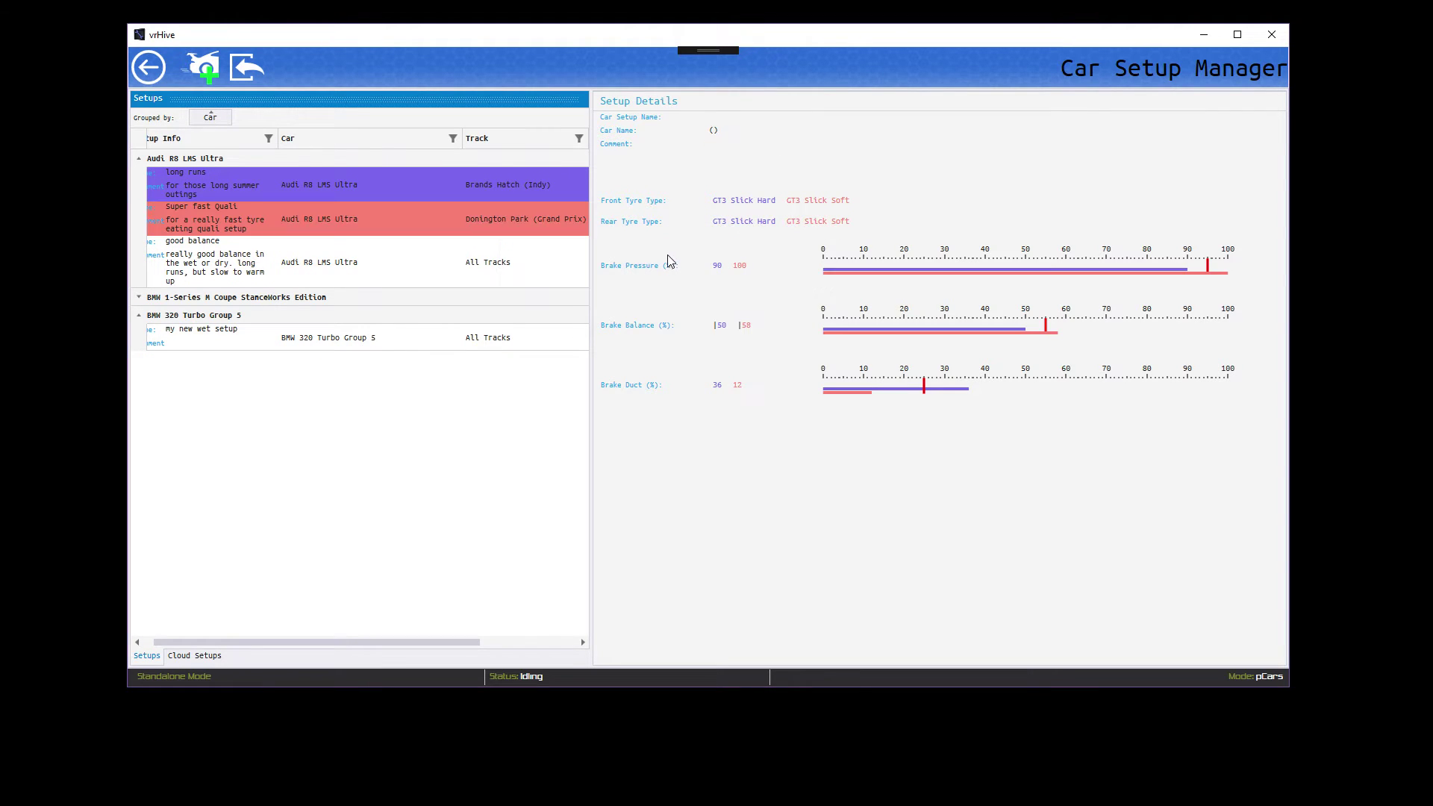
Compare the local "good balance" setup and the cloud Audi 90 quattro IMSA GTO setup against the baseline and Comp 1.
left_click(459, 271)
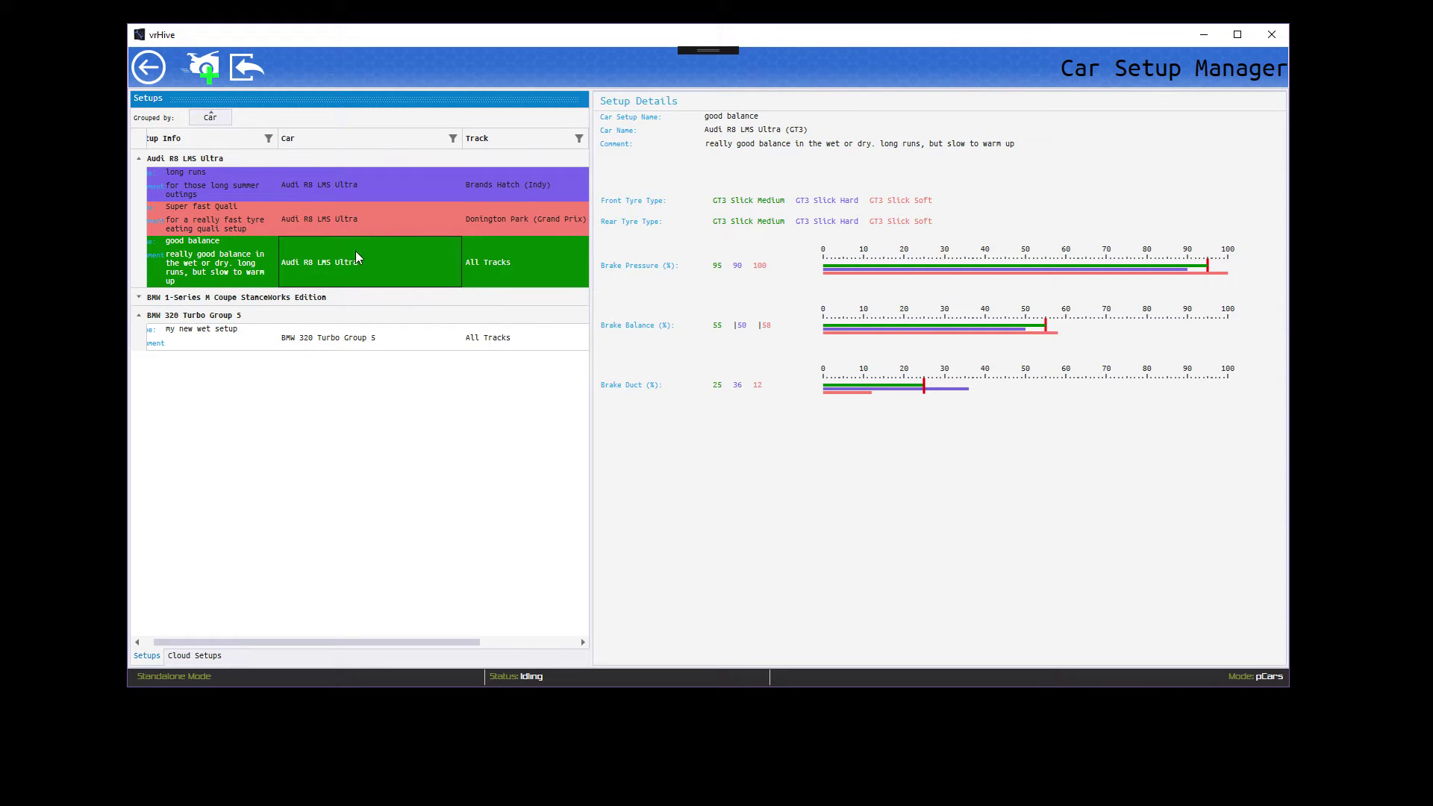
left_click(194, 655)
left_click(332, 409)
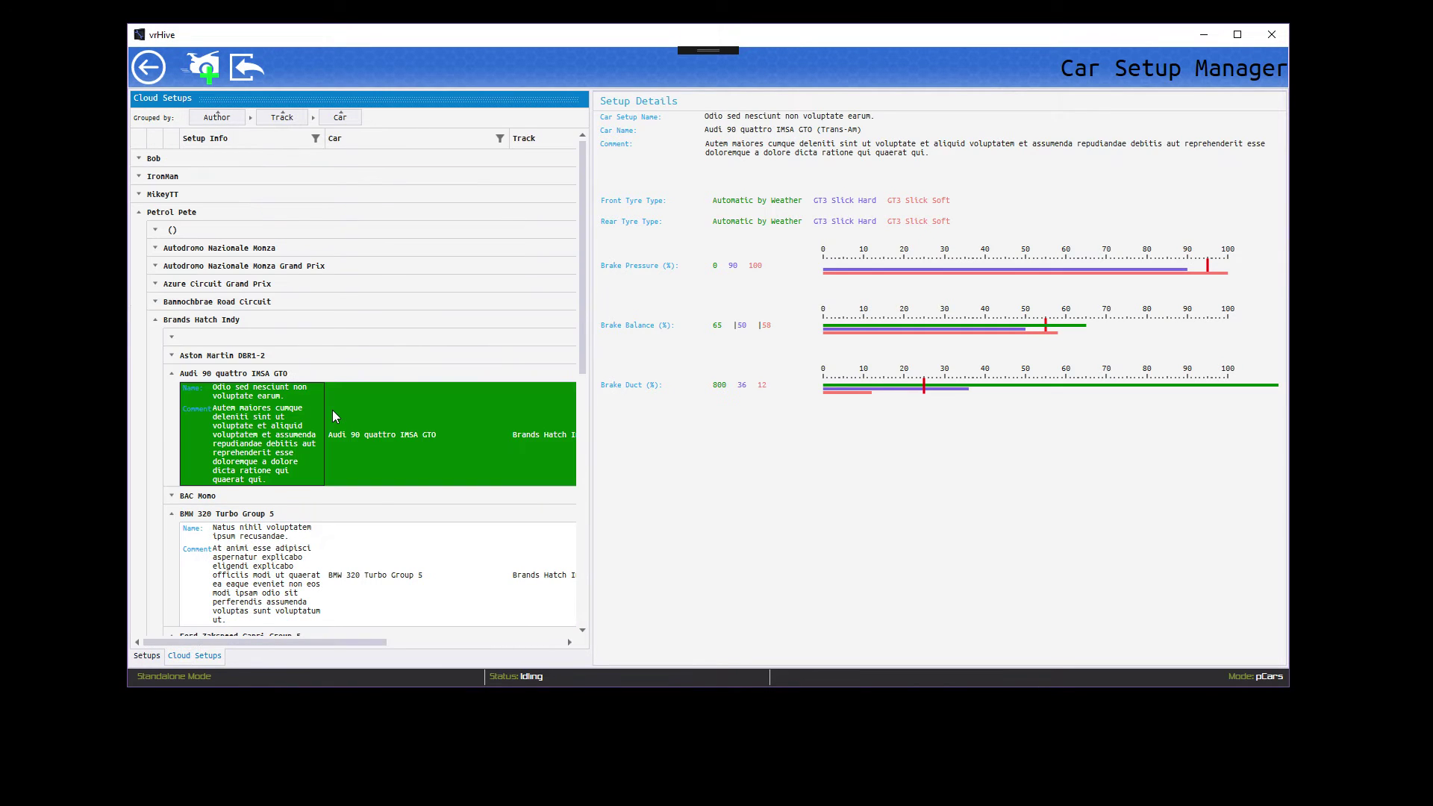
Remove the car, track and author groupings from the cloud setups.
left_click(353, 117)
left_click(300, 117)
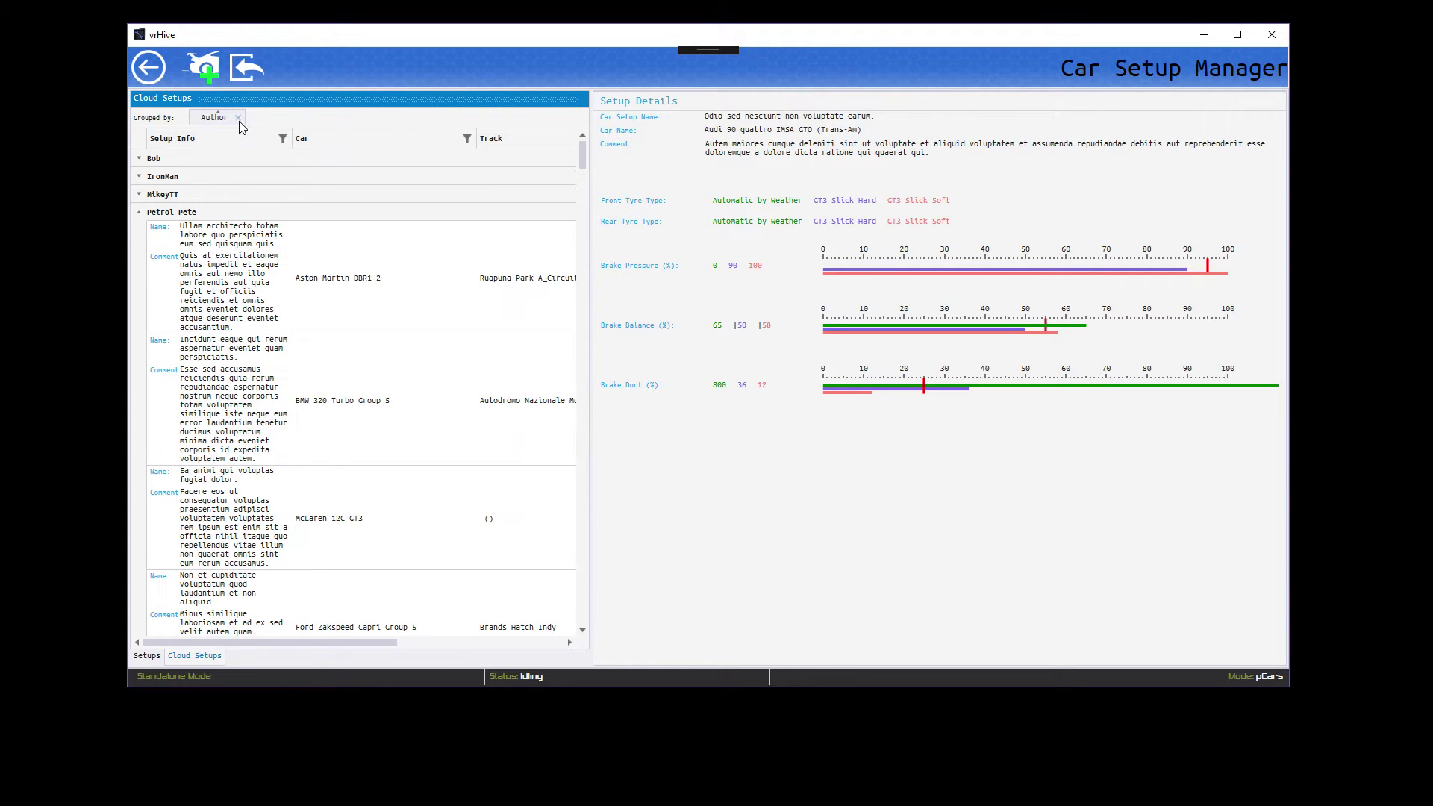
left_click(238, 118)
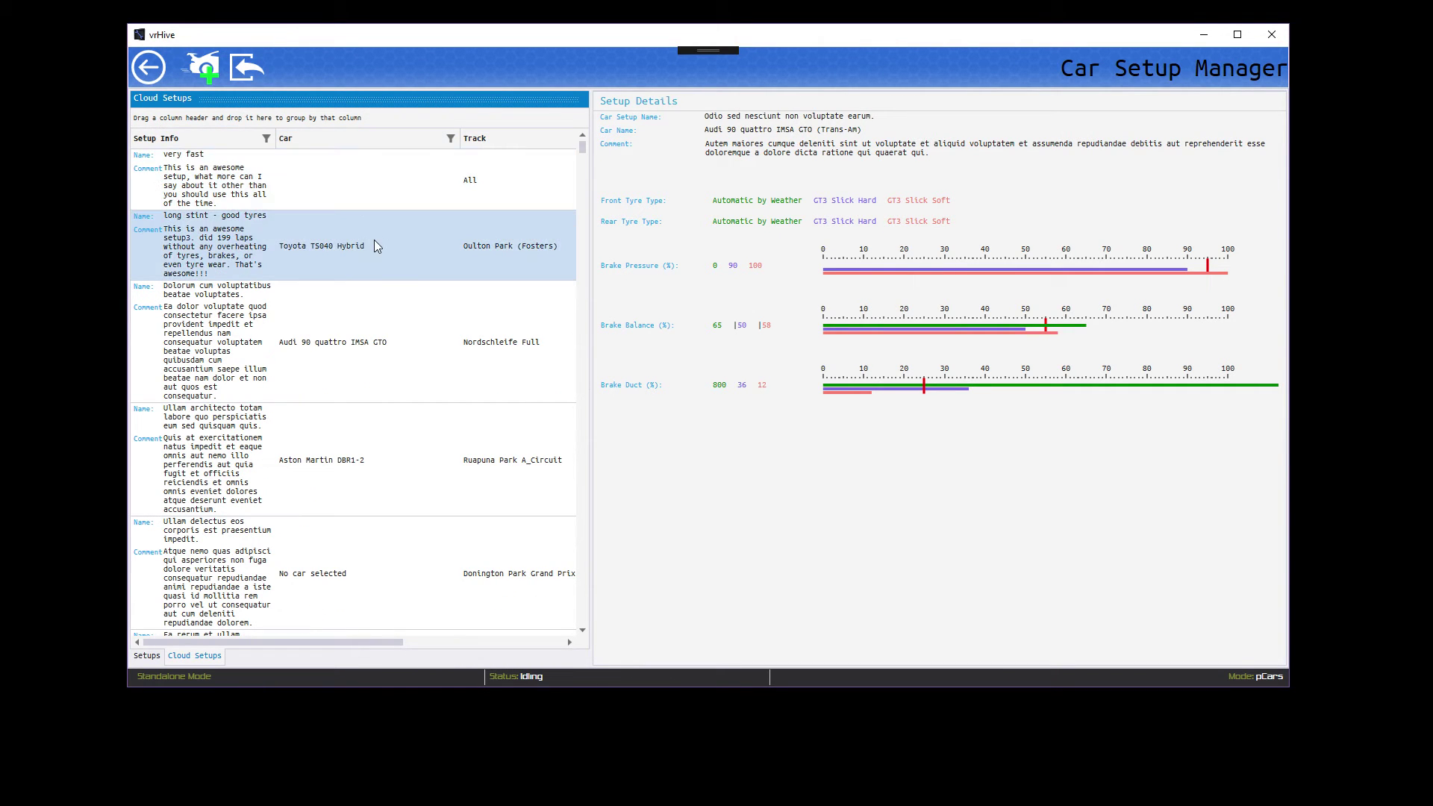
Compare the cloud "very fast" setup and the local "good balance" and "My new wet setup" setups against the marked ones.
left_click(354, 196)
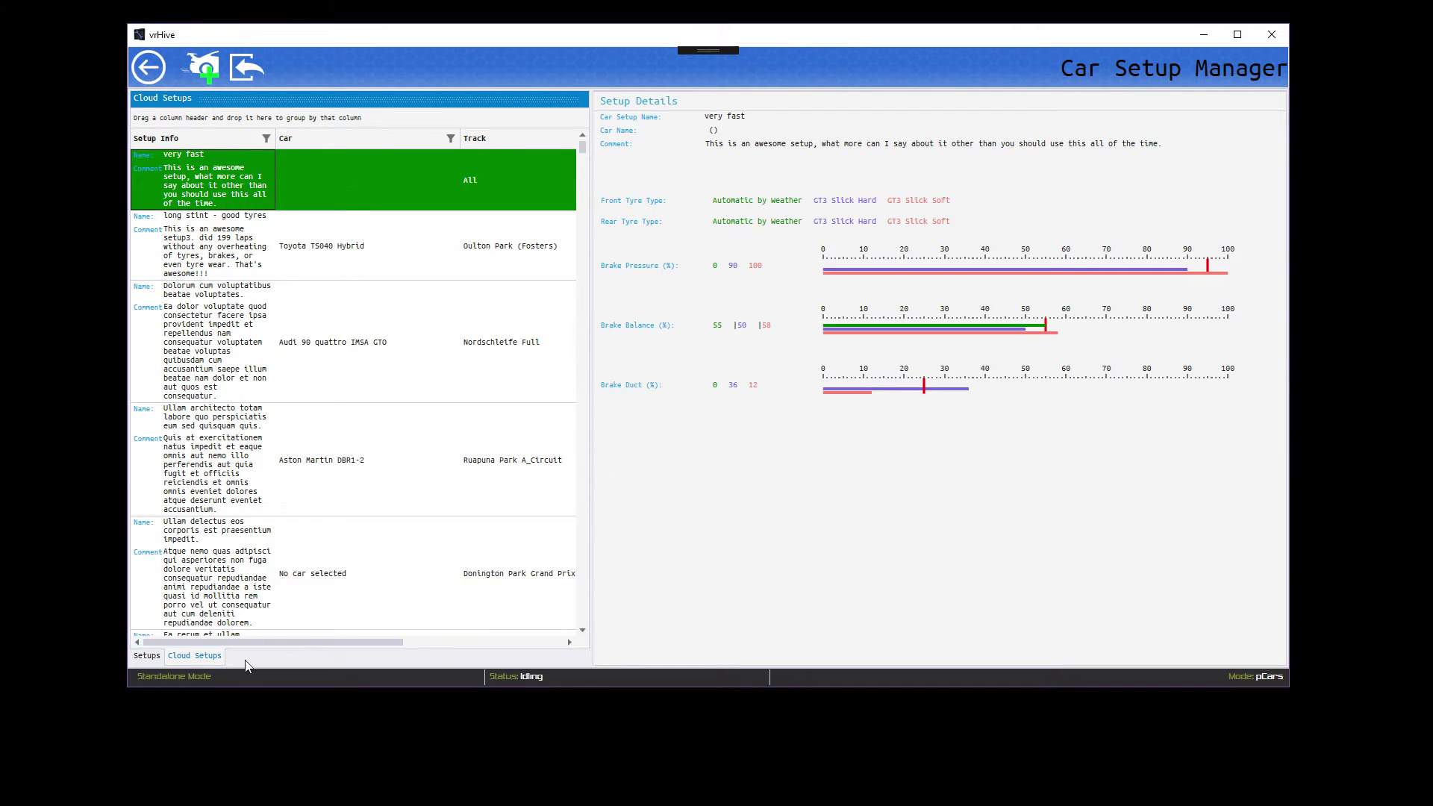
left_click(154, 657)
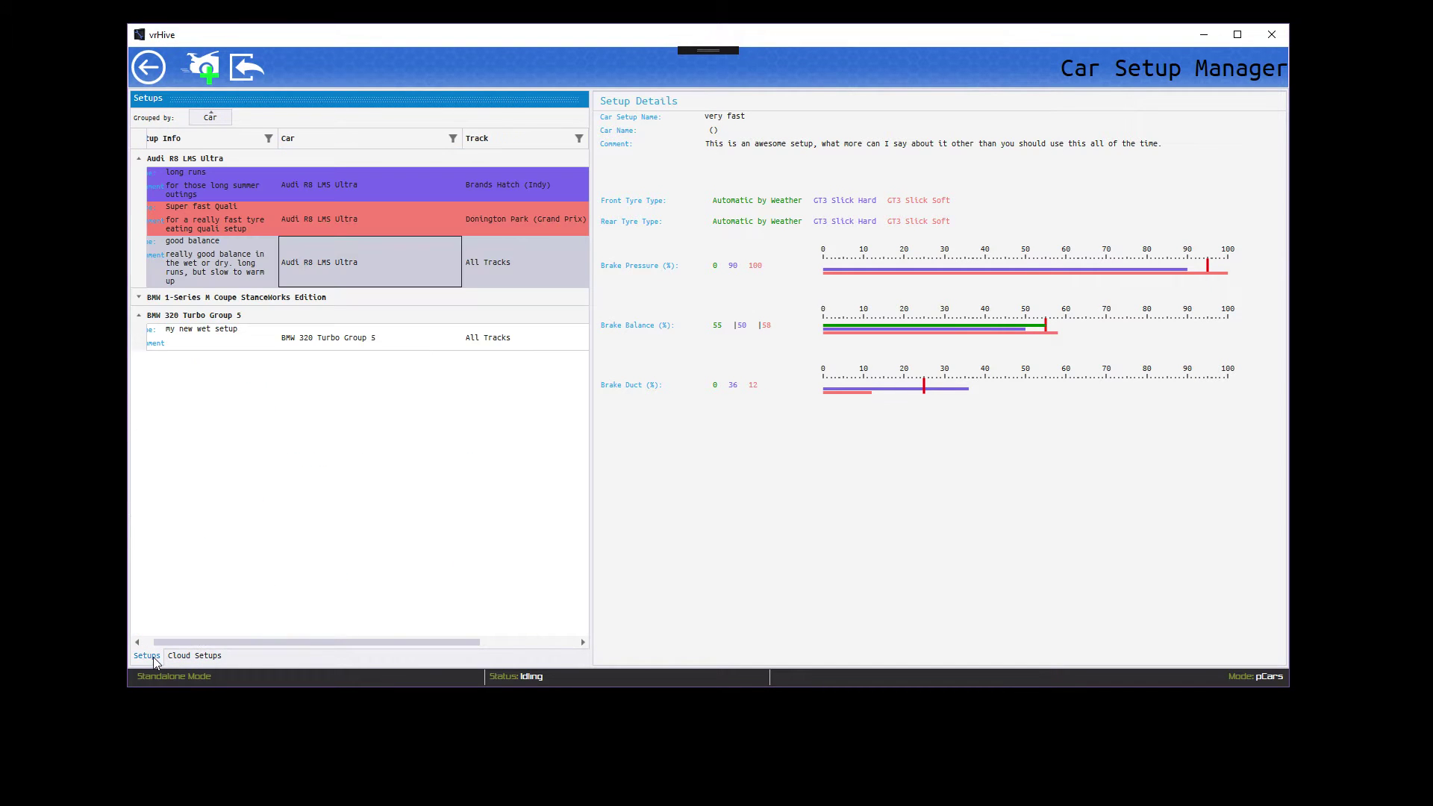
left_click(380, 262)
left_click(451, 339)
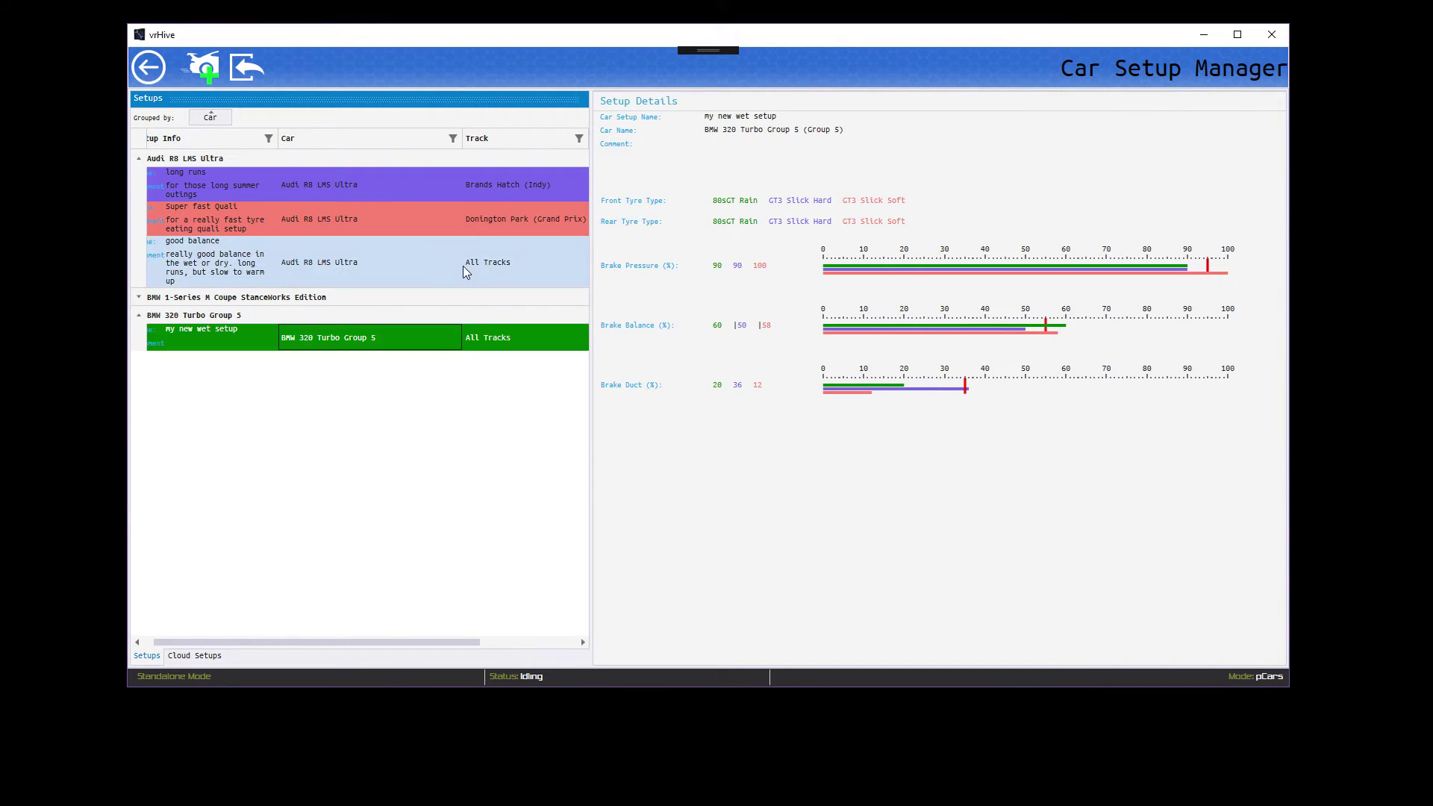
Select the "good balance" setup and try to clear all comparisons.
left_click(464, 262)
right_click(464, 261)
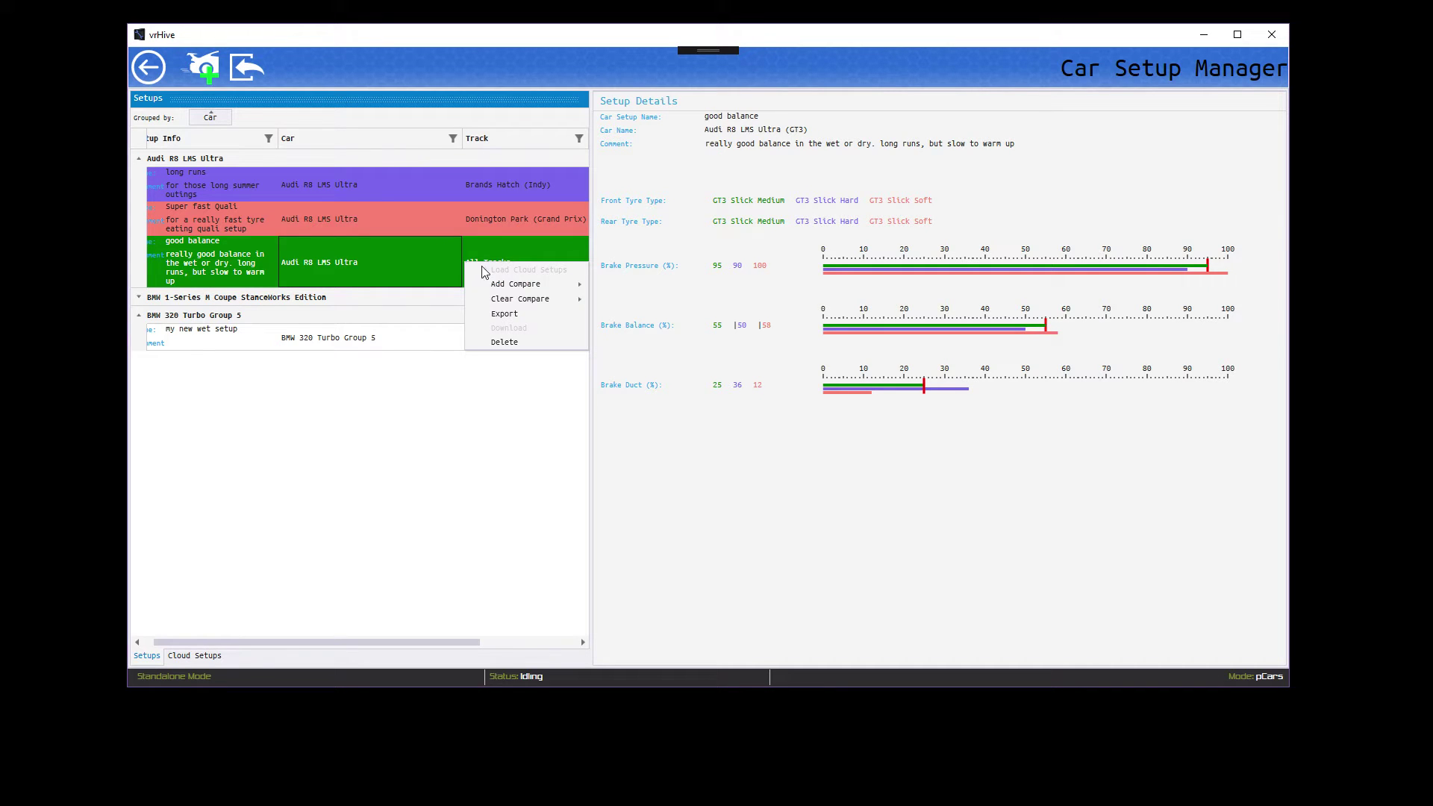
mouse_move(536, 297)
left_click(620, 328)
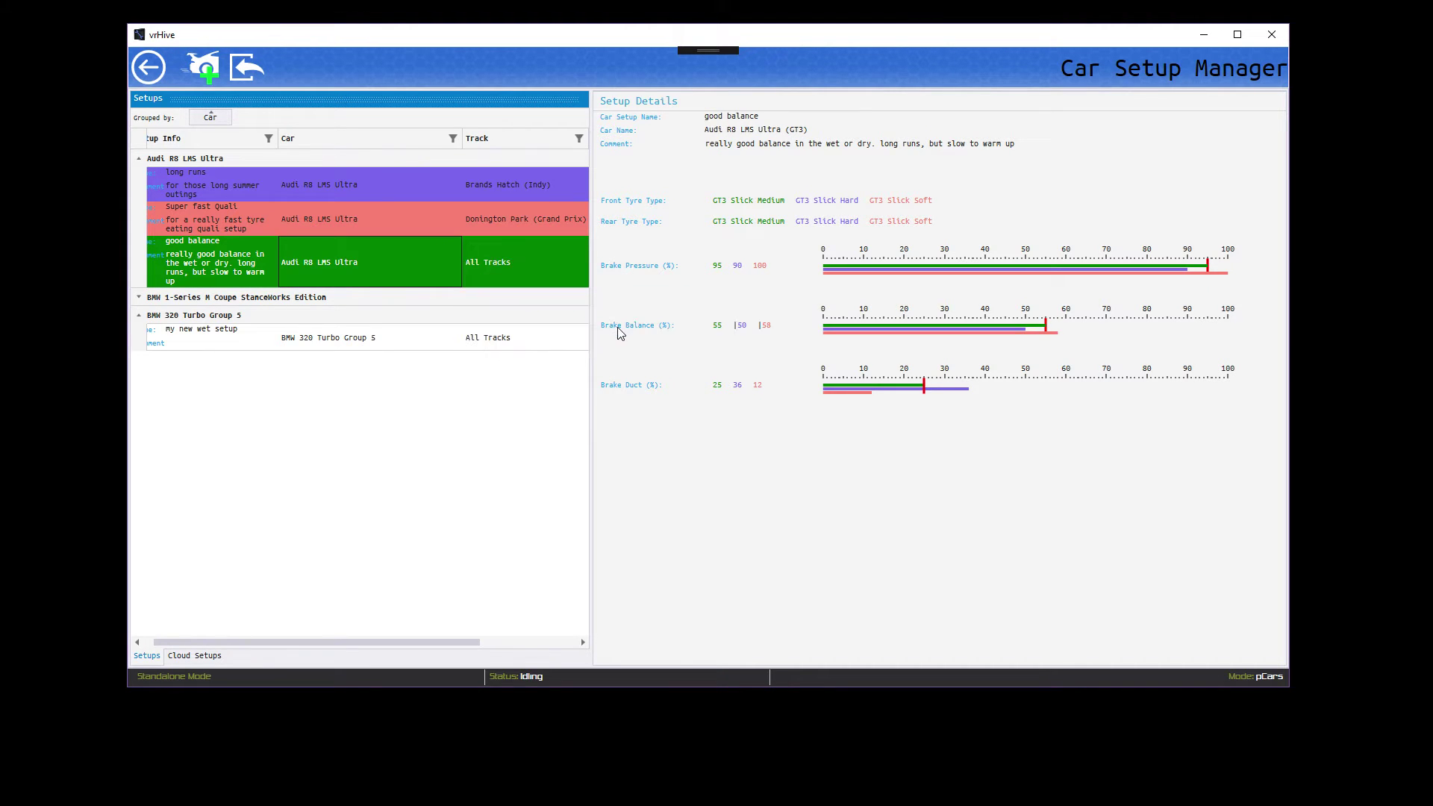
Start a new car setup for the Audi R8 LMS Ultra.
left_click(203, 76)
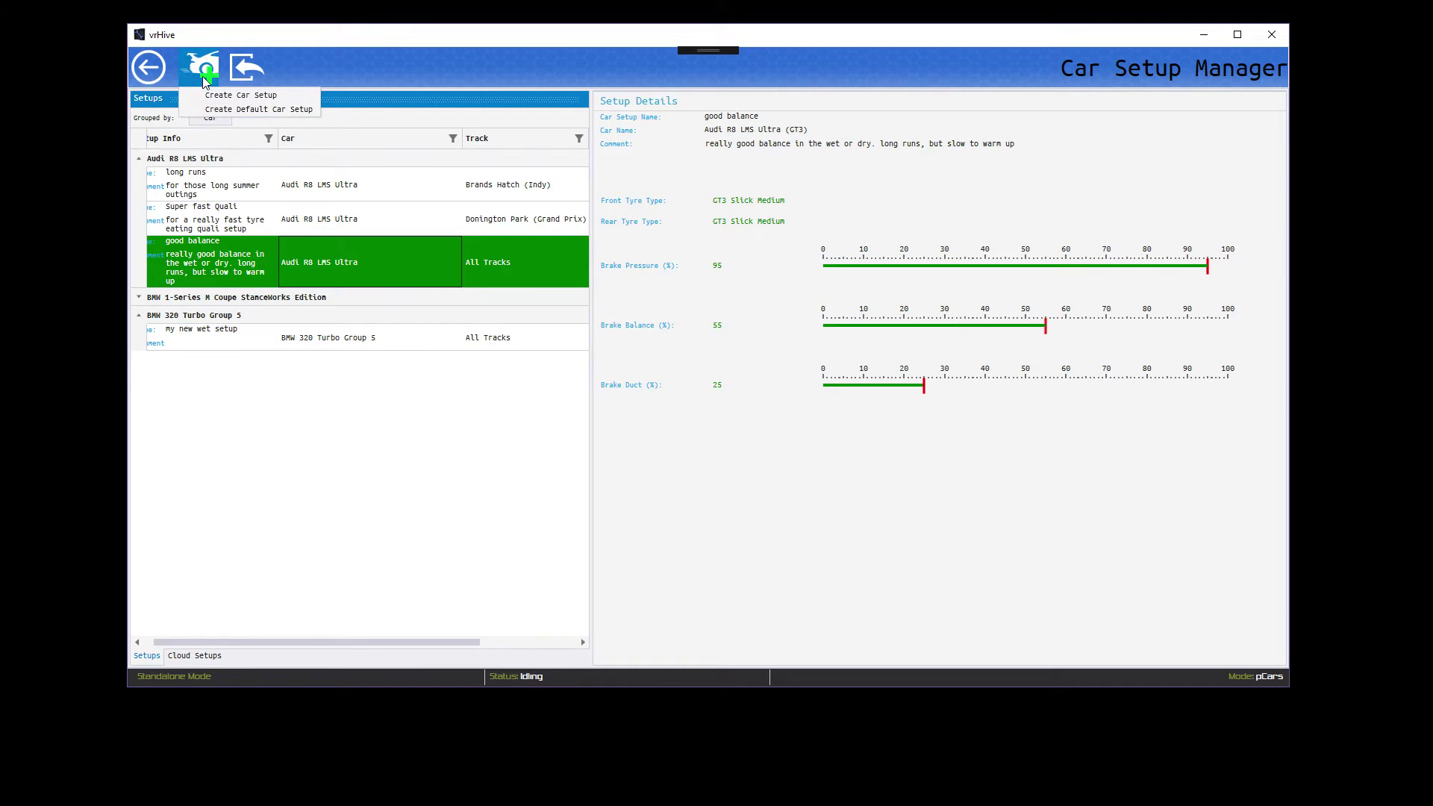
left_click(246, 97)
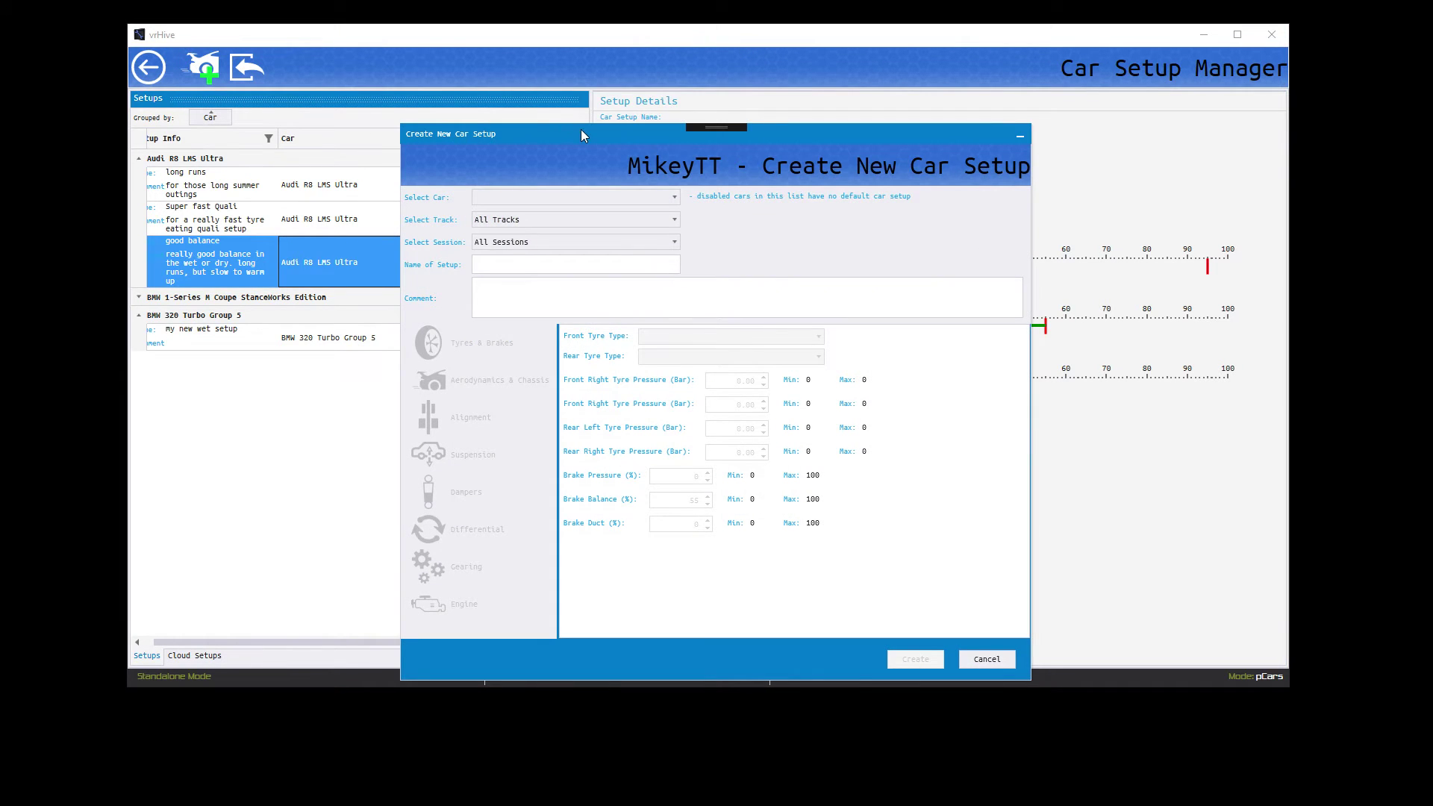
left_click_drag(580, 135, 579, 93)
left_click(611, 157)
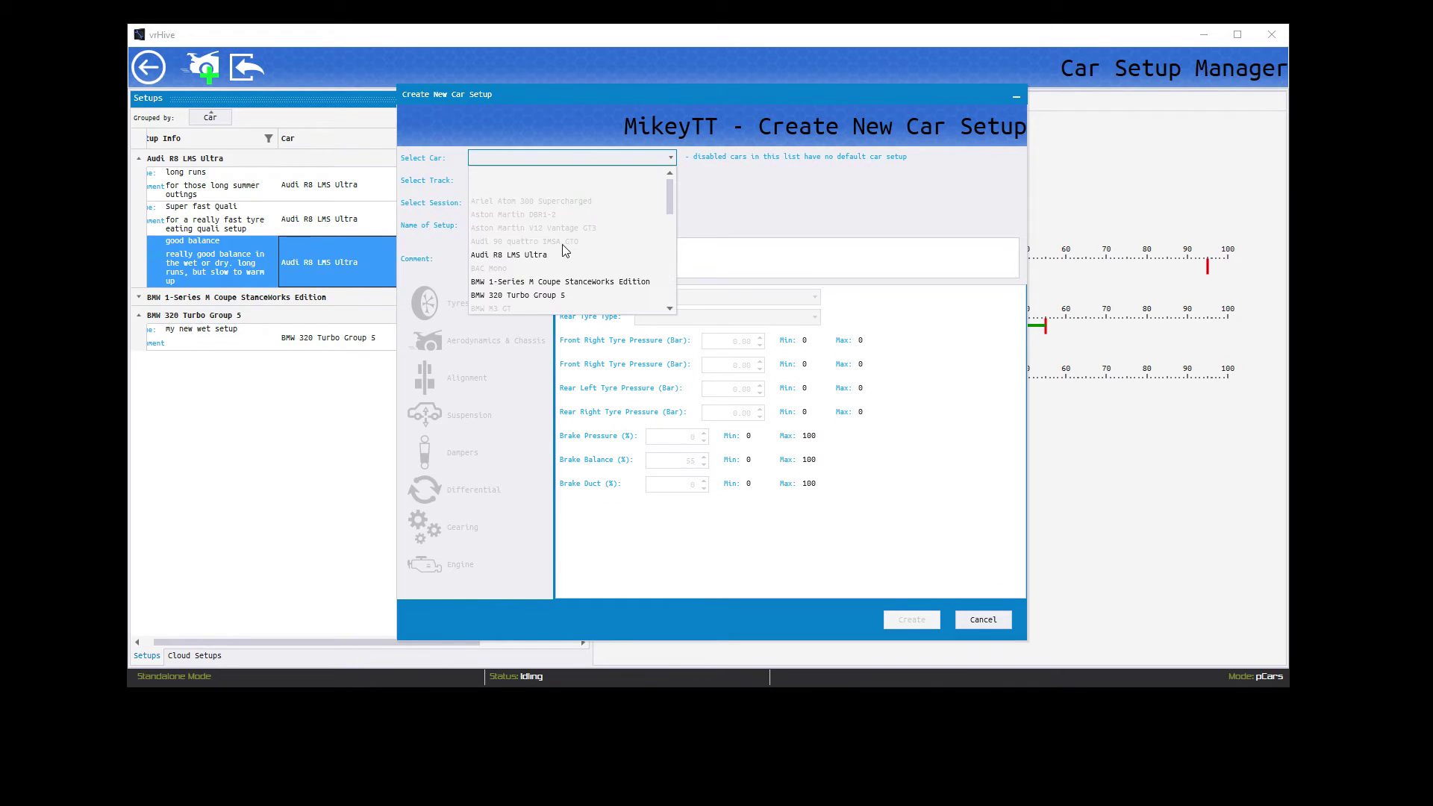
left_click(522, 255)
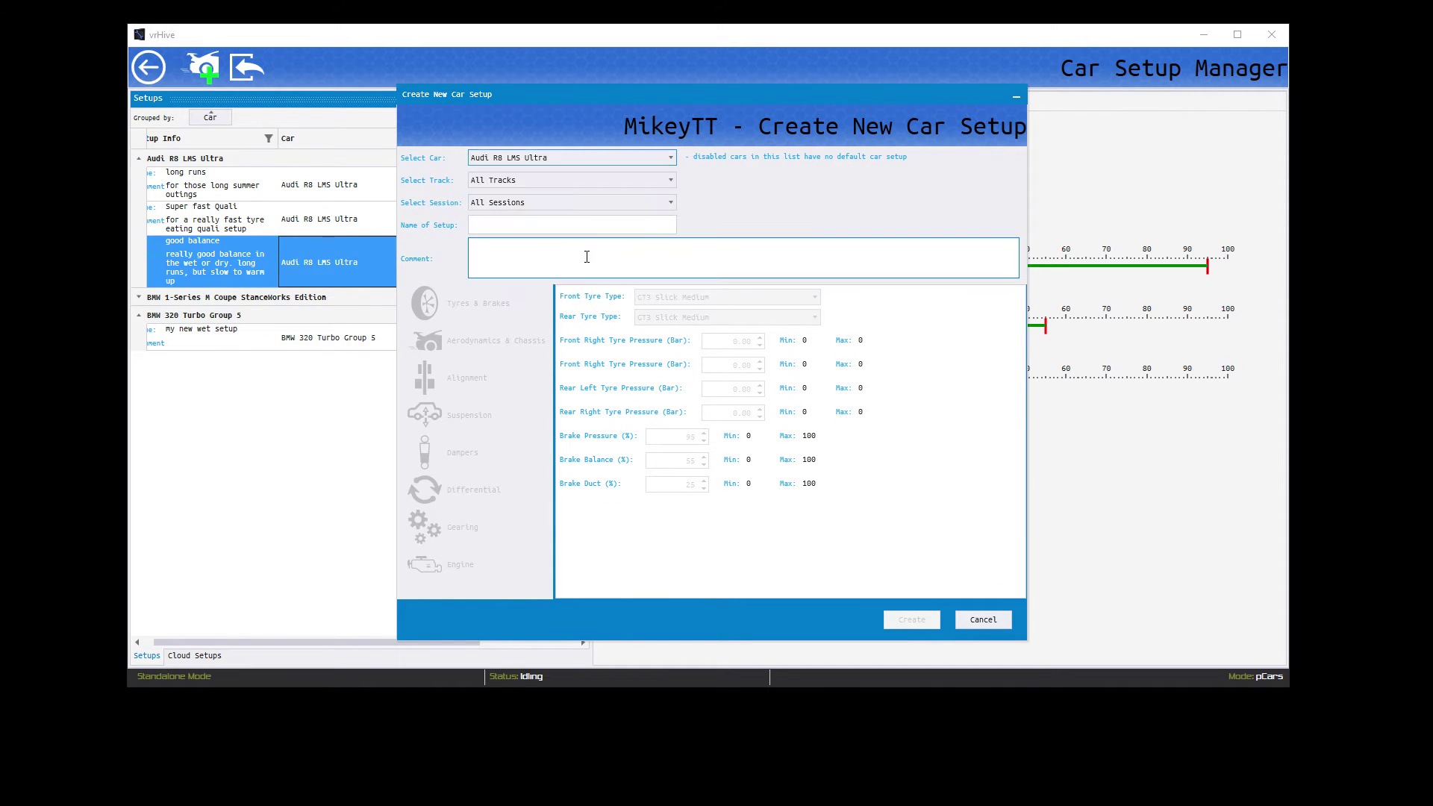
Name the new setup "just a test" and enter the comment "this is a test comment".
left_click(574, 225)
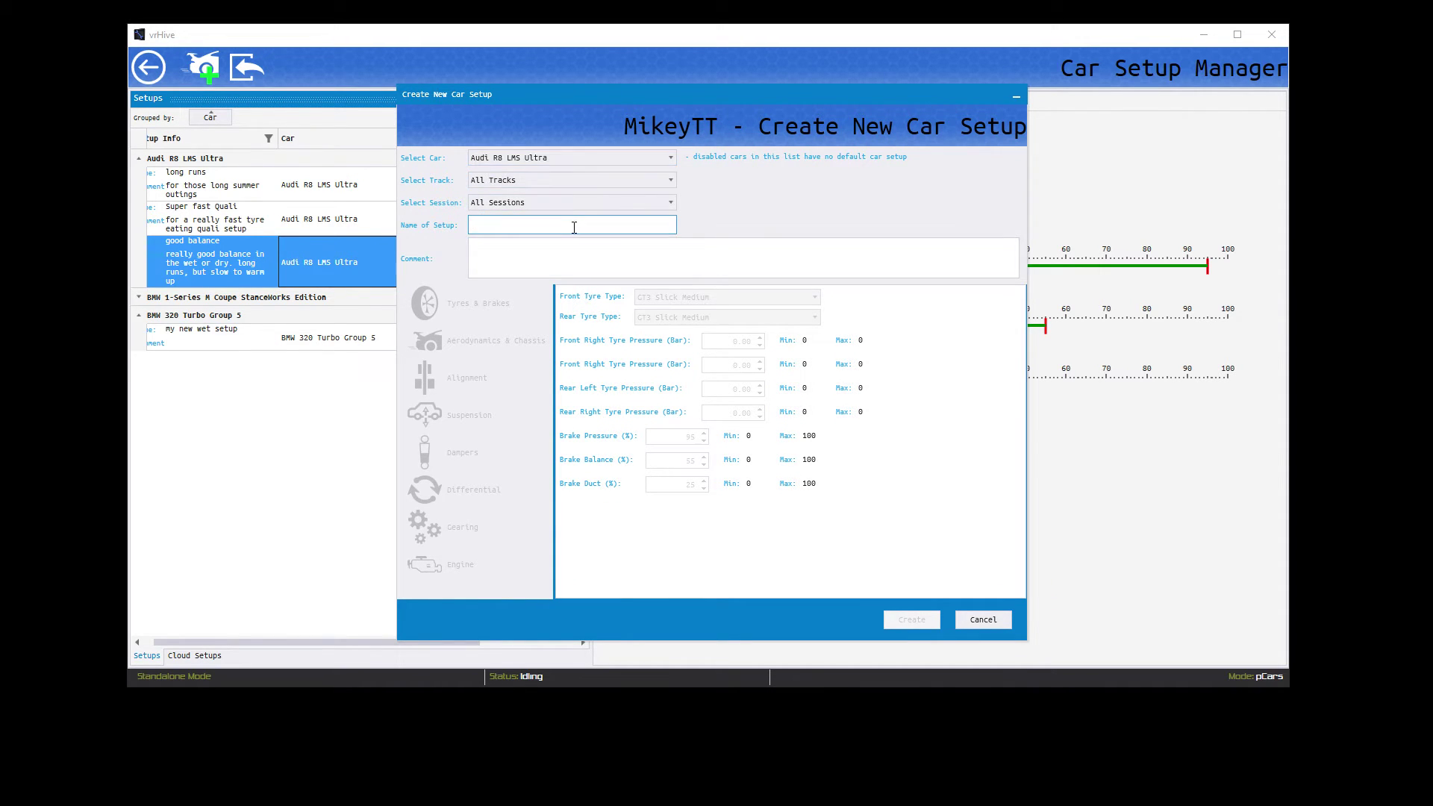
type("just")
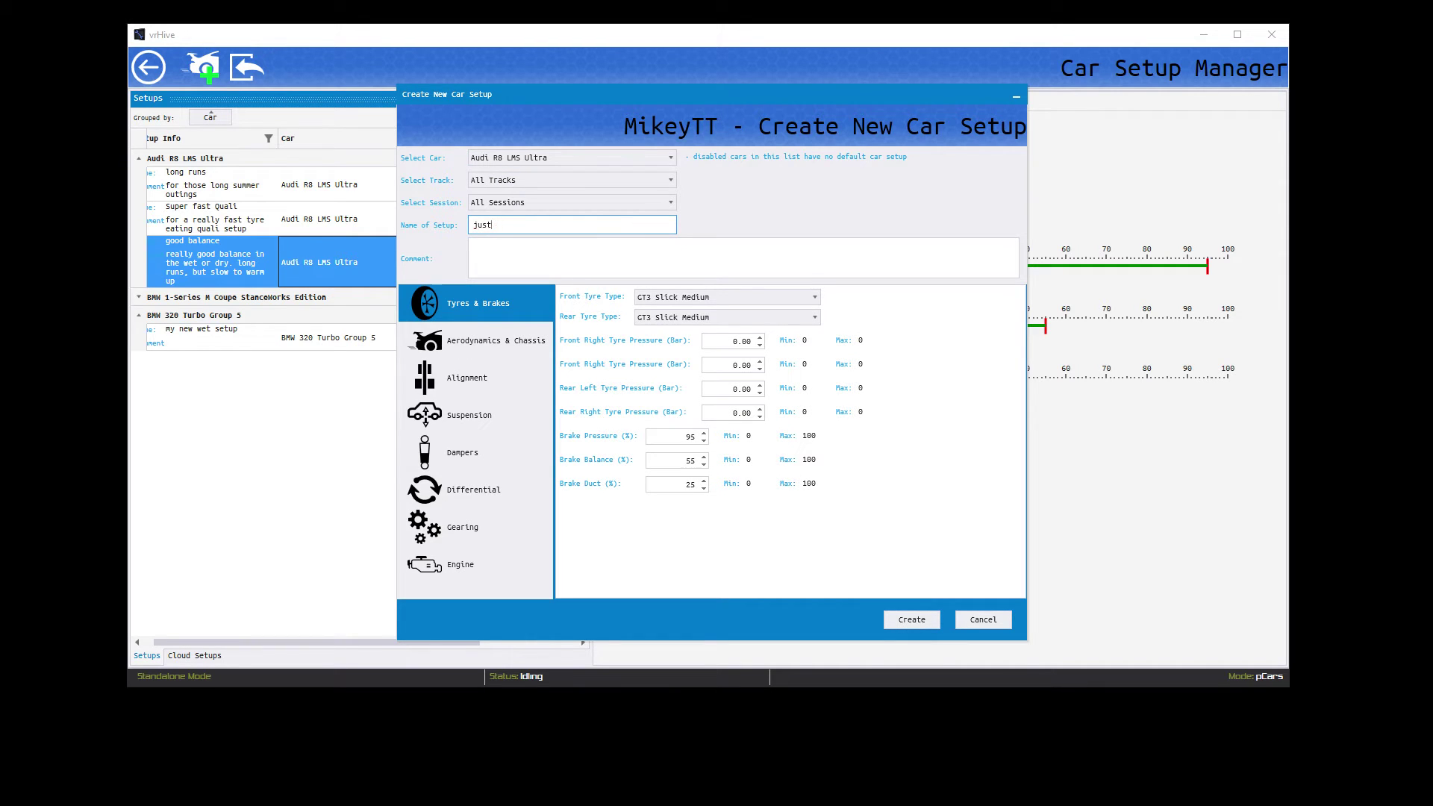
type(" a test")
key("Tab")
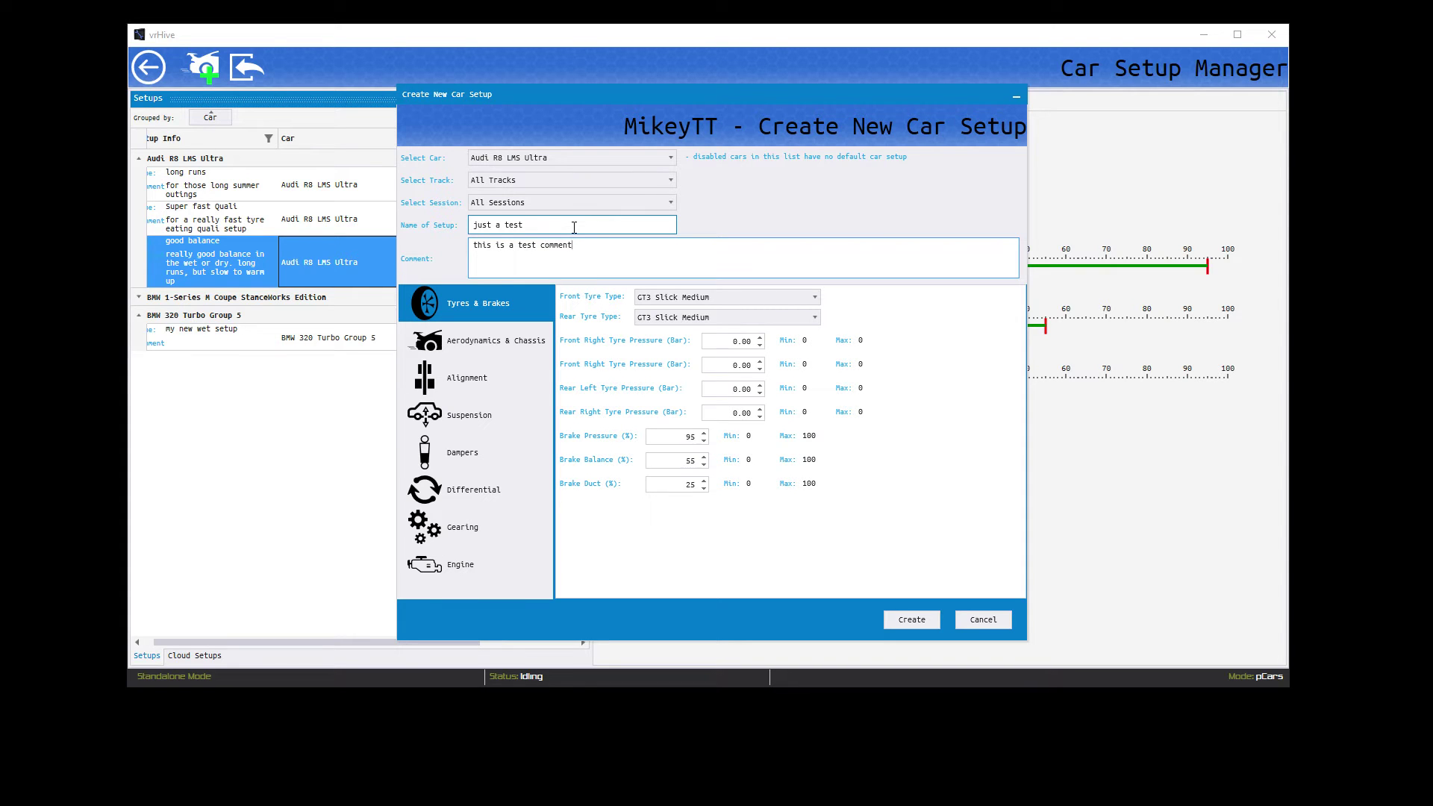
Set both the front and rear tyre types of the new setup to GT3 Slick Soft.
left_click(715, 297)
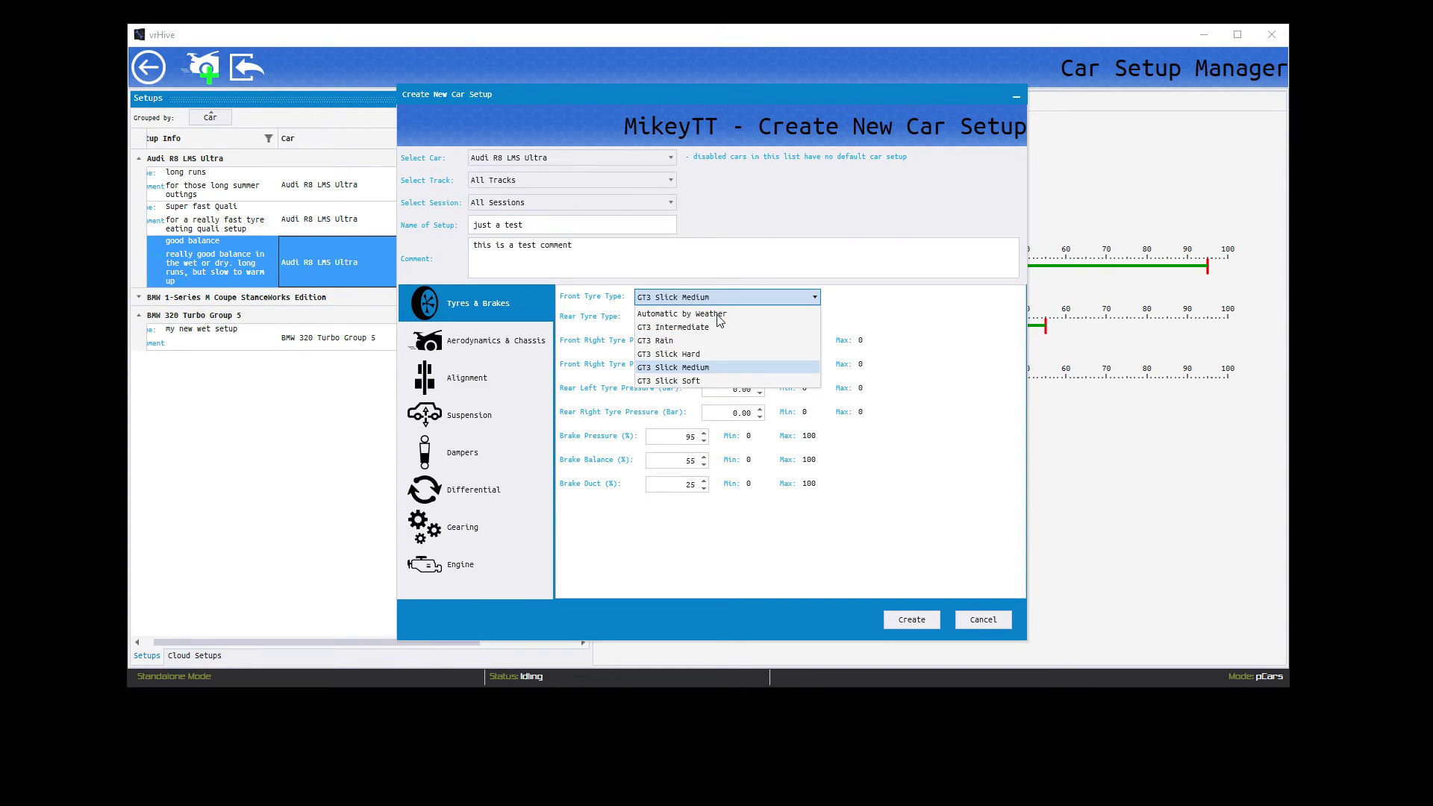
left_click(715, 380)
left_click(720, 318)
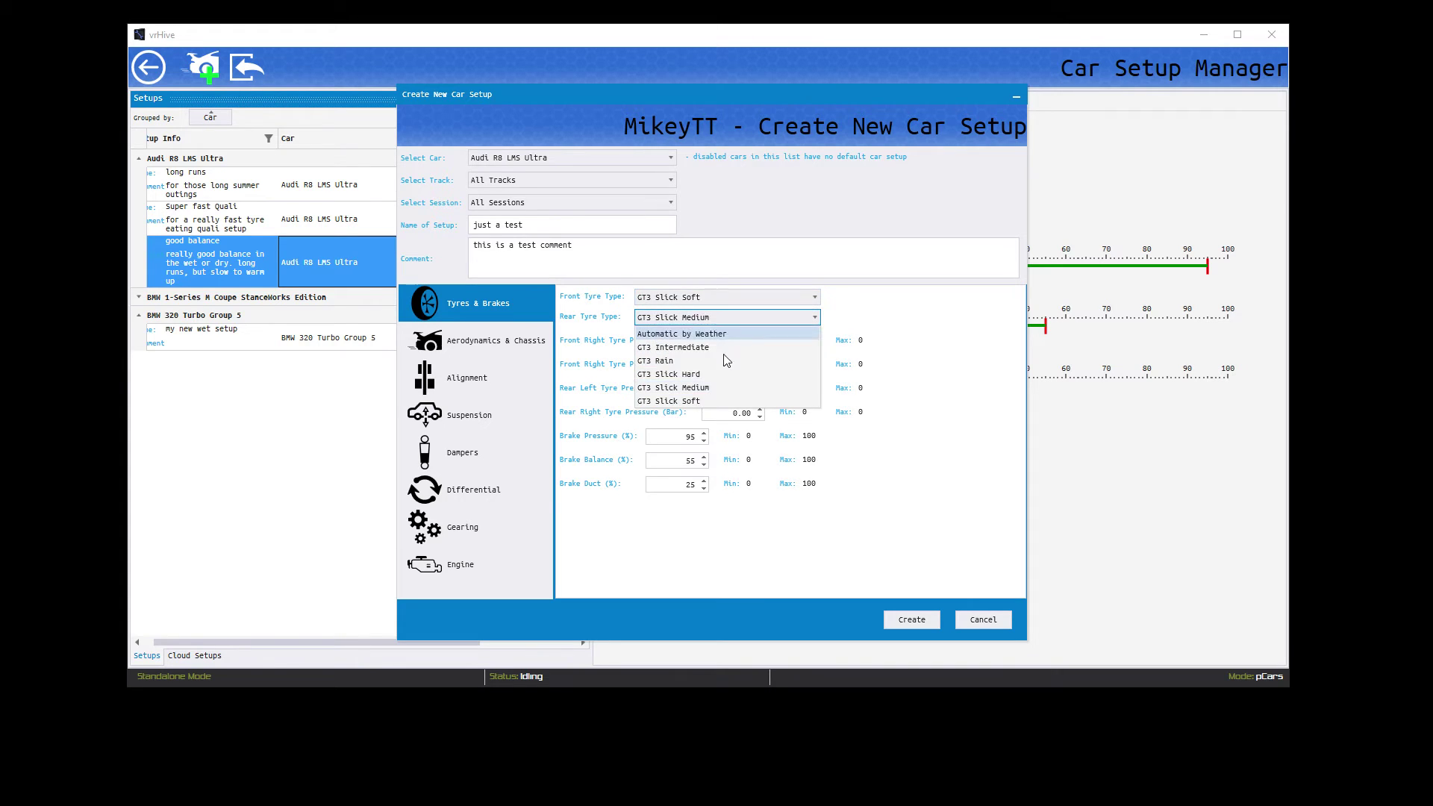
left_click(713, 403)
Set the brake pressure to 100%, the brake balance to 60% and the brake duct to 65%.
left_click(704, 433)
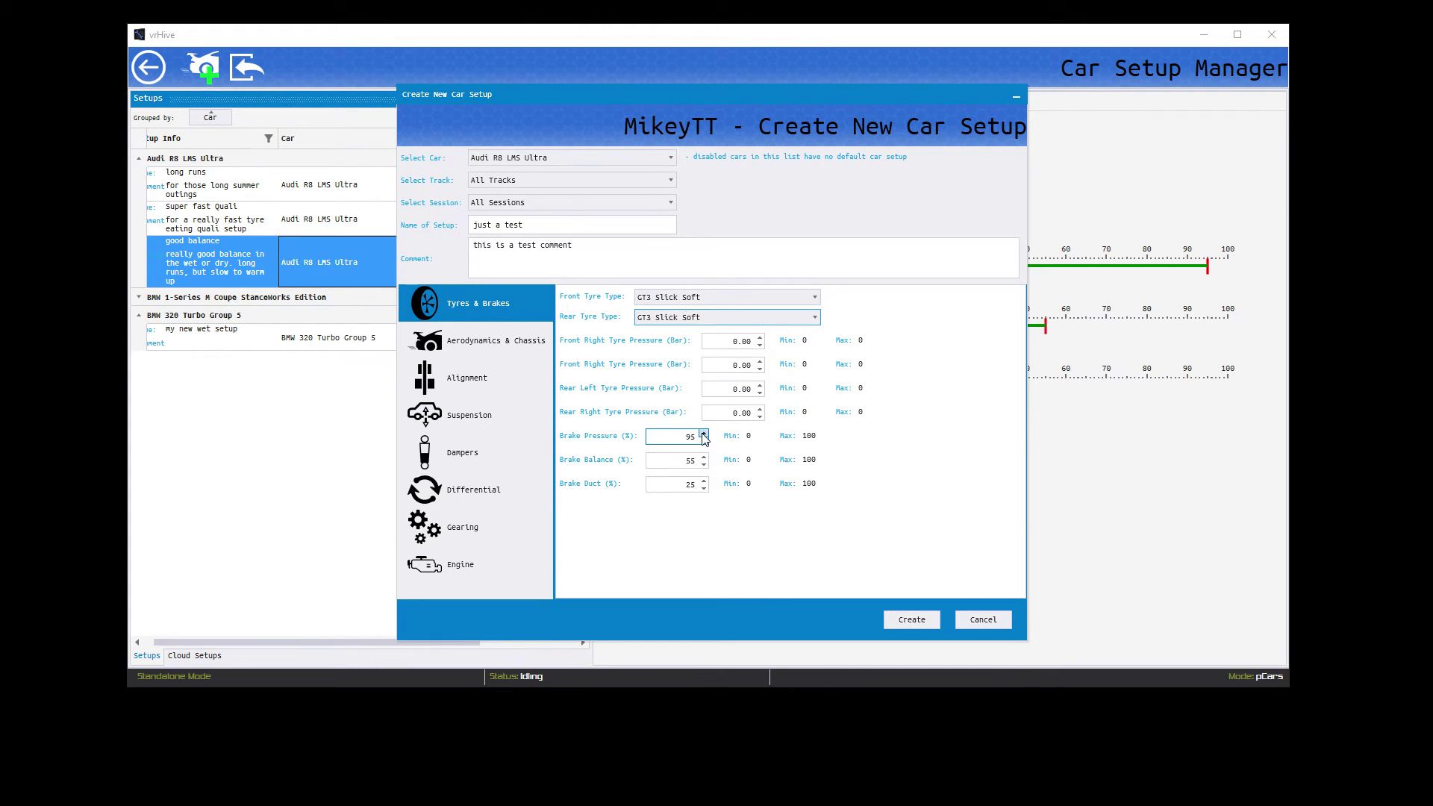
left_click(704, 434)
left_click(691, 463)
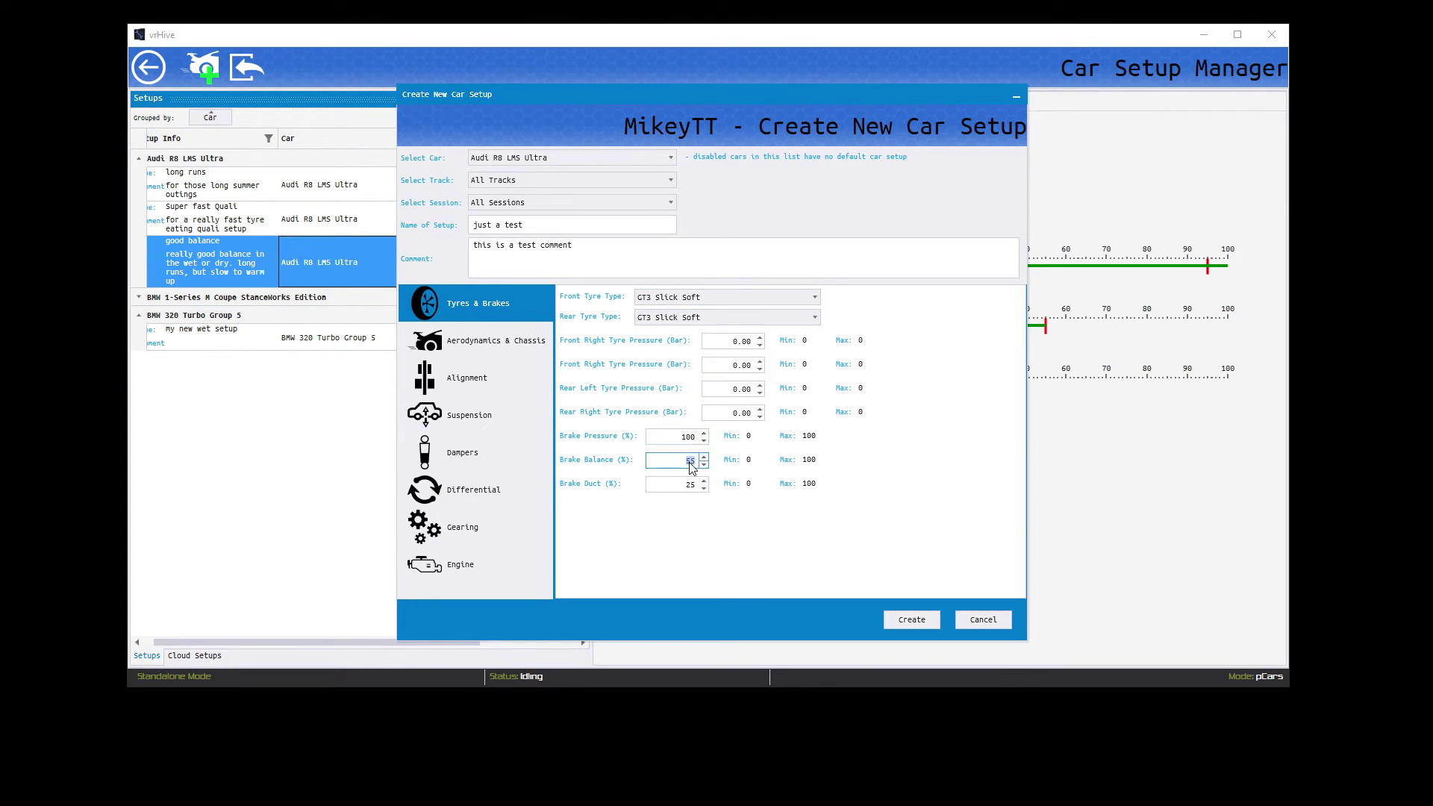
type("60")
left_click(687, 485)
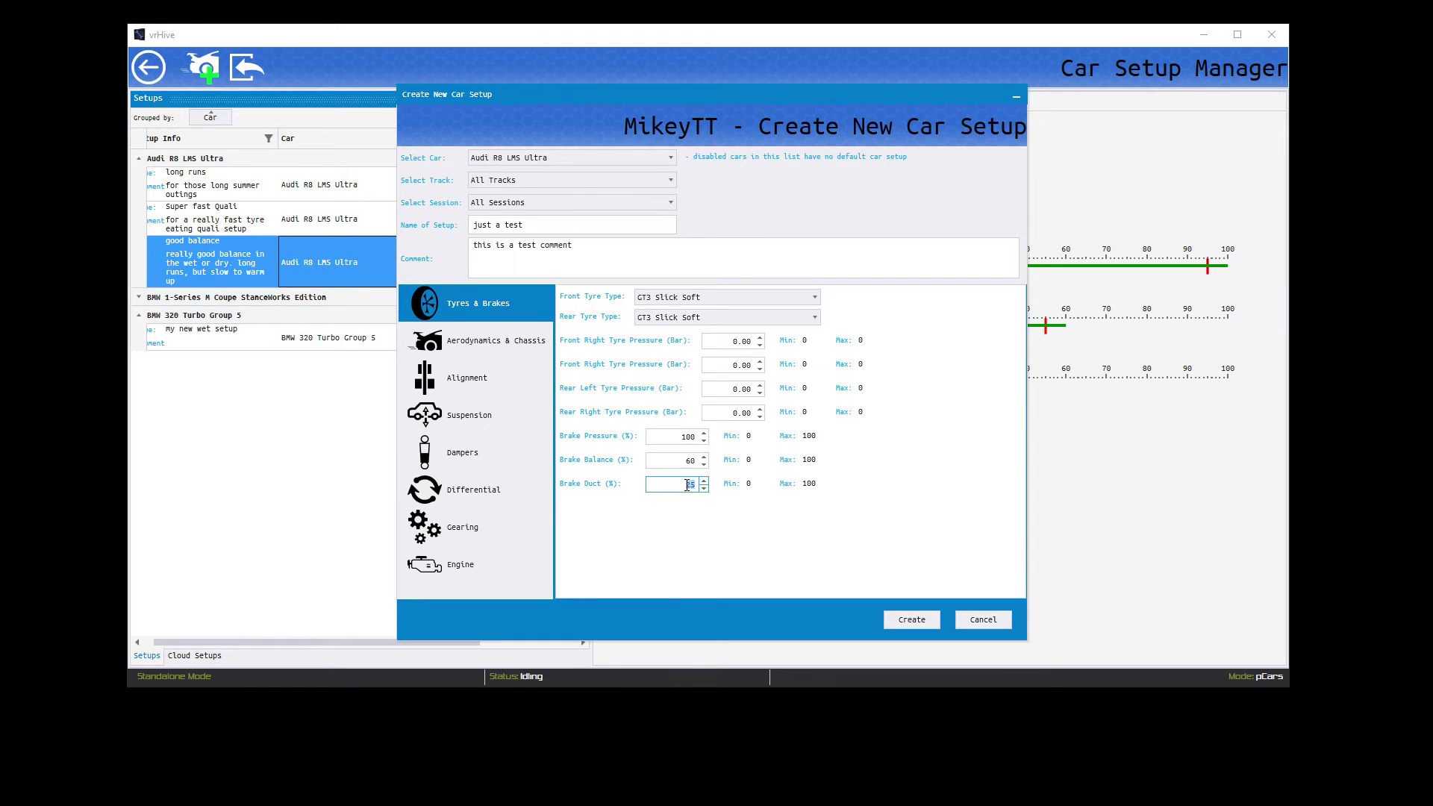
left_click(687, 440)
Review the remaining setup categories from Aerodynamics & Chassis through Engine, and create the car setup.
left_click(523, 341)
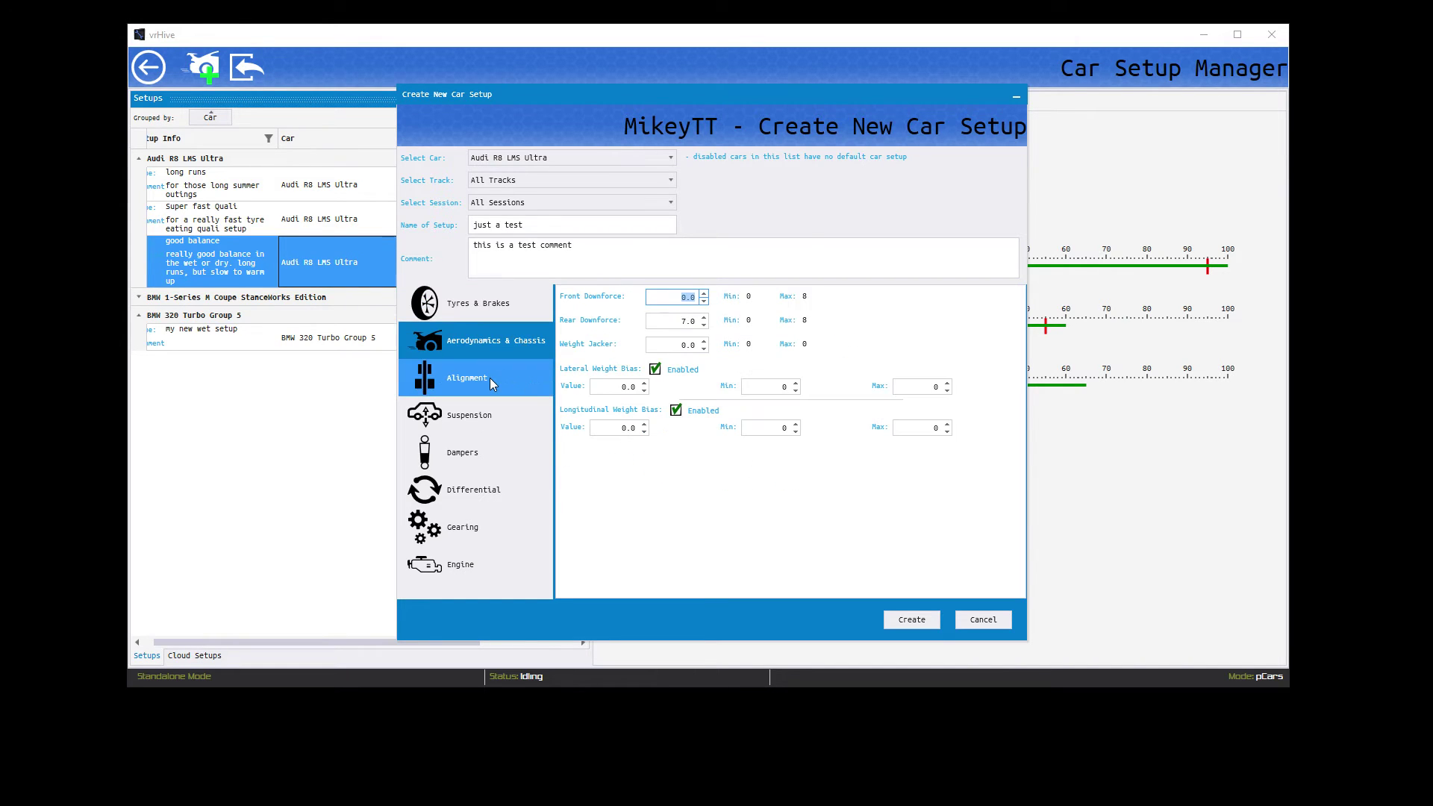
left_click(490, 384)
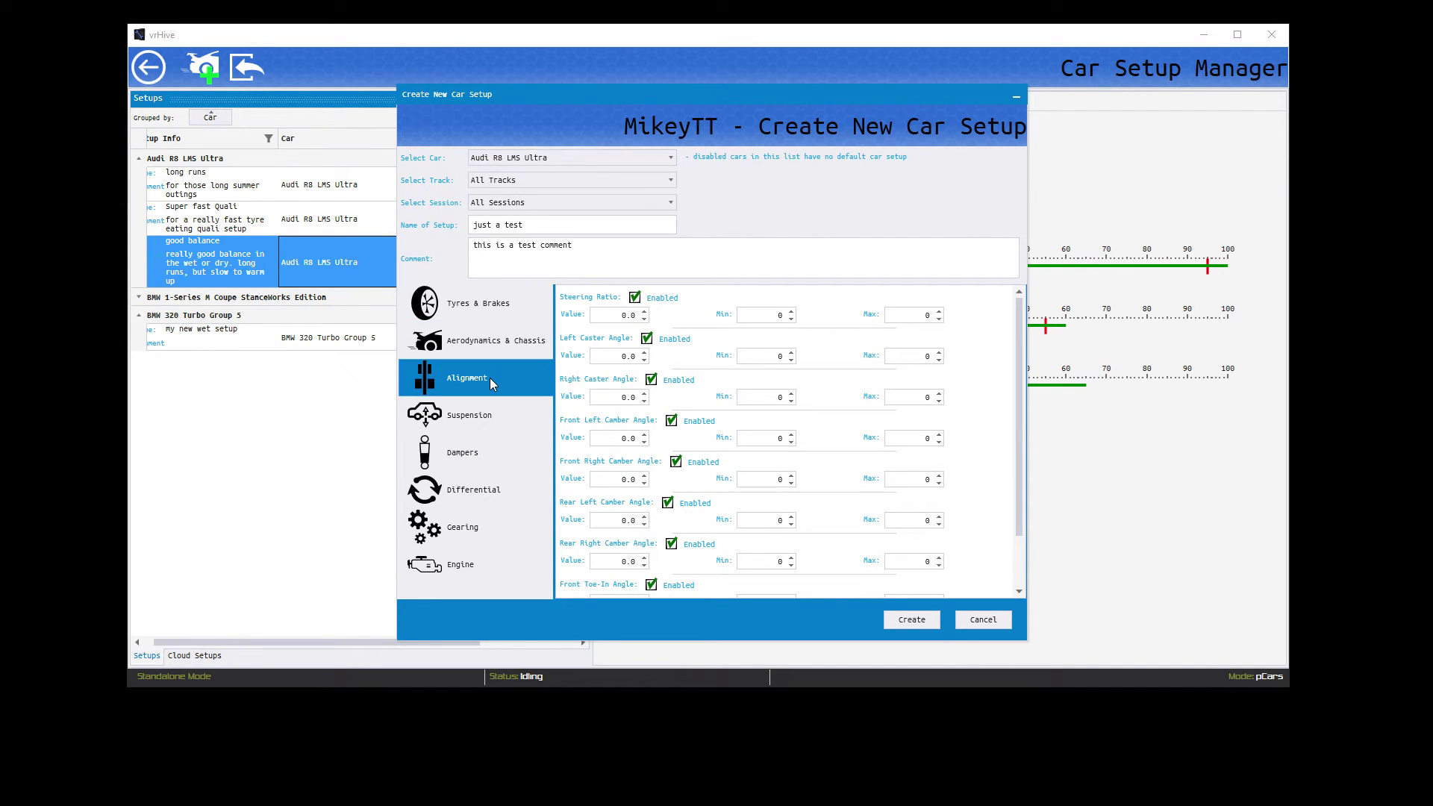
left_click(490, 415)
left_click(500, 454)
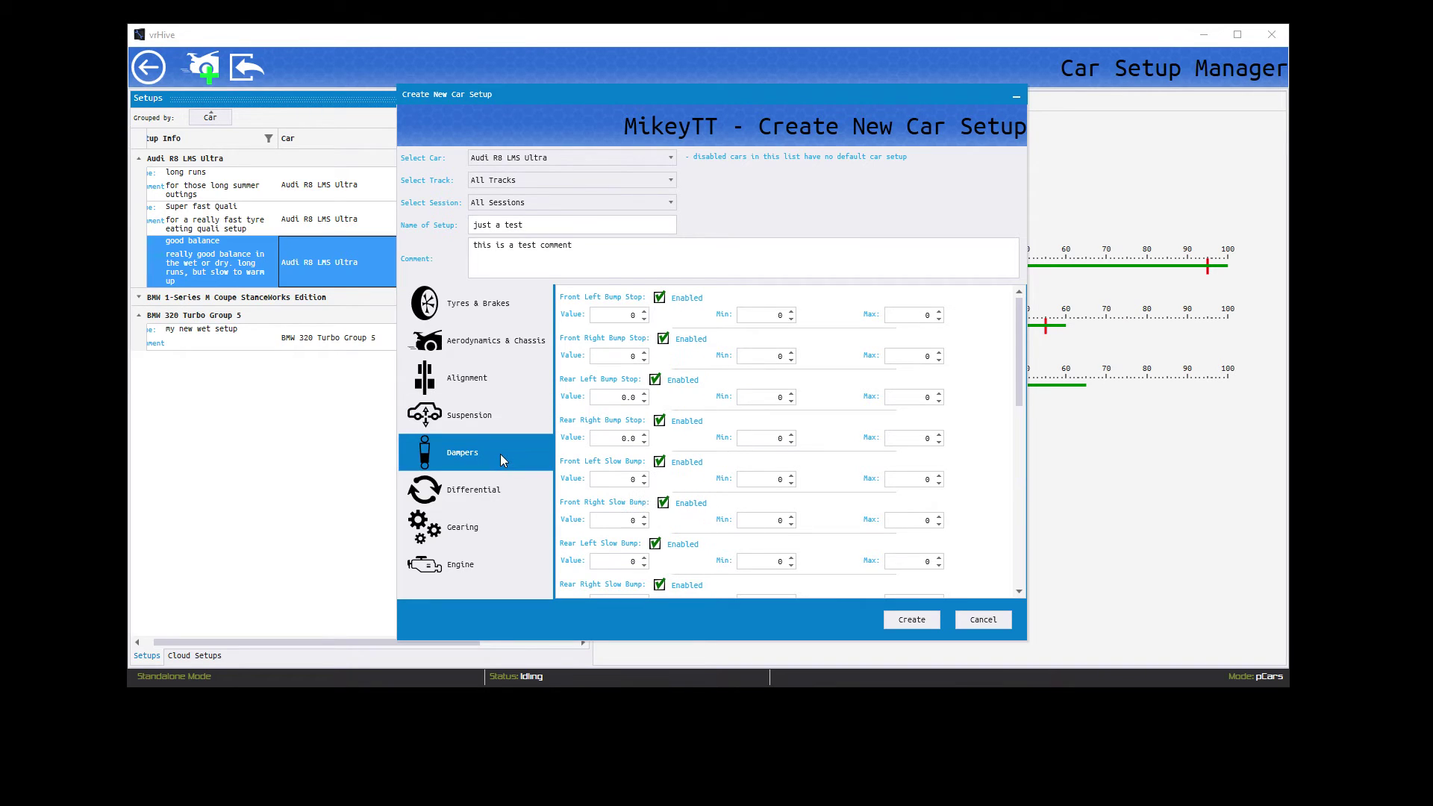
left_click(501, 489)
left_click(505, 524)
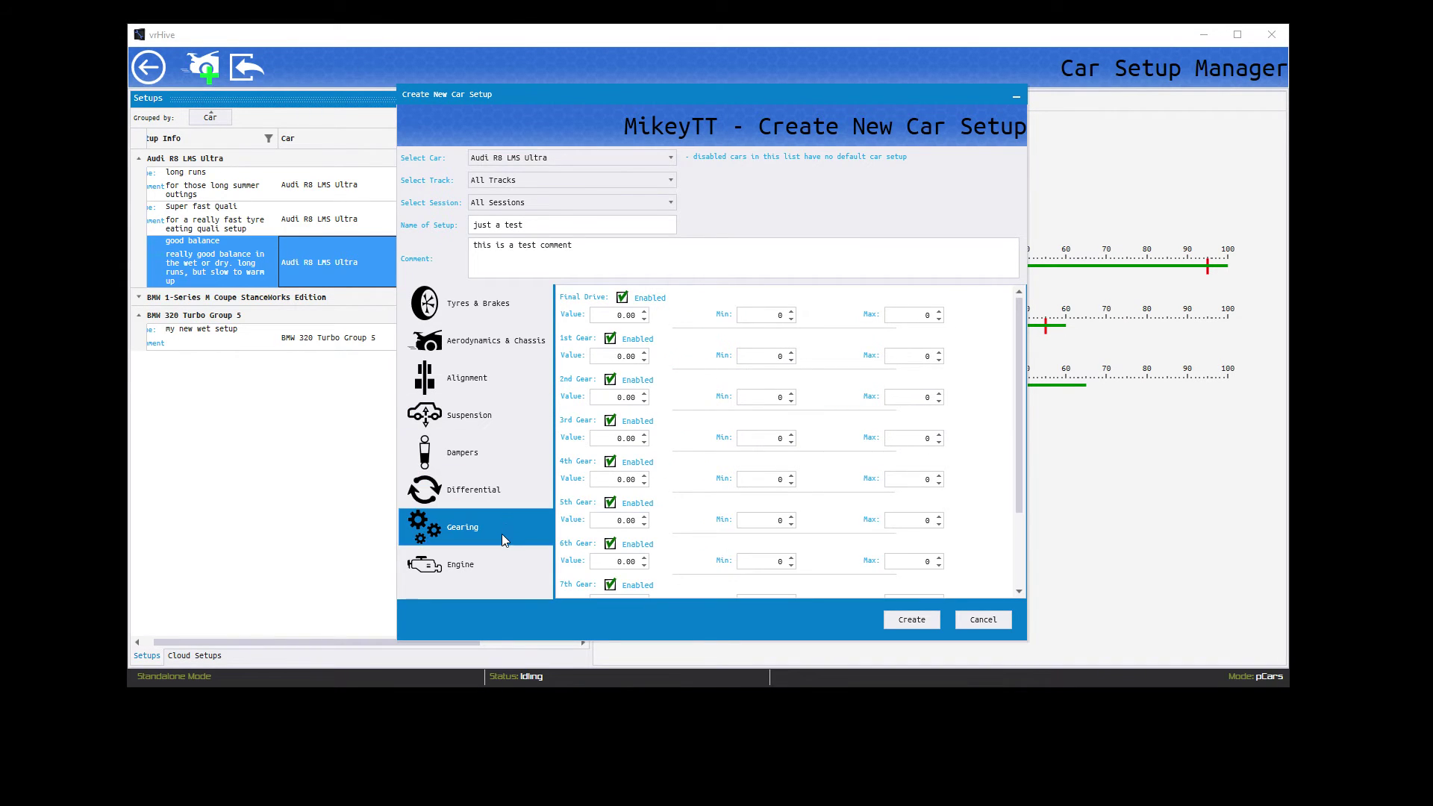
left_click(500, 558)
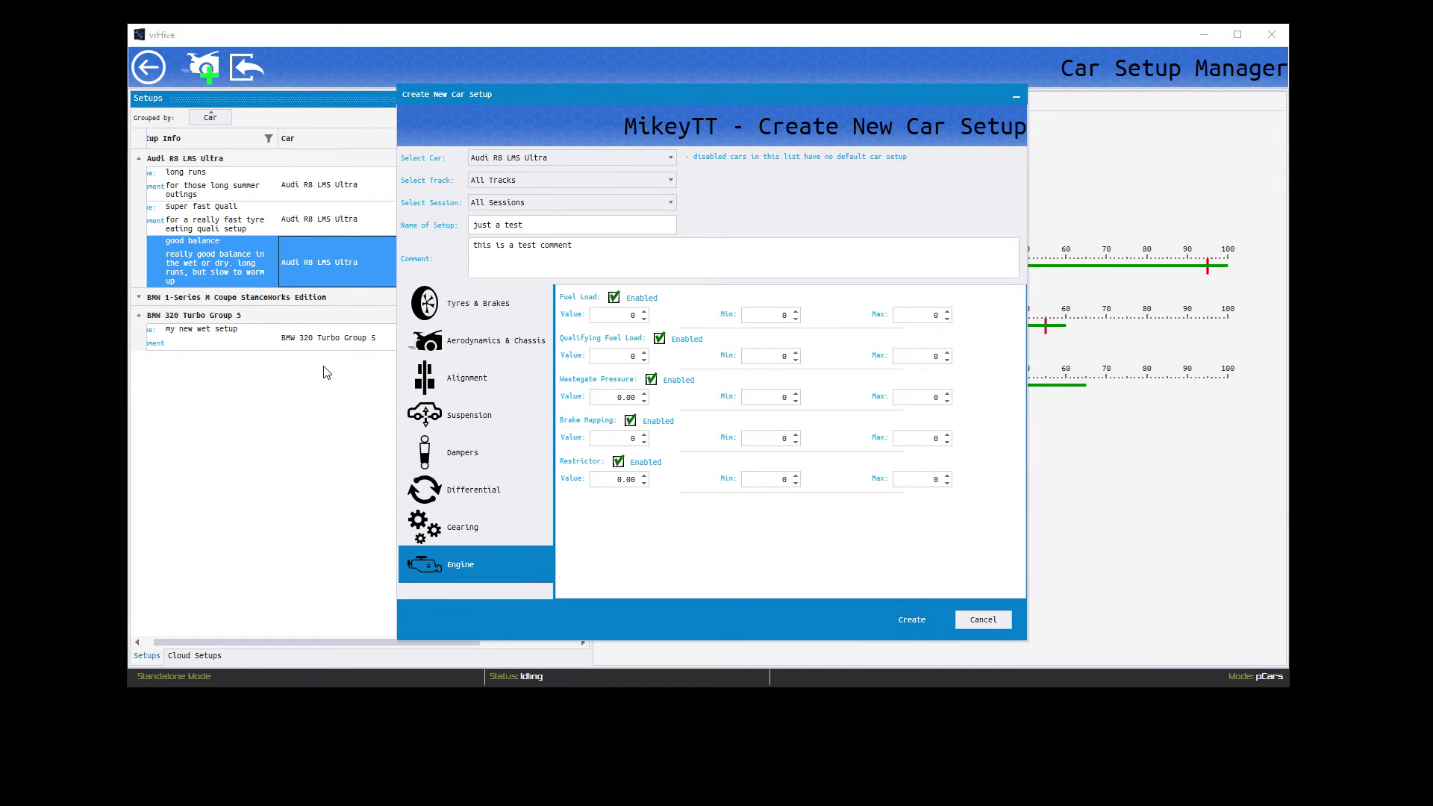
key("Return")
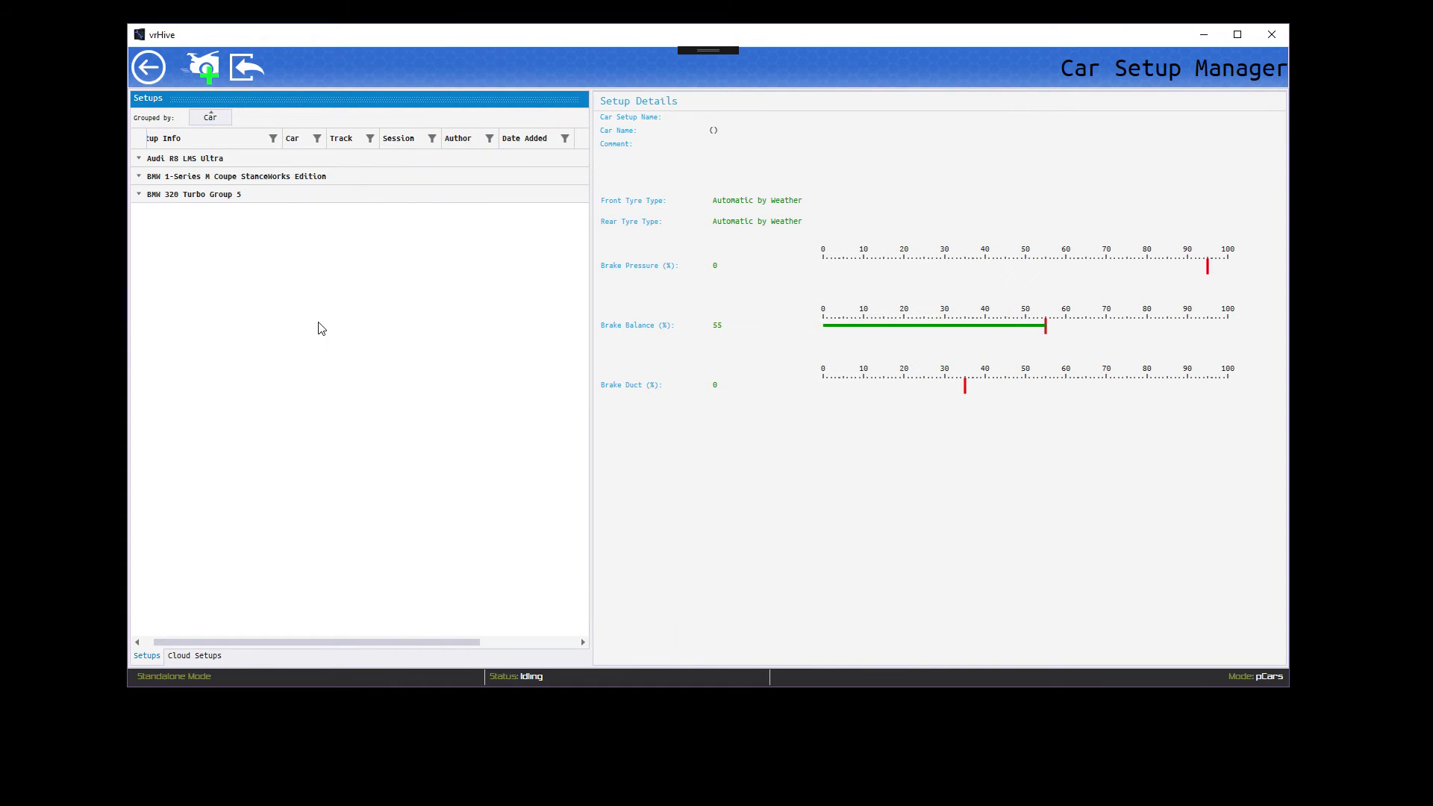
Mark the Audi R8 LMS Ultra "just a test" setup for comparison and compare the "good balance" setup against it.
left_click(241, 179)
left_click(317, 301)
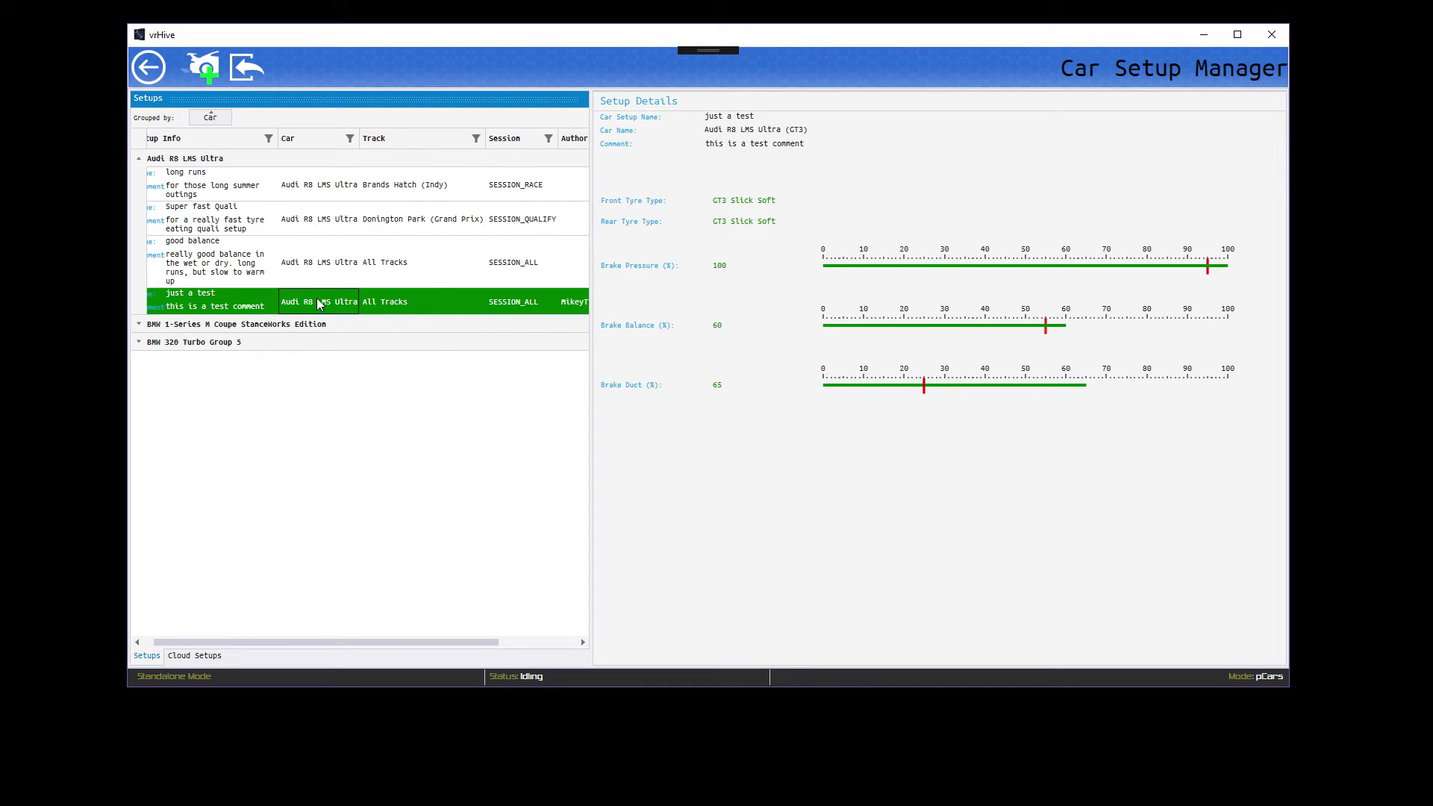
right_click(317, 302)
mouse_move(427, 321)
left_click(493, 321)
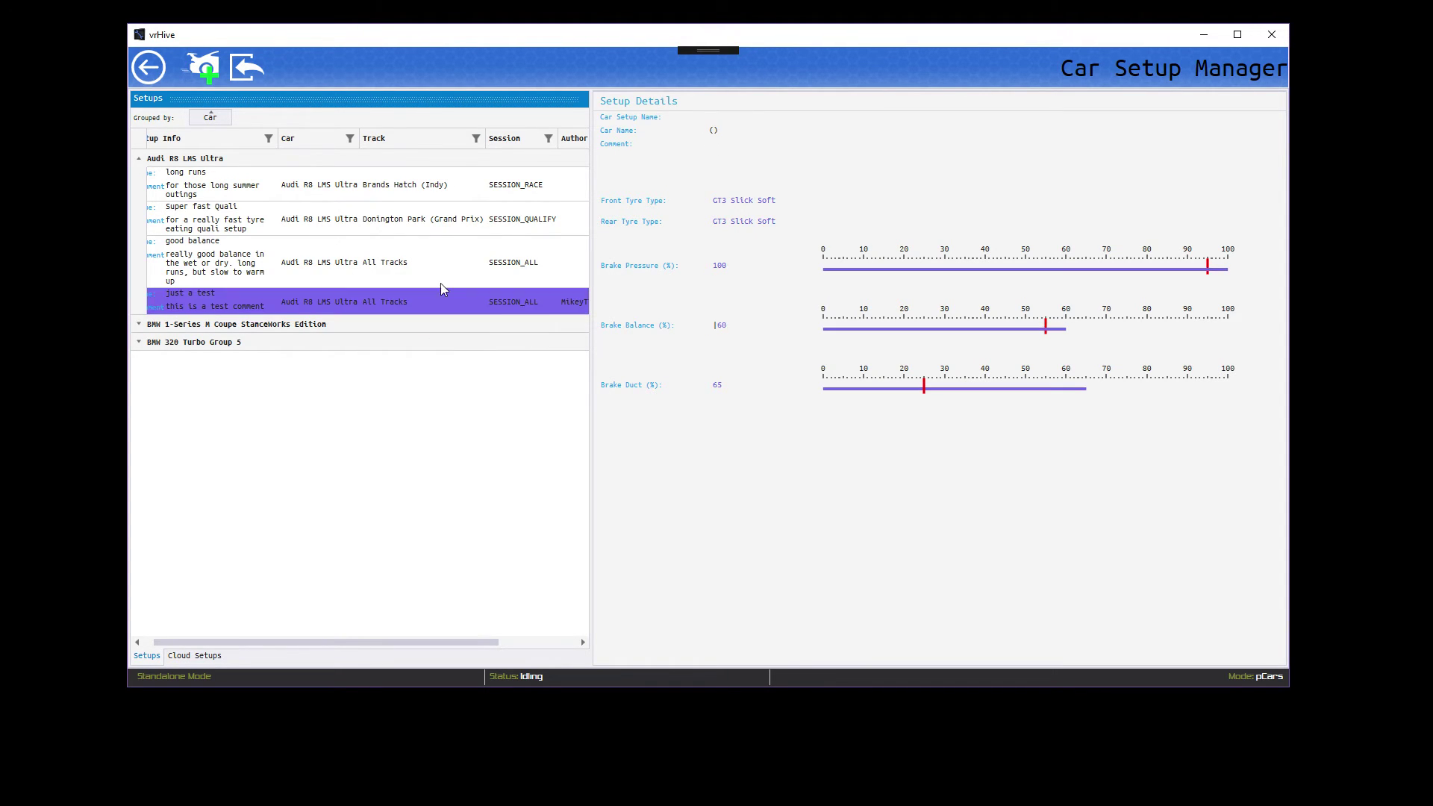
left_click(430, 270)
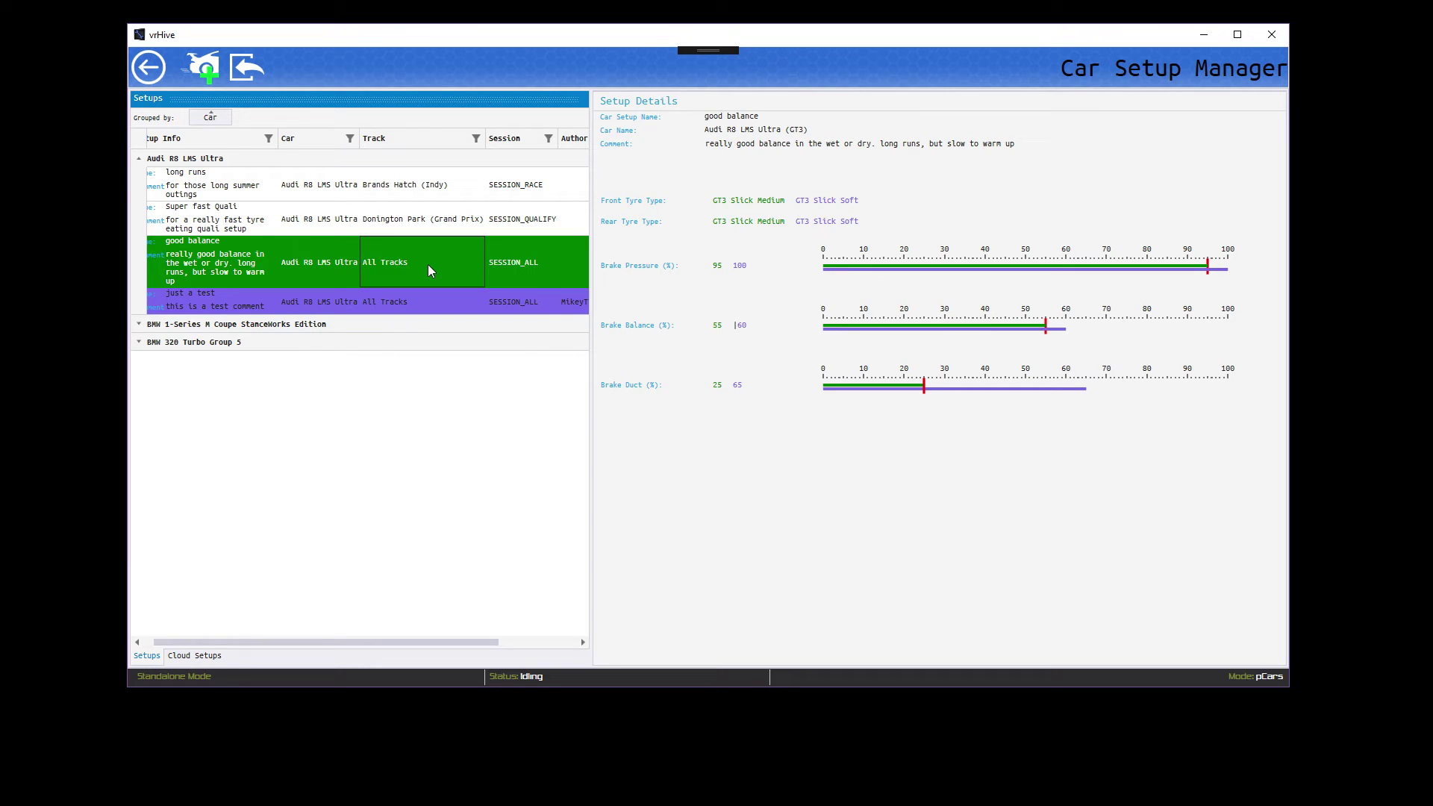
Start a new default car setup for the KTM X-Bow R.
left_click(209, 77)
left_click(249, 110)
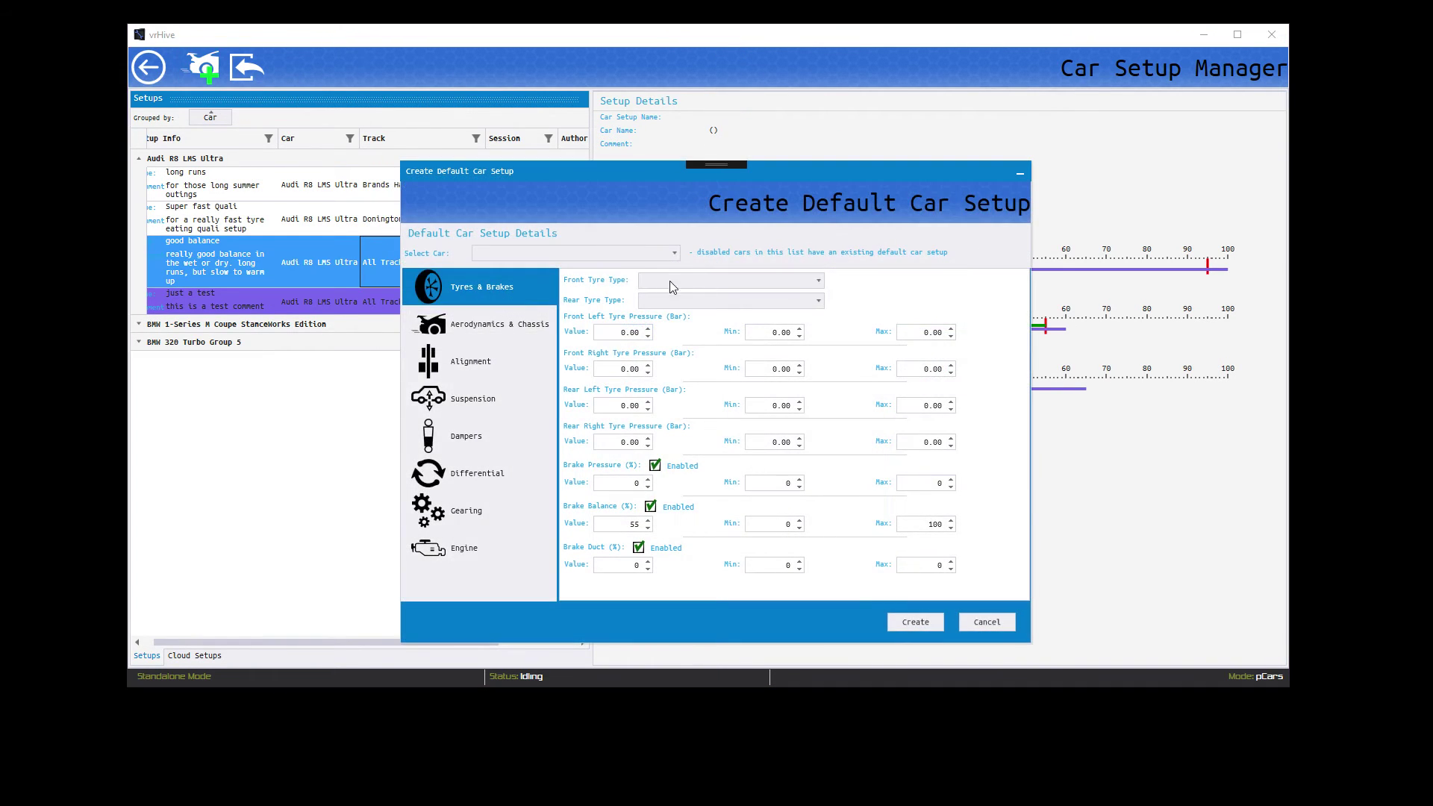
left_click(630, 252)
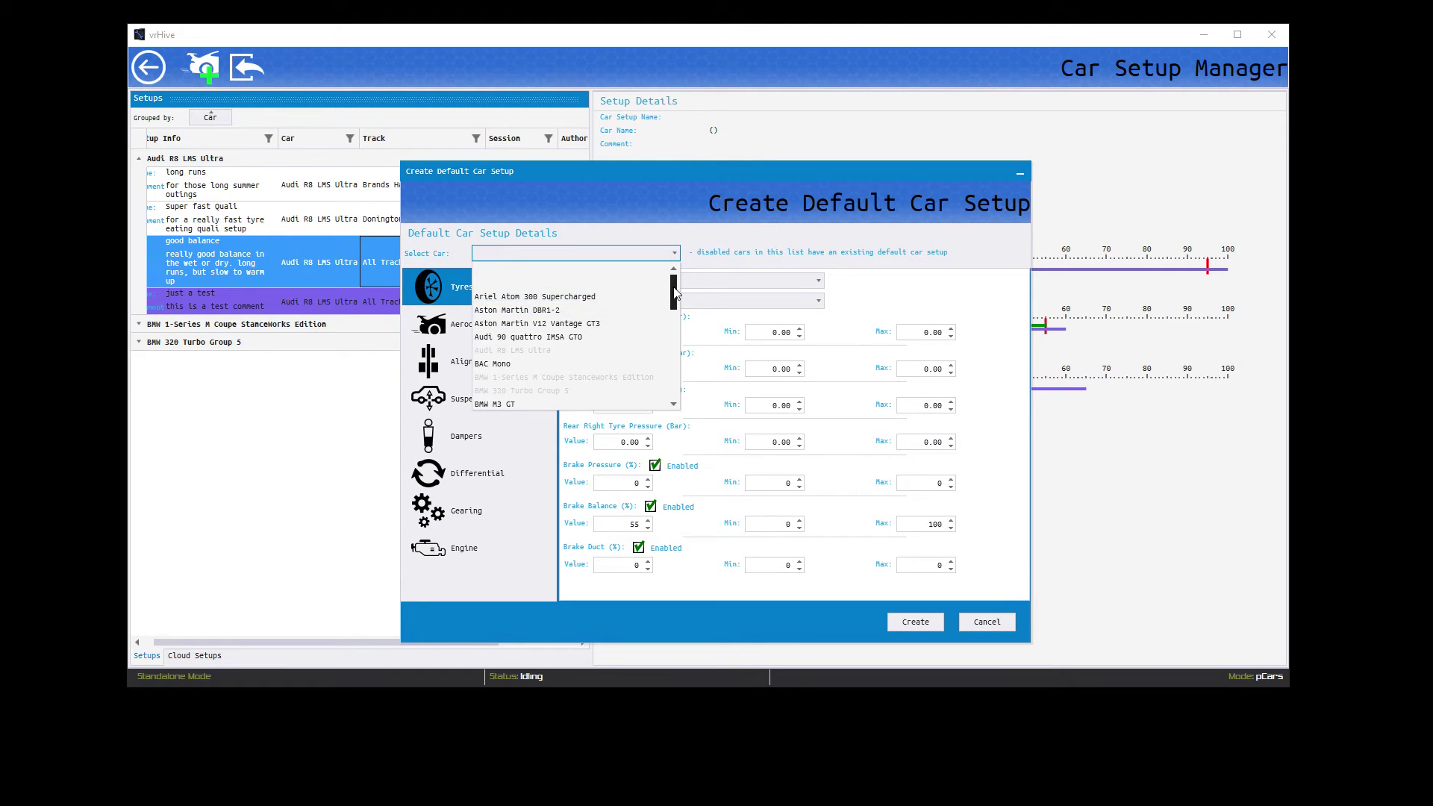
left_click_drag(673, 293, 678, 345)
left_click(567, 351)
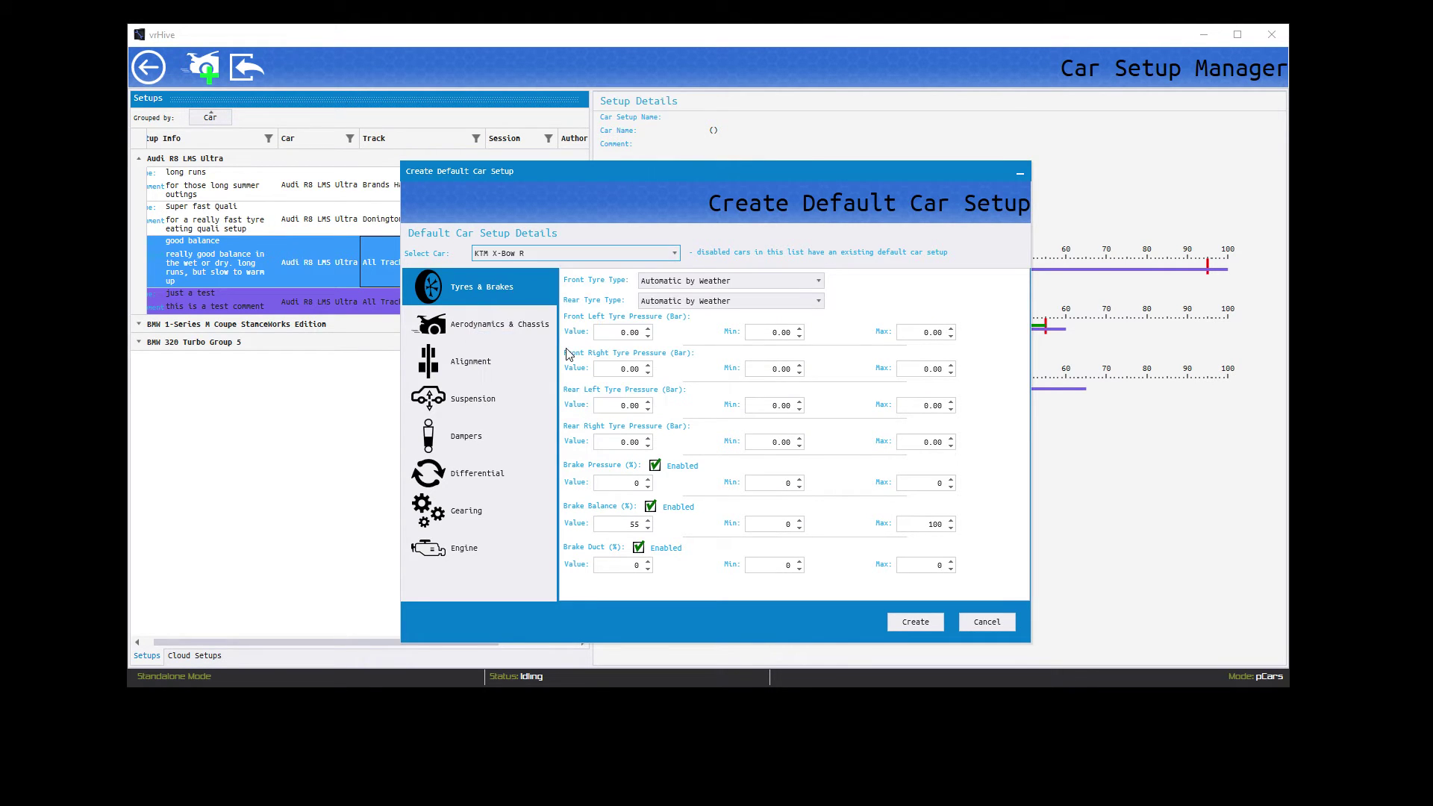
Set both the front and rear tyre types of the default setup to Yiro Light.
left_click(750, 283)
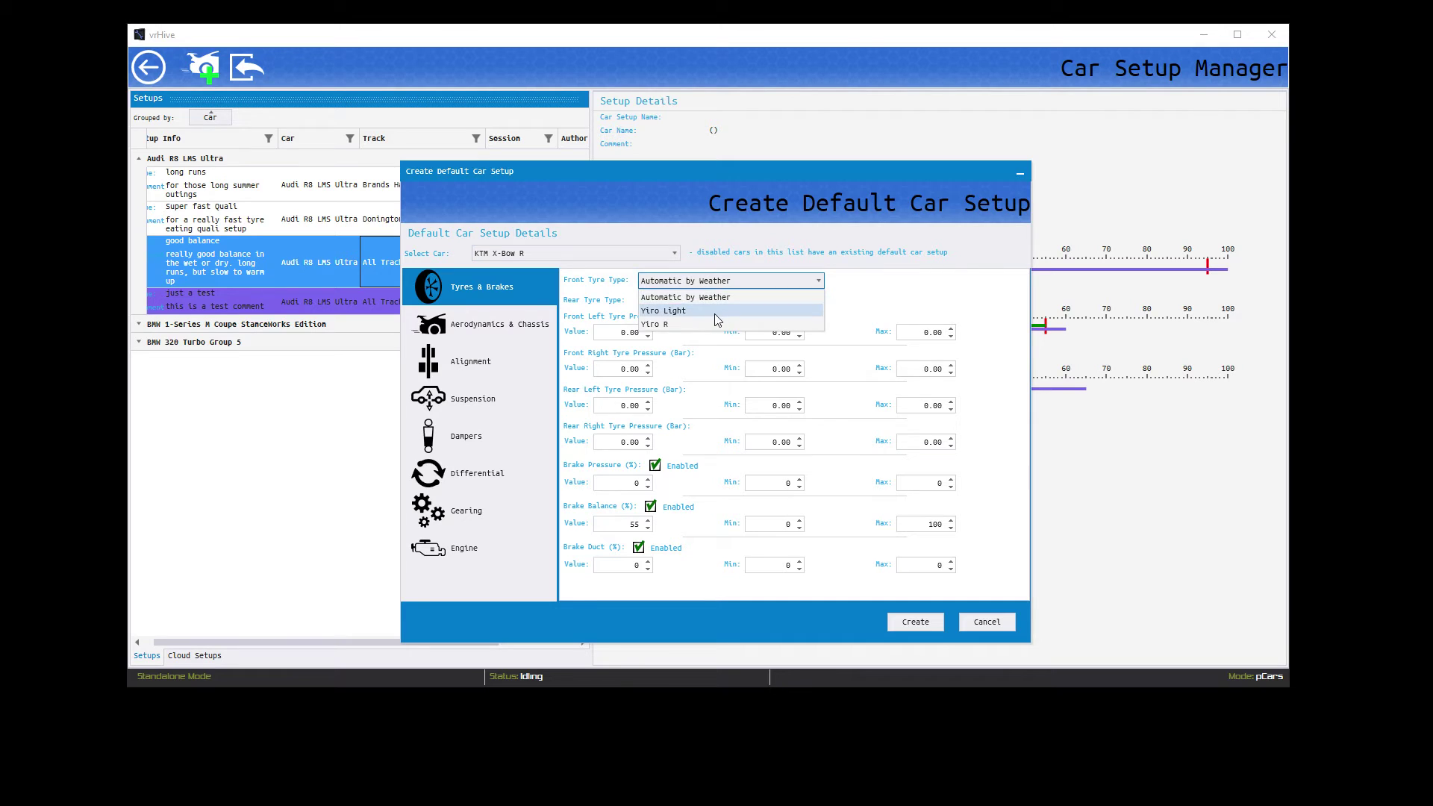
left_click(721, 317)
left_click(731, 301)
left_click(717, 331)
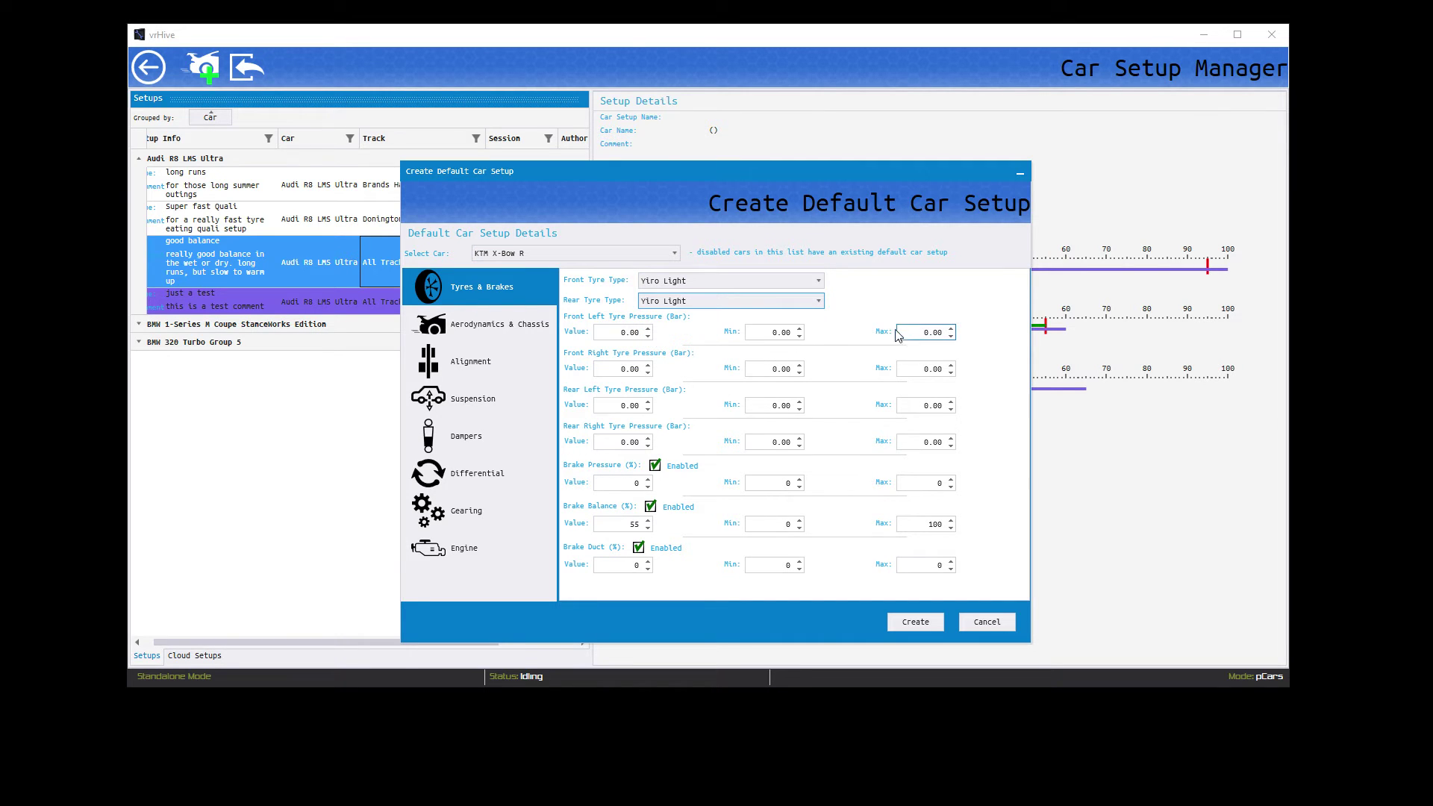
Set the default brake pressure to 90% and brake duct to 25%, each with a maximum of 100.
left_click(923, 337)
left_click(926, 483)
double_click(931, 483)
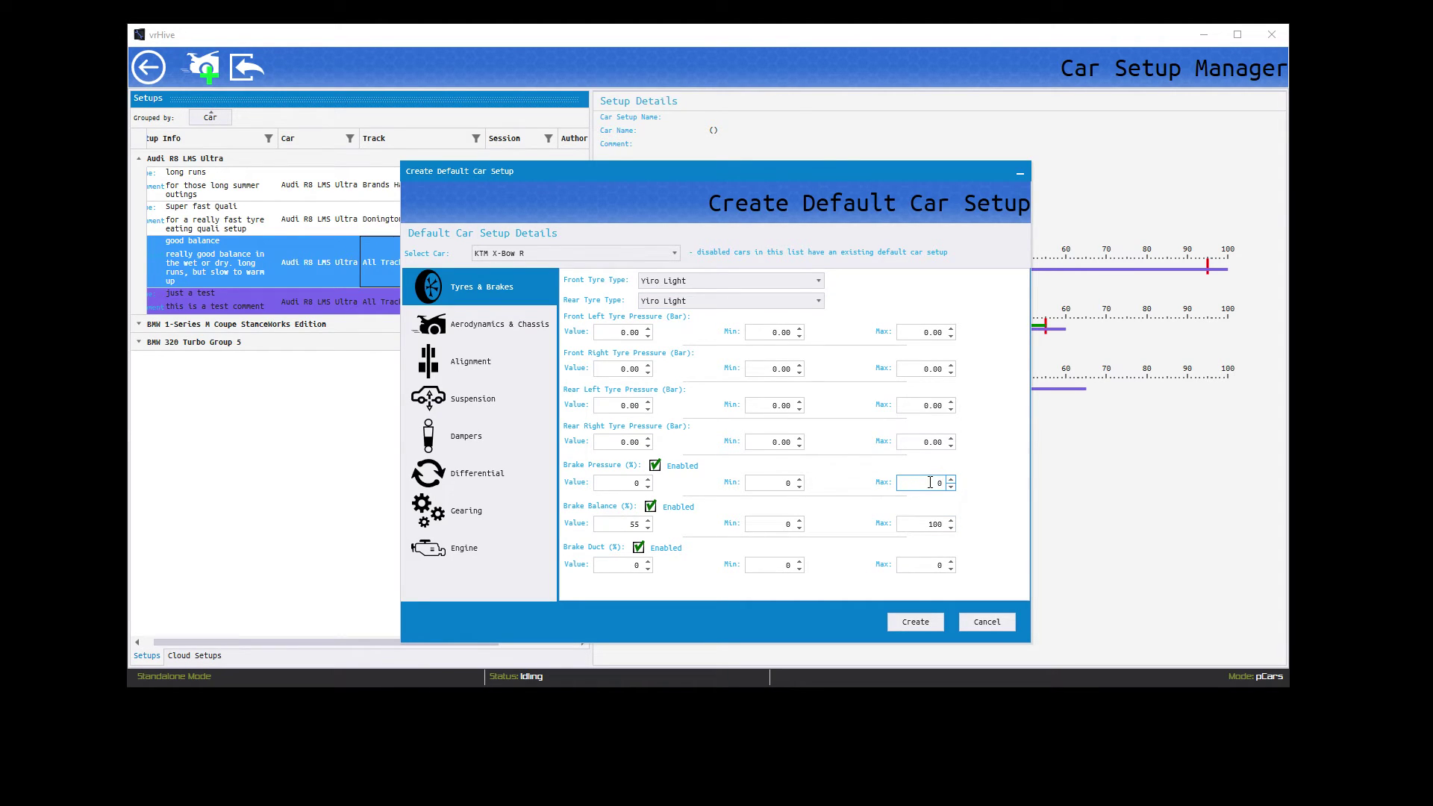
type("100")
double_click(938, 559)
type("100")
left_click(634, 565)
type("25")
double_click(631, 481)
Set the maximum pressure of all four tyres to 4 bar.
left_click(770, 442)
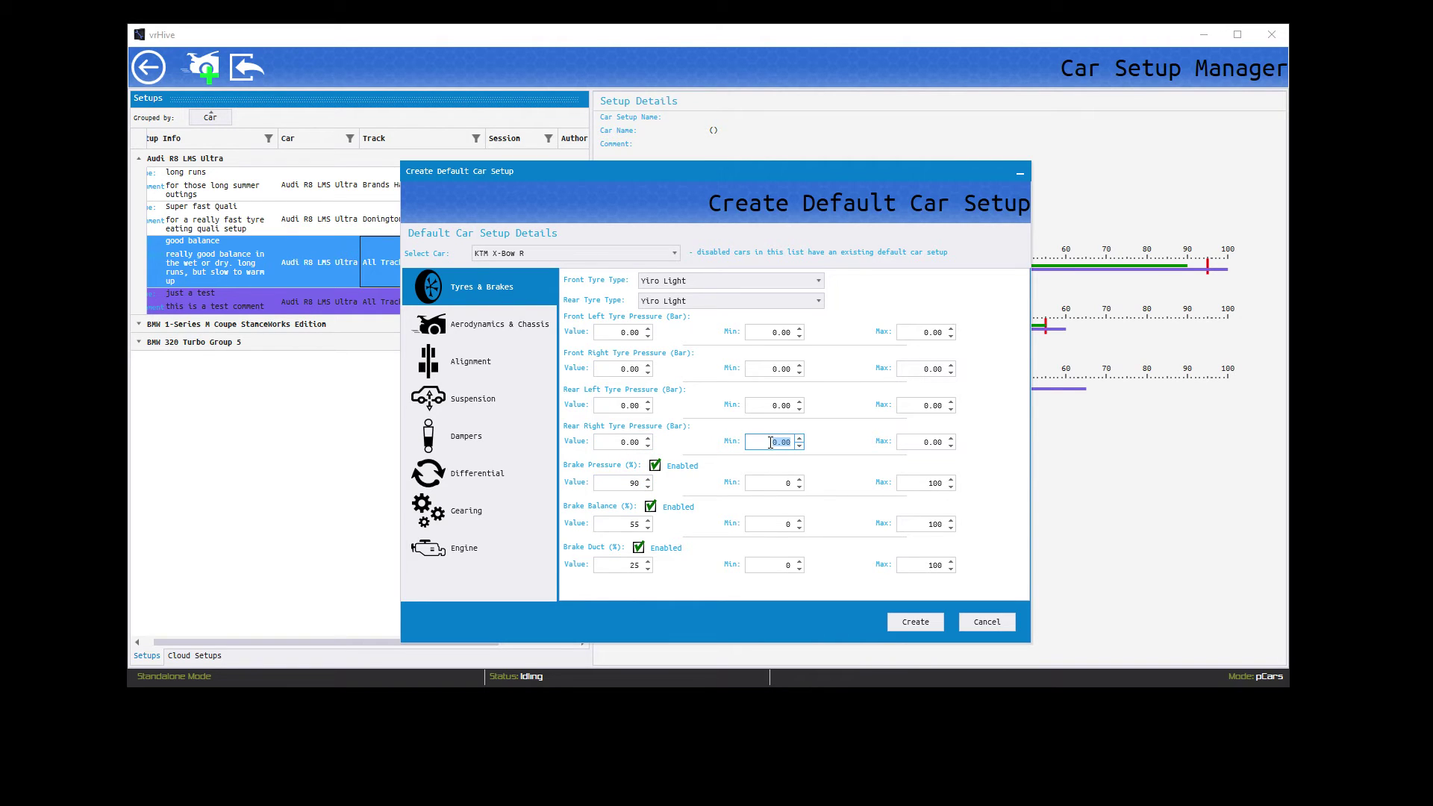
left_click(915, 444)
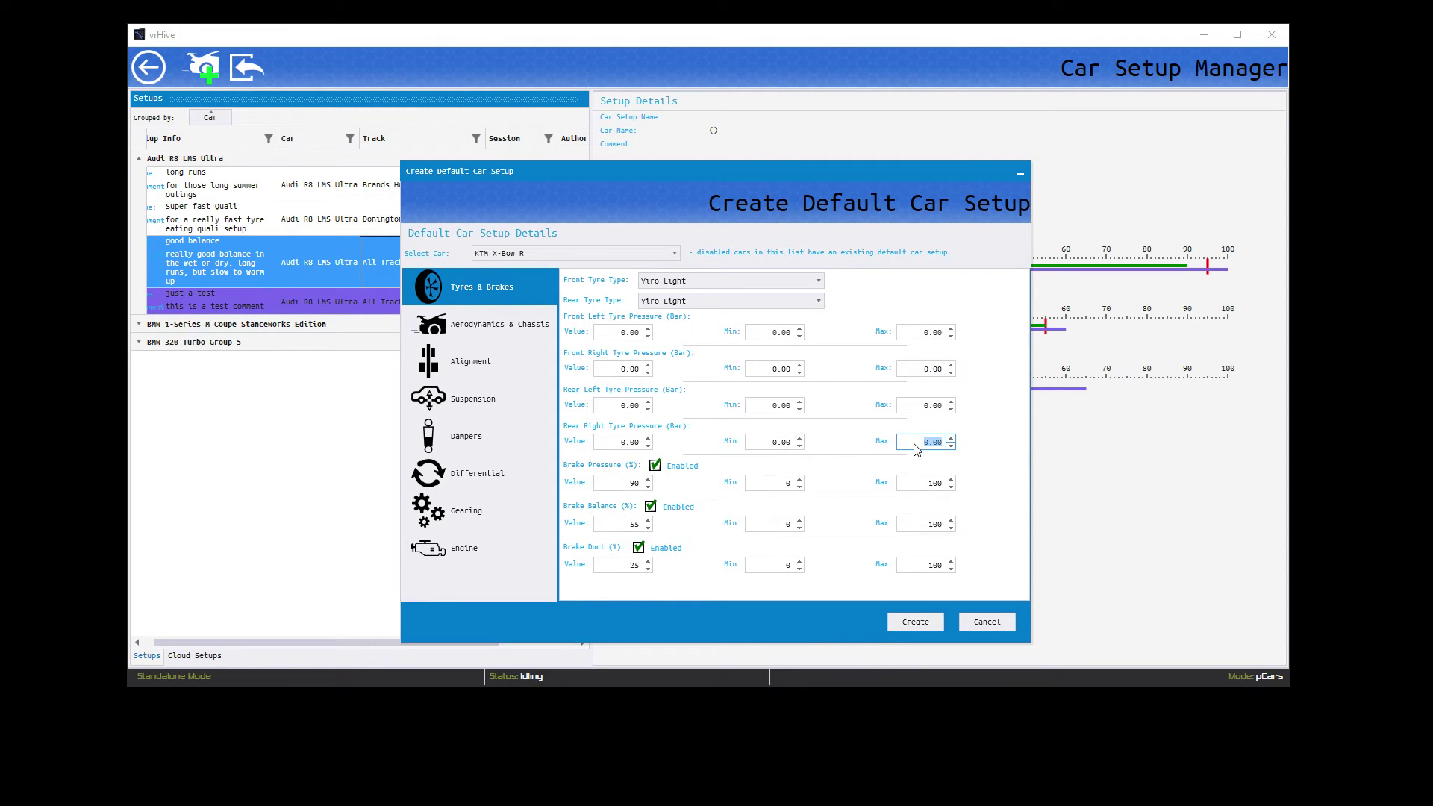
type("4")
left_click(920, 409)
type("4")
left_click(922, 371)
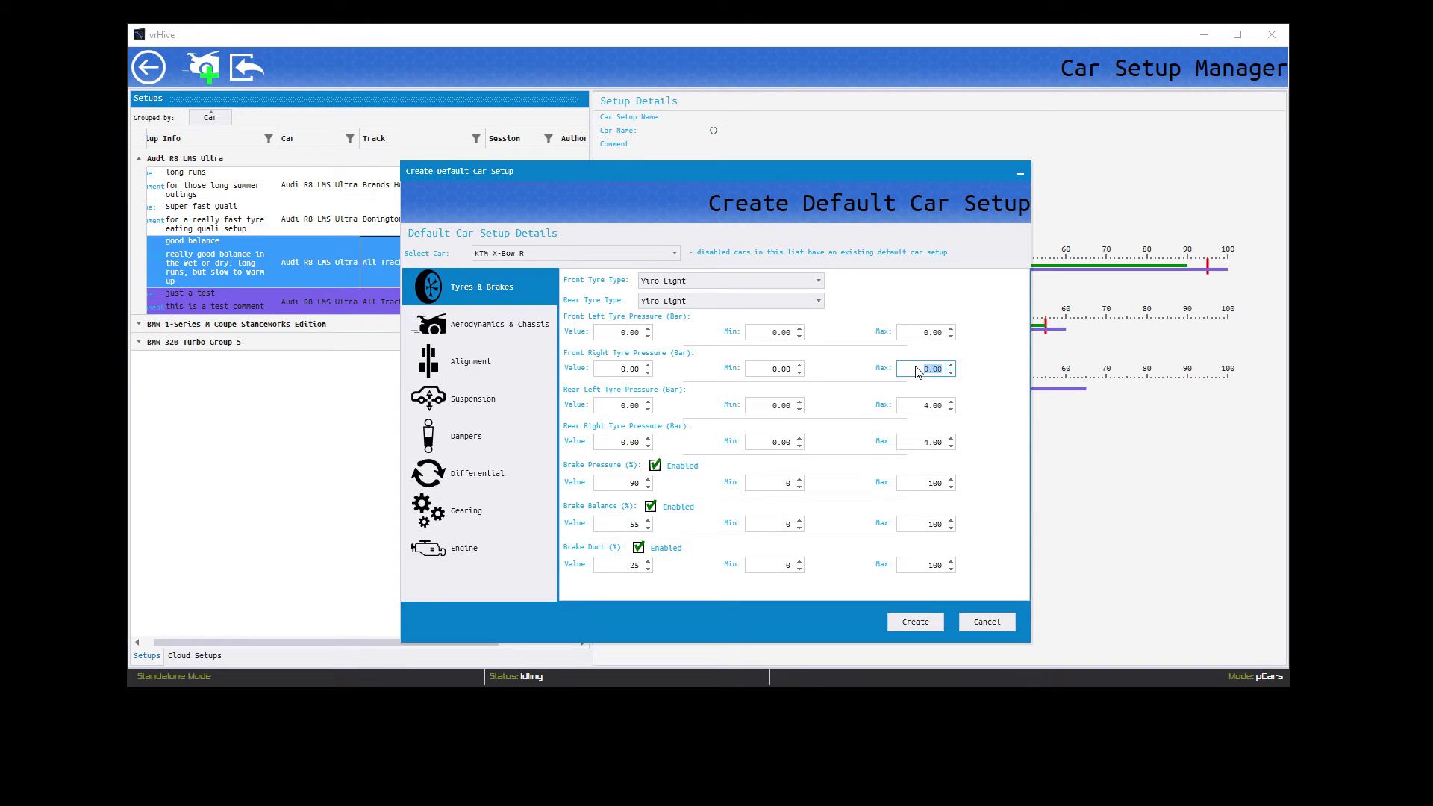
type("4")
left_click(919, 336)
type("4")
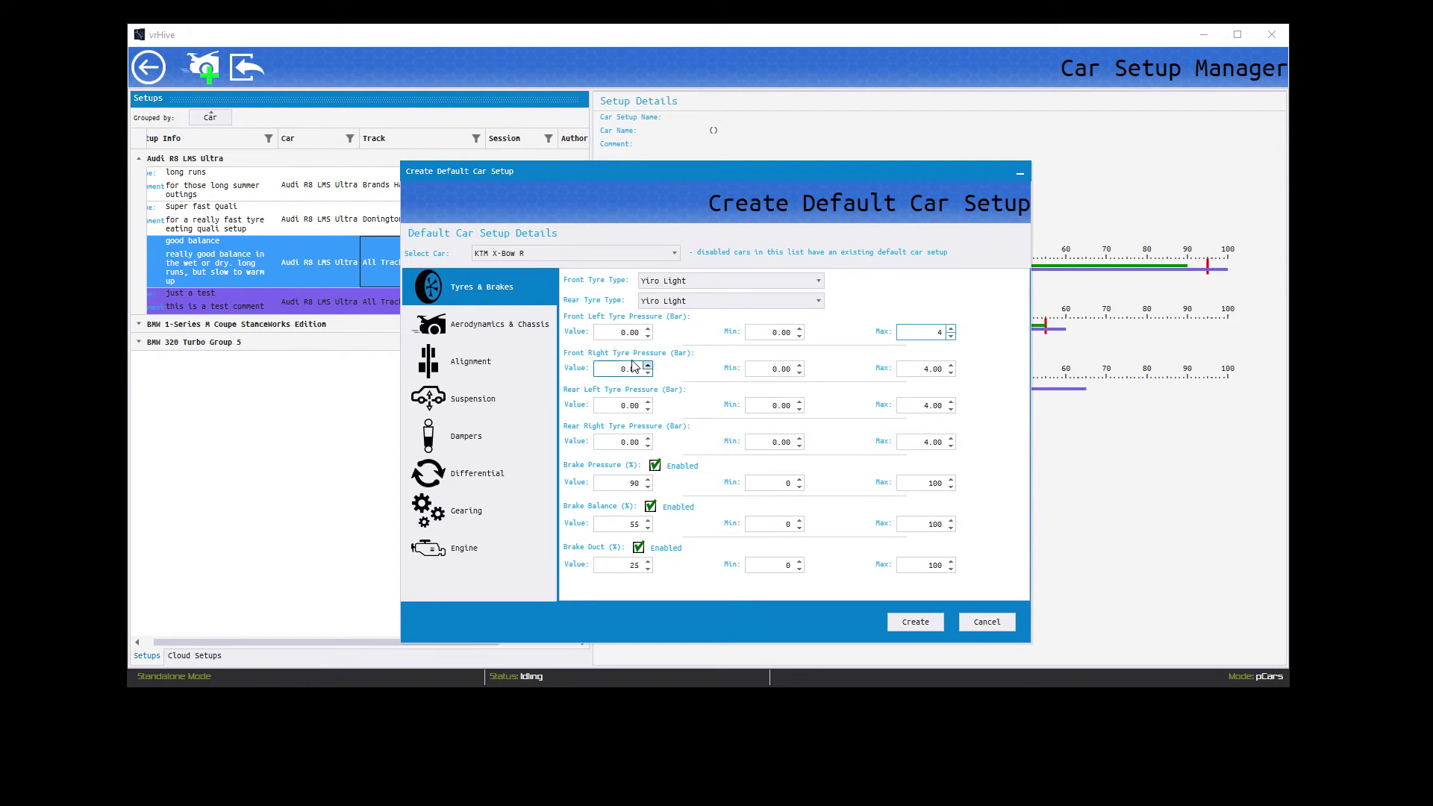
Set the default pressure value of all four tyres to 2.2 bar.
left_click(619, 337)
type("2.")
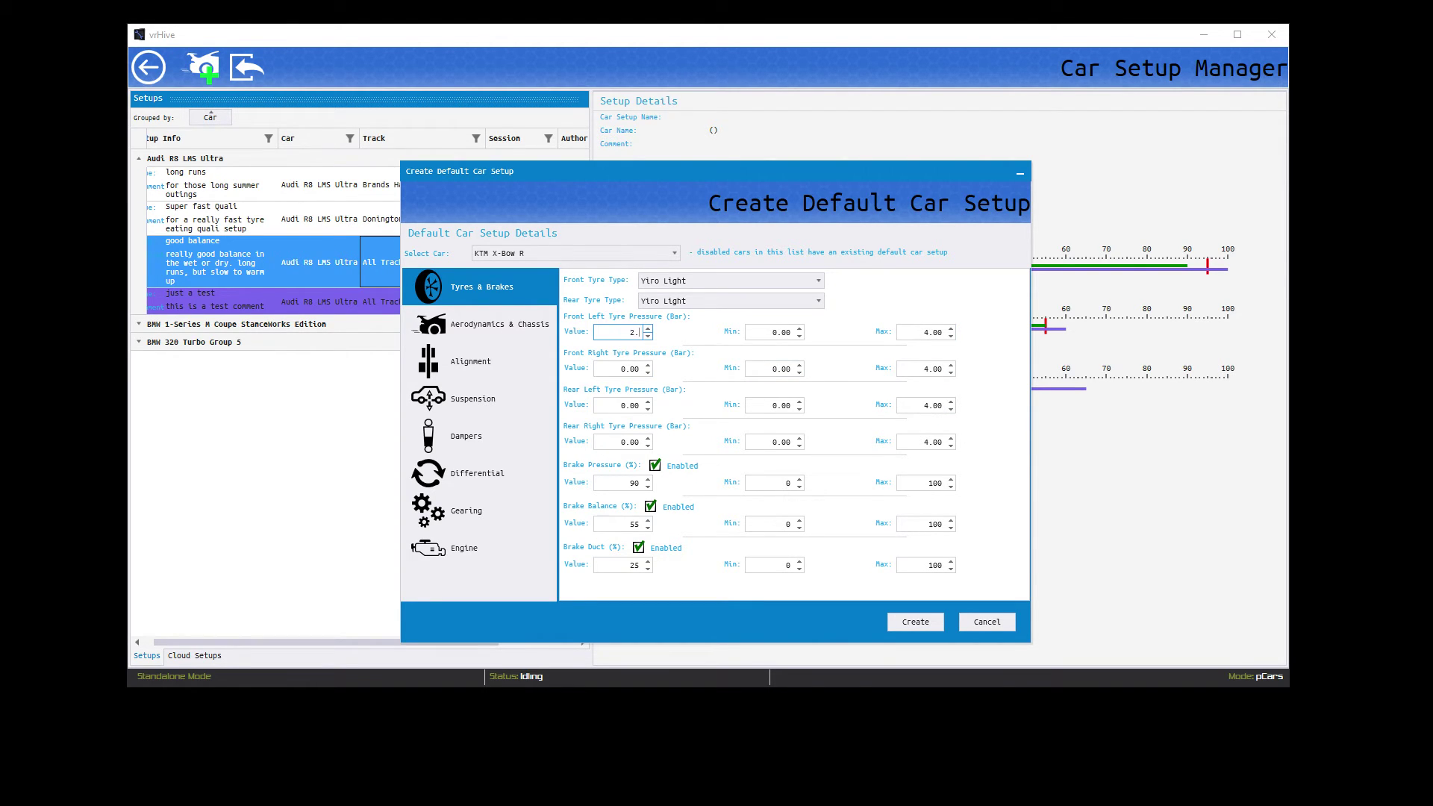
type("2")
left_click(619, 366)
type("2.2")
left_click(637, 405)
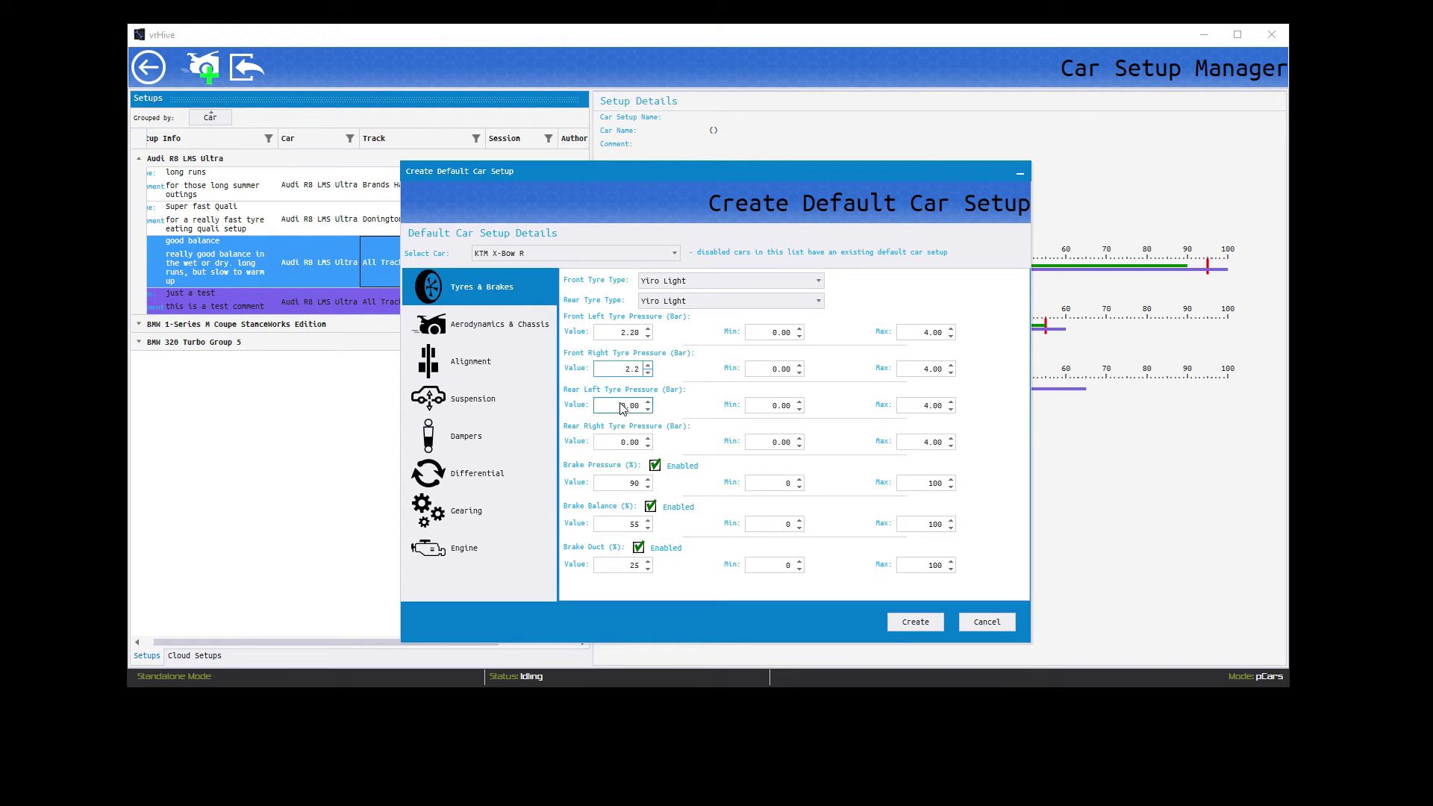
type(".")
type("2")
left_click(634, 441)
type("2")
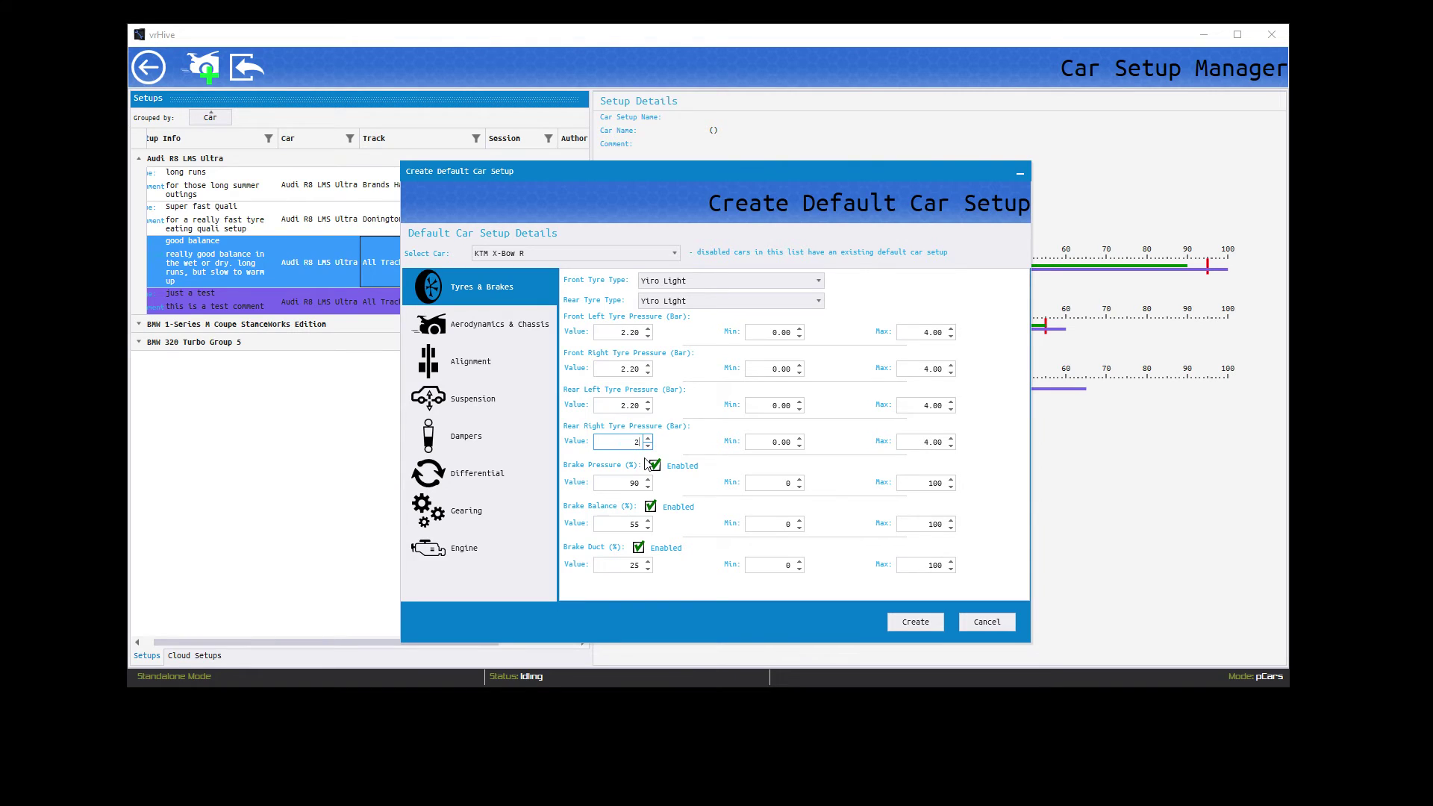
type(".2")
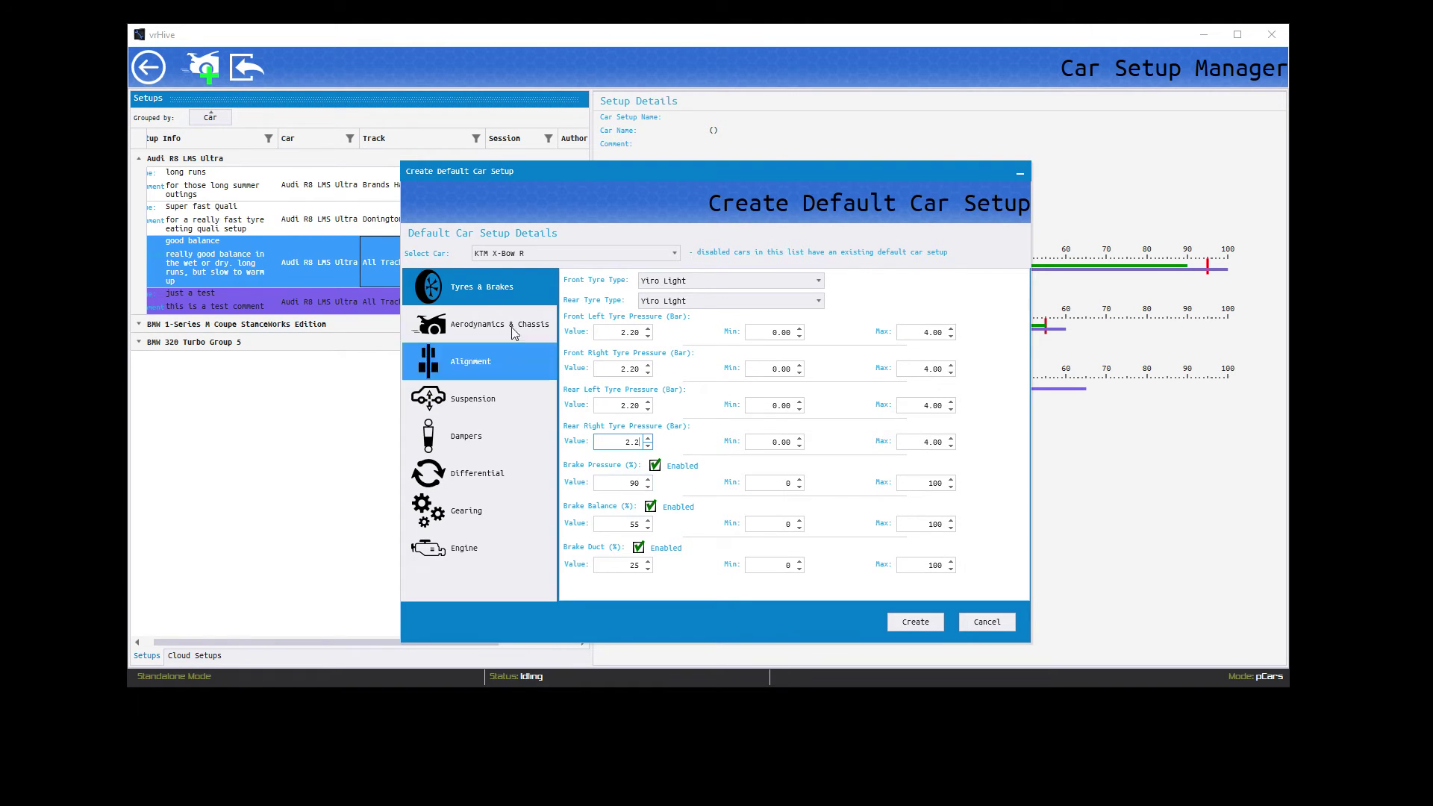
Disable front downforce, weight jacker and lateral weight bias in the default setup's aerodynamics and chassis settings.
left_click(508, 321)
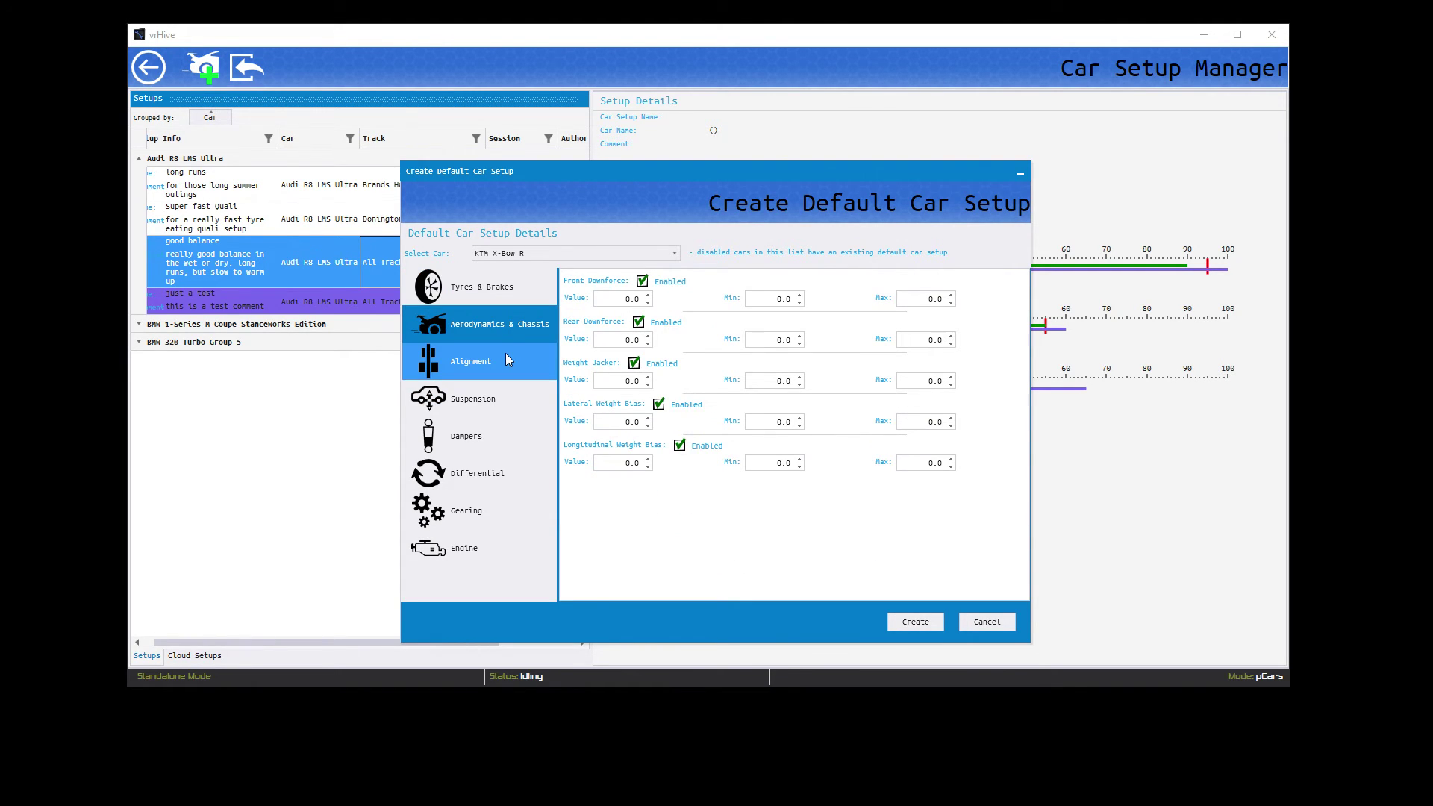
left_click(504, 297)
left_click(505, 321)
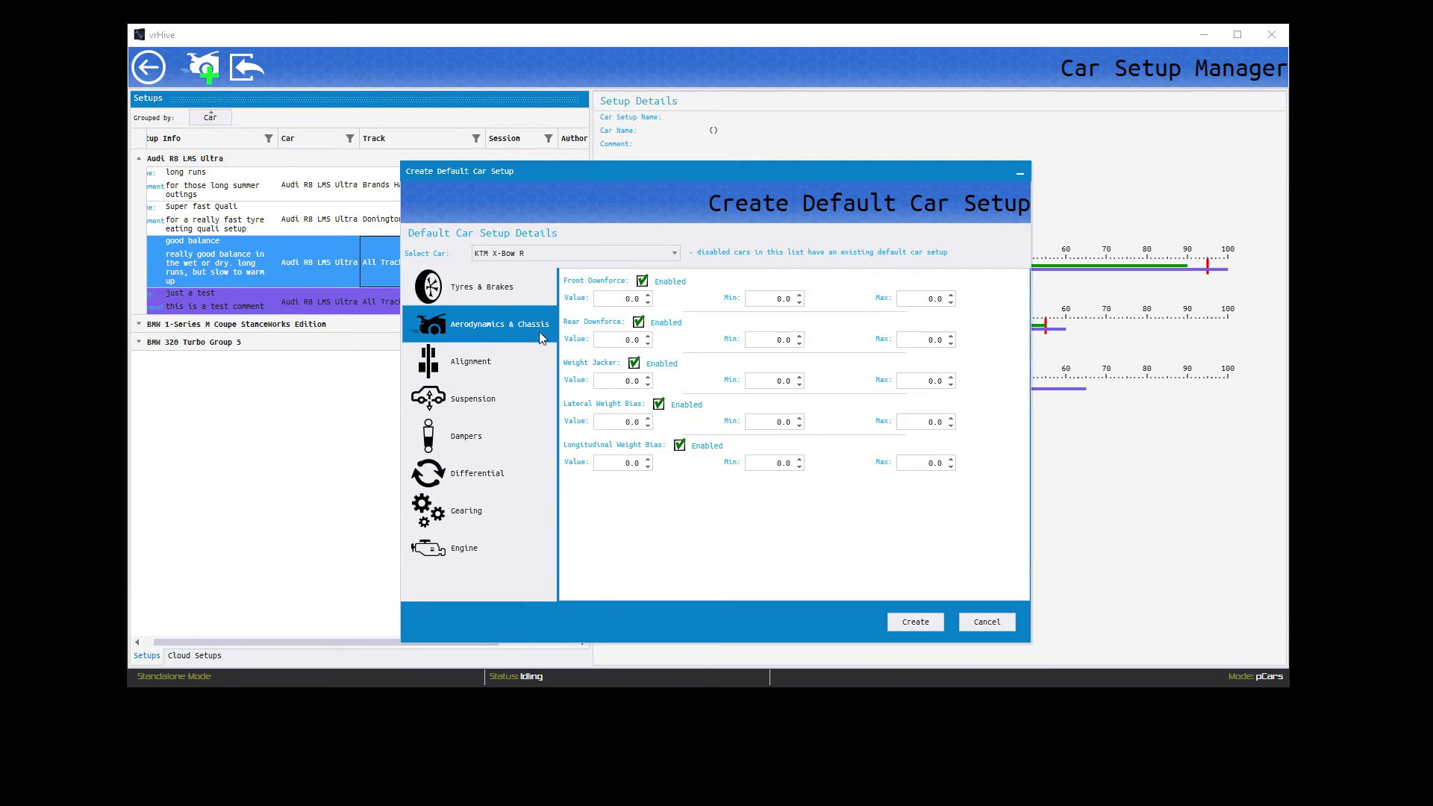
left_click(642, 282)
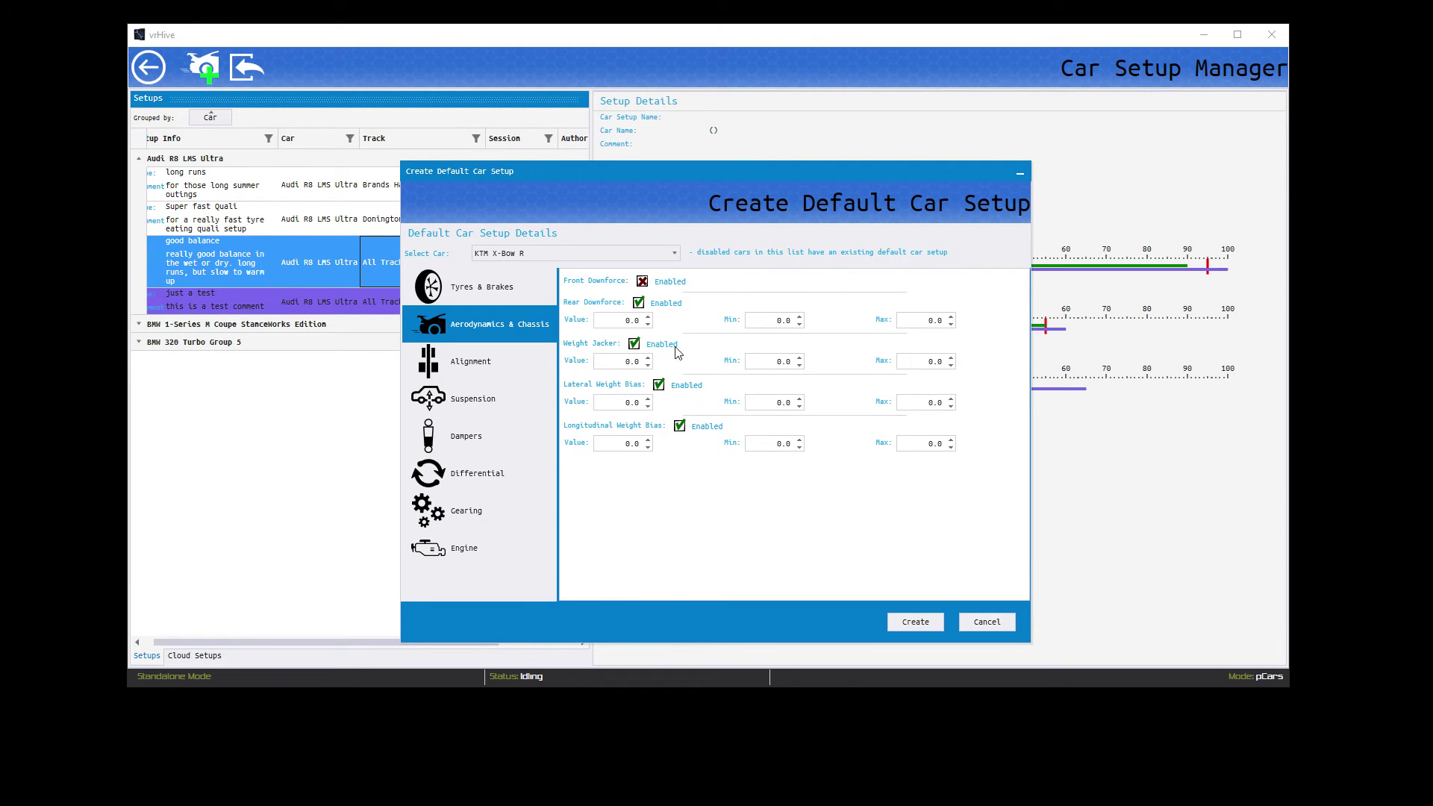
left_click(658, 384)
left_click(634, 345)
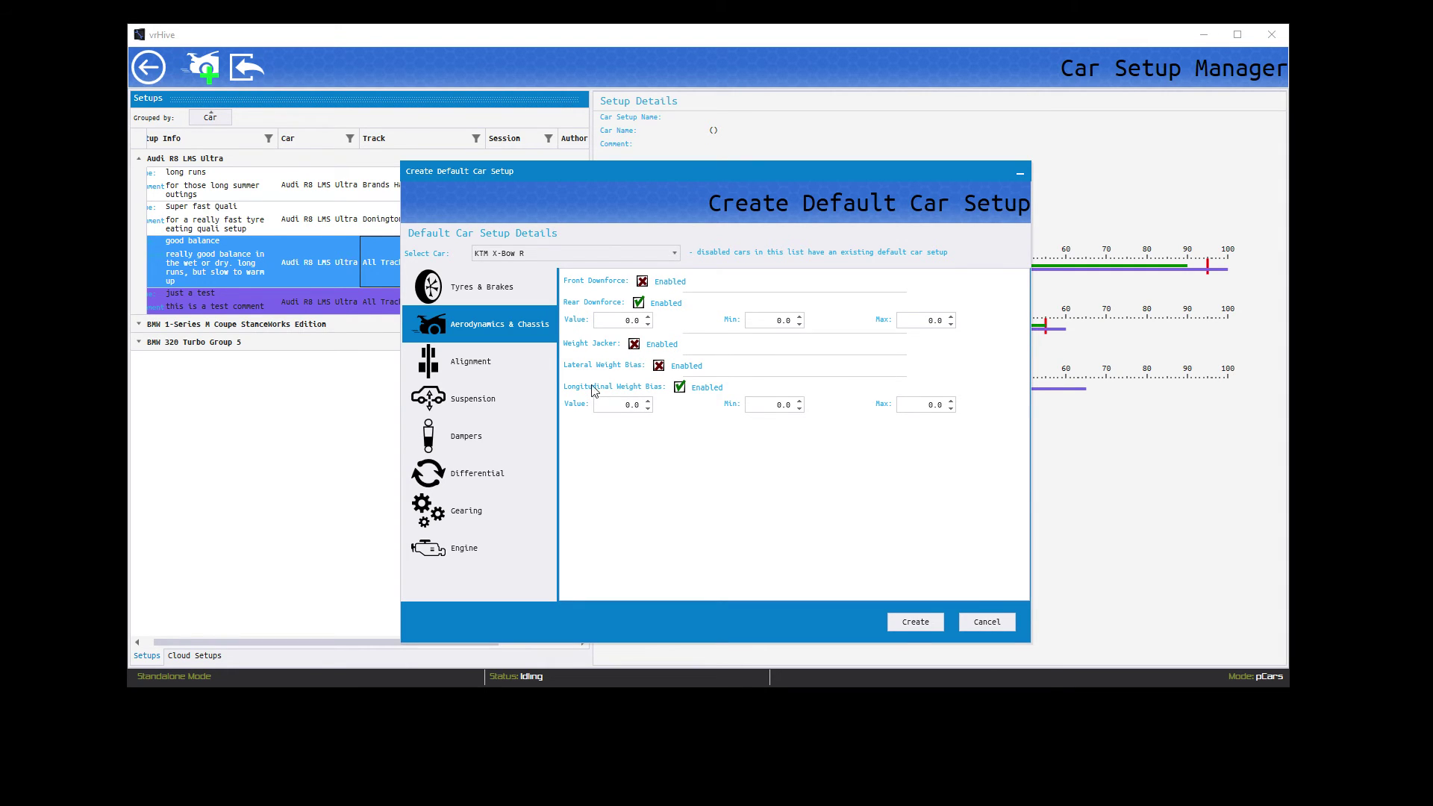
Set the longitudinal weight bias to 50, with a minimum of 45 and a maximum of 65.
left_click(923, 407)
type("15")
left_click(782, 405)
type("45")
left_click(627, 404)
type("5")
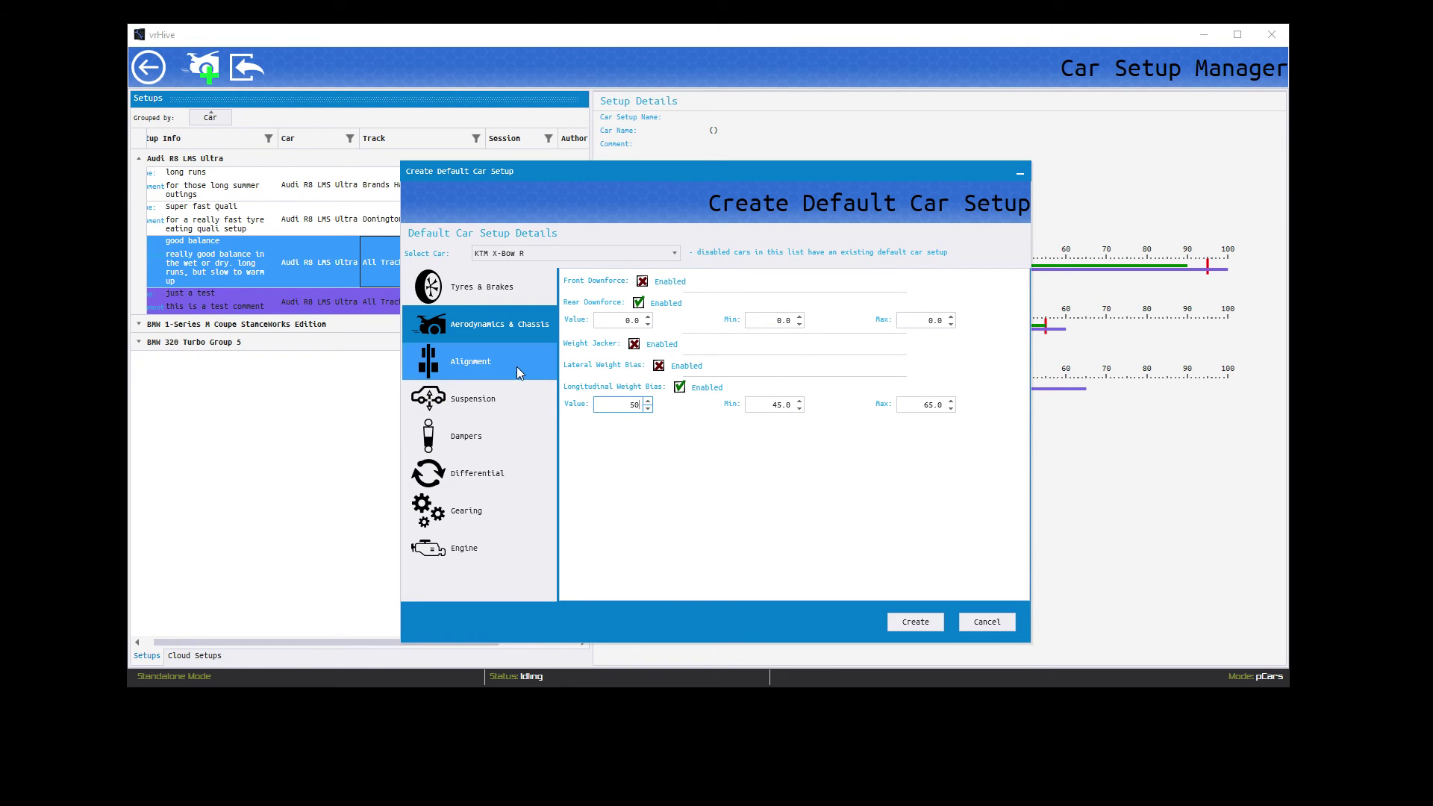
Look through the alignment, suspension and damper settings, and disable the viscous lock in the differential settings.
left_click(515, 365)
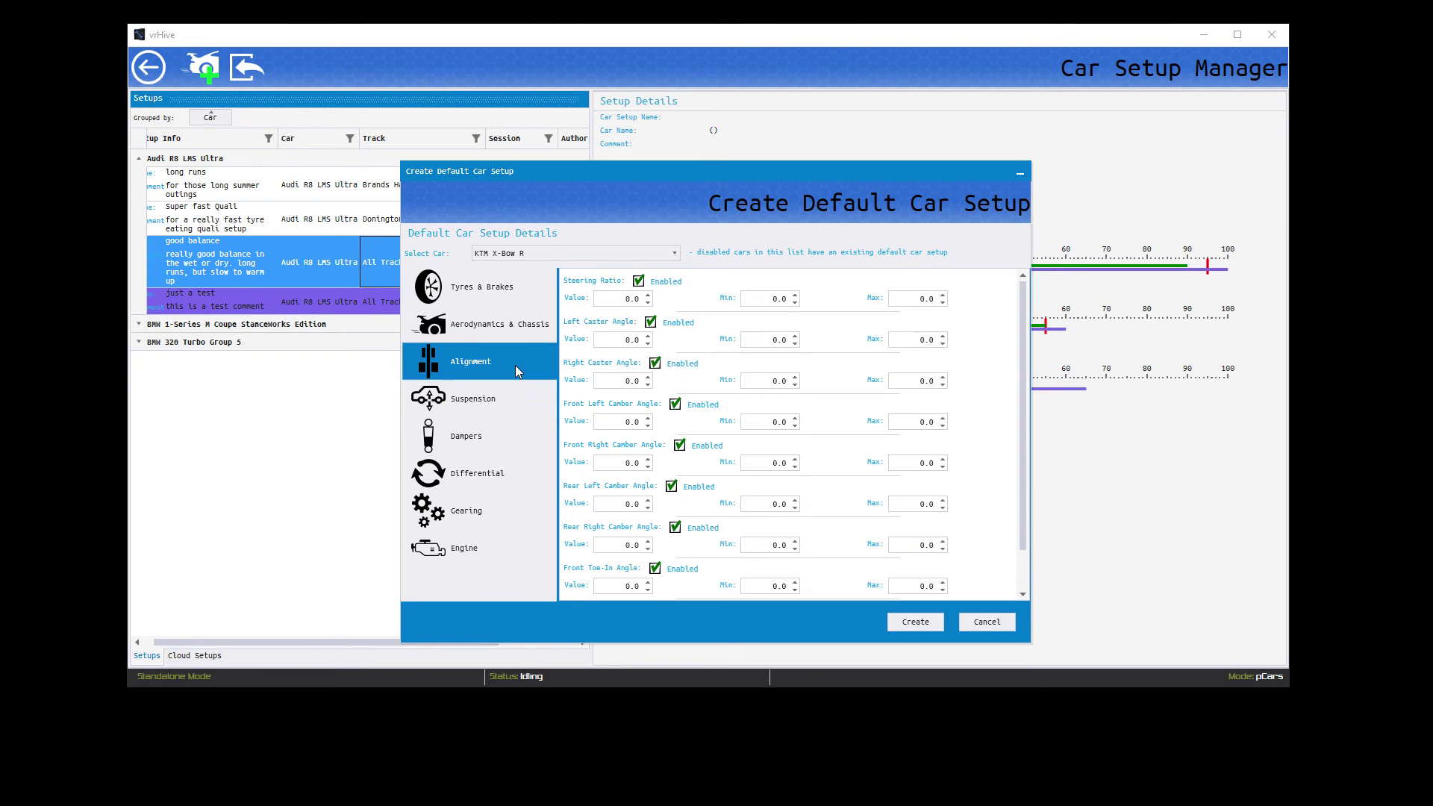
left_click(510, 408)
left_click(513, 437)
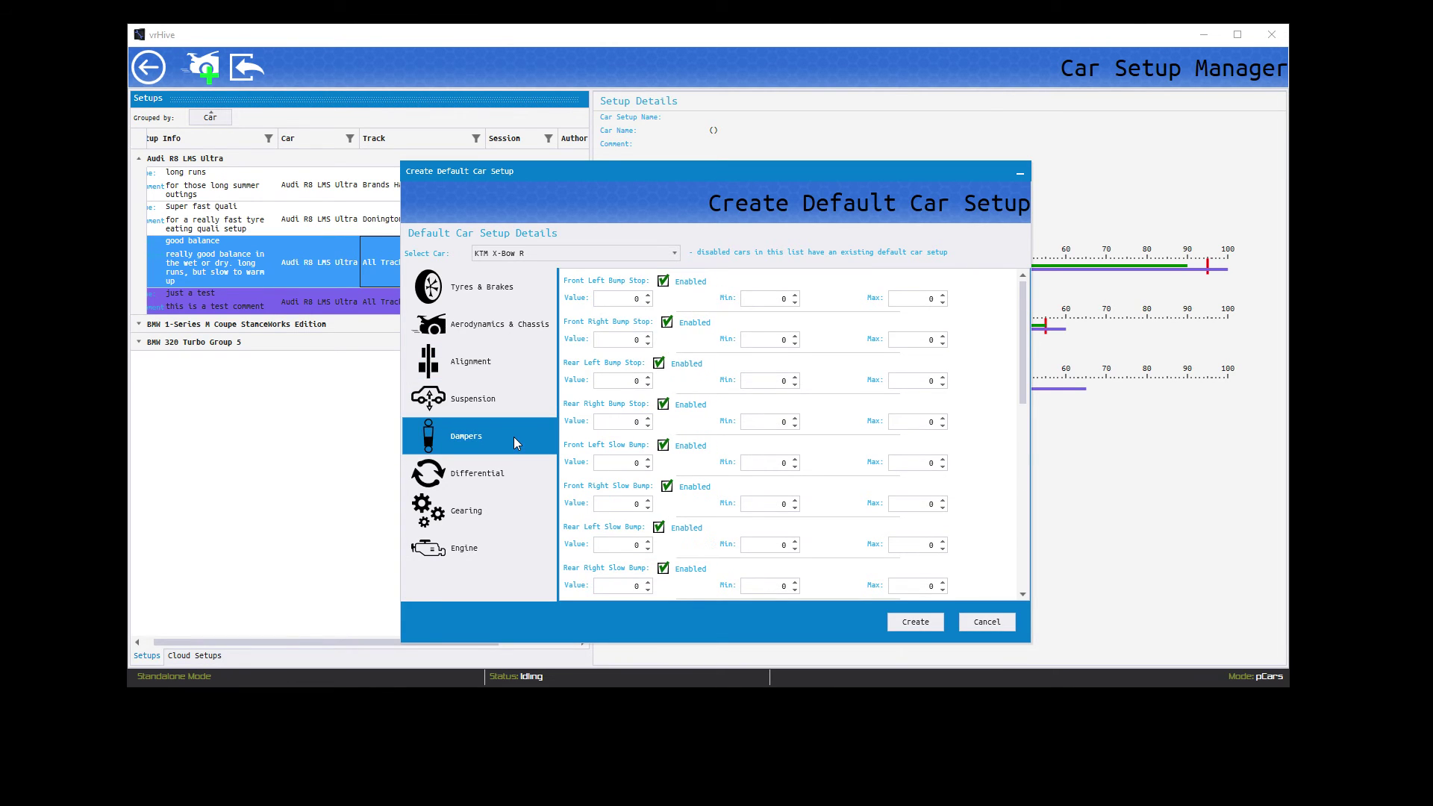
left_click(515, 469)
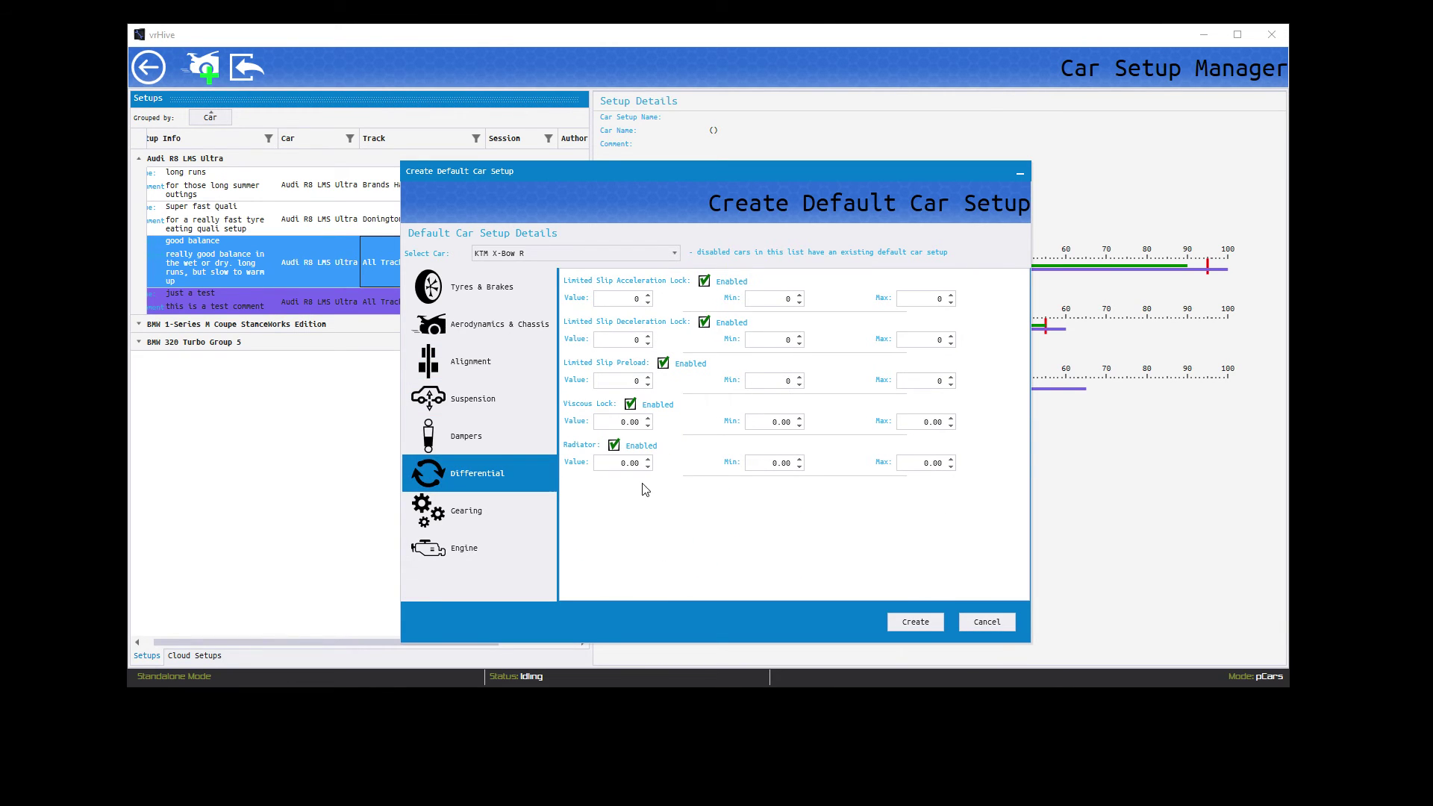
left_click(652, 406)
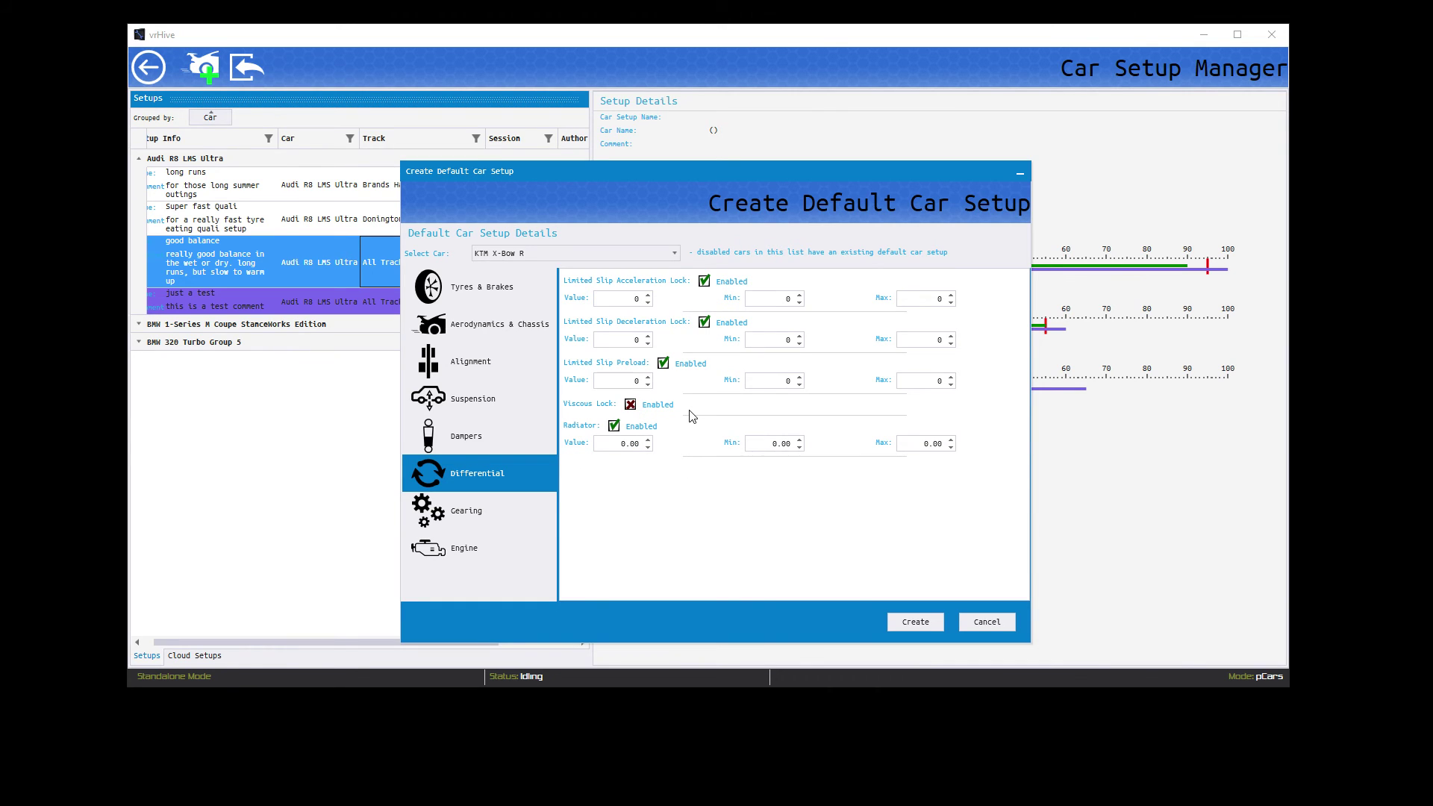
Disable the brake duct in the tyre and brake settings and create the default setup for the KTM X-Bow R.
left_click(473, 287)
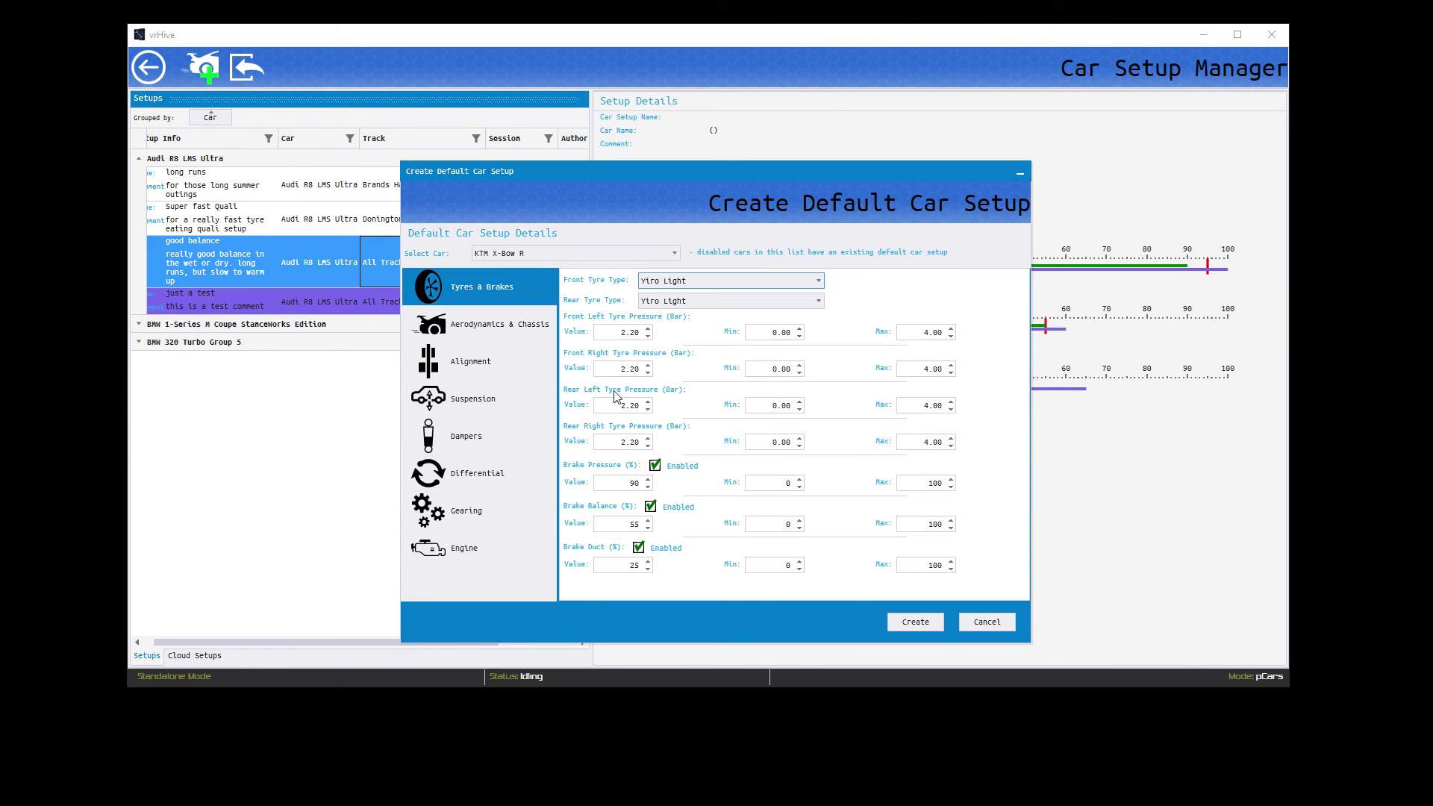
left_click(671, 552)
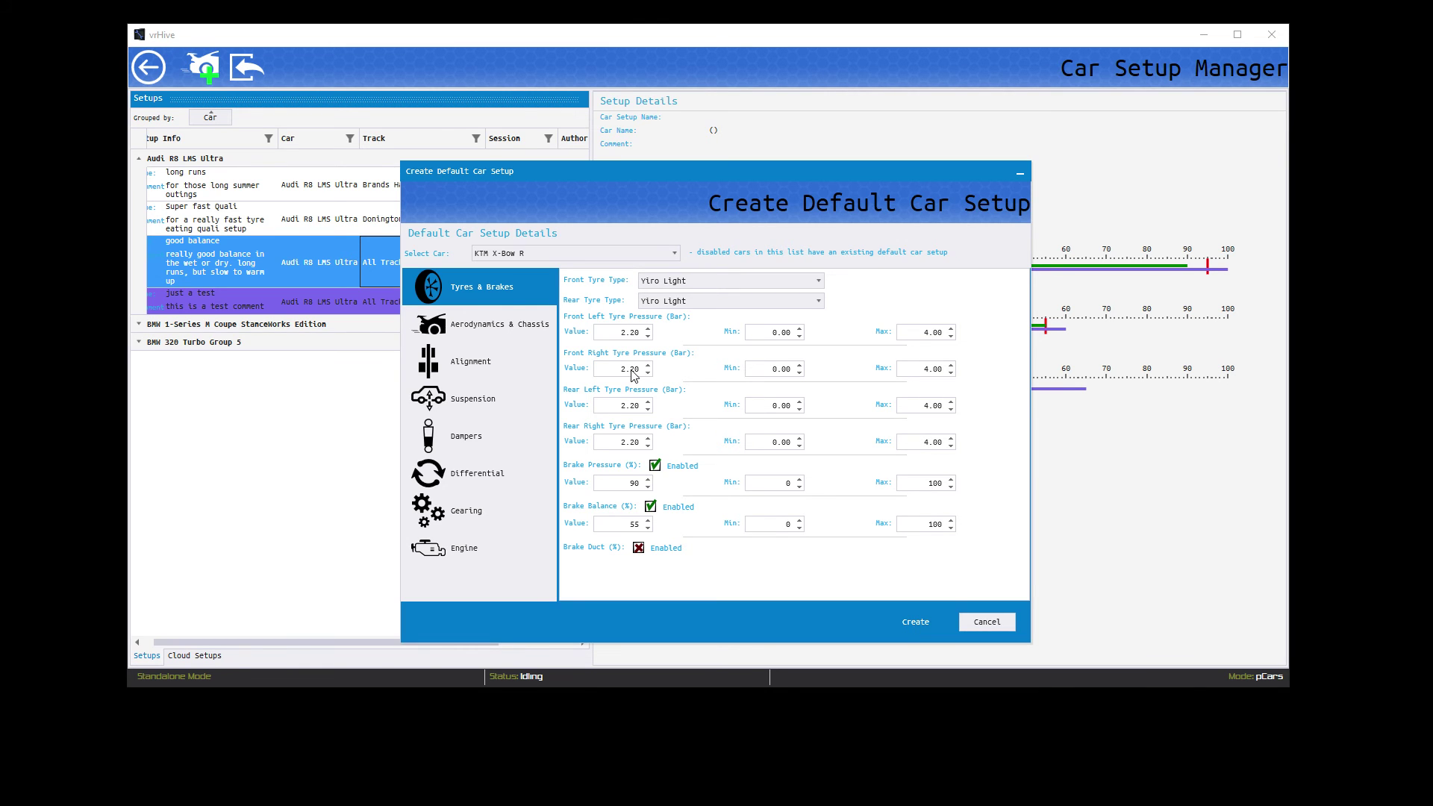
key("Escape")
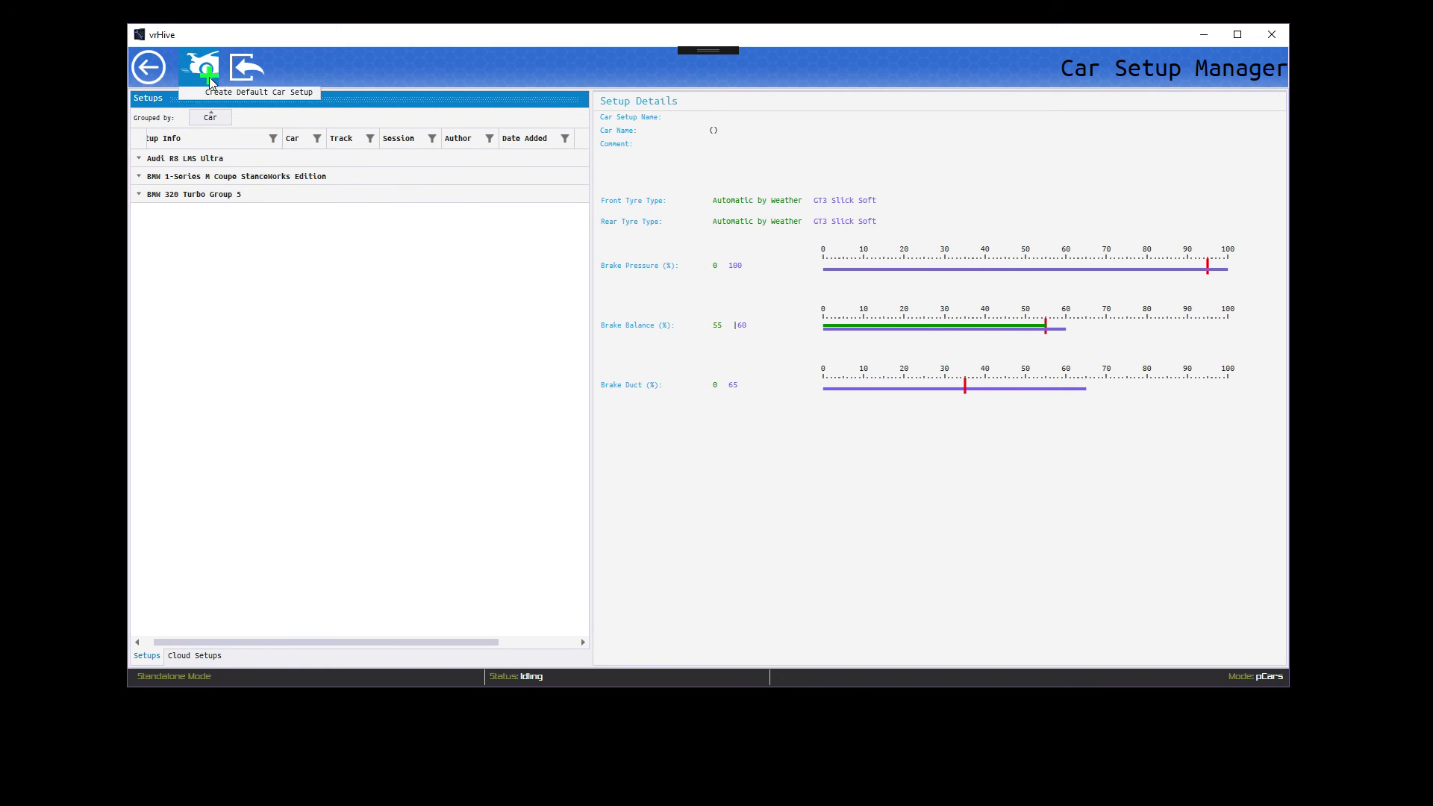
Start a new car setup for the KTM X-Bow R.
left_click(209, 78)
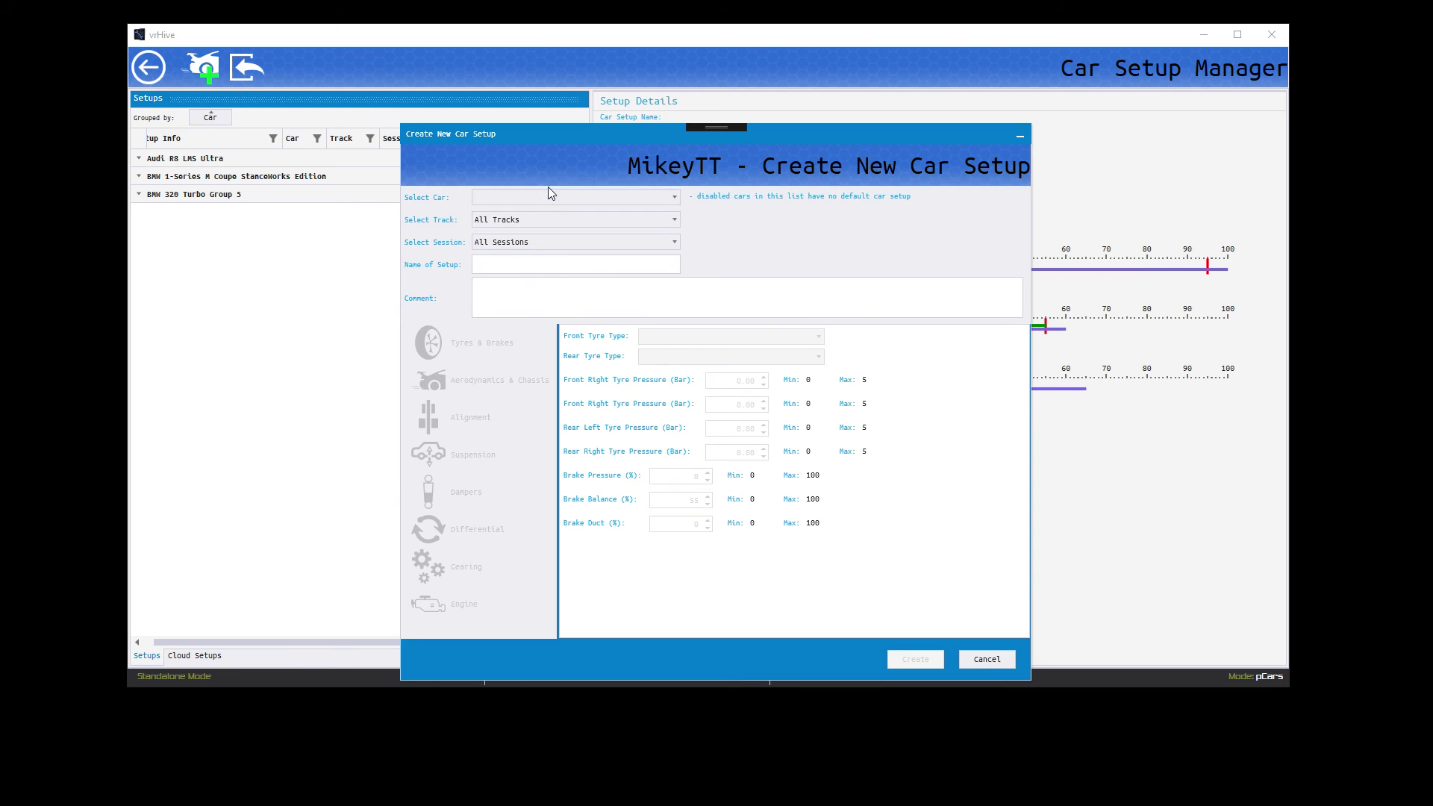
left_click(549, 195)
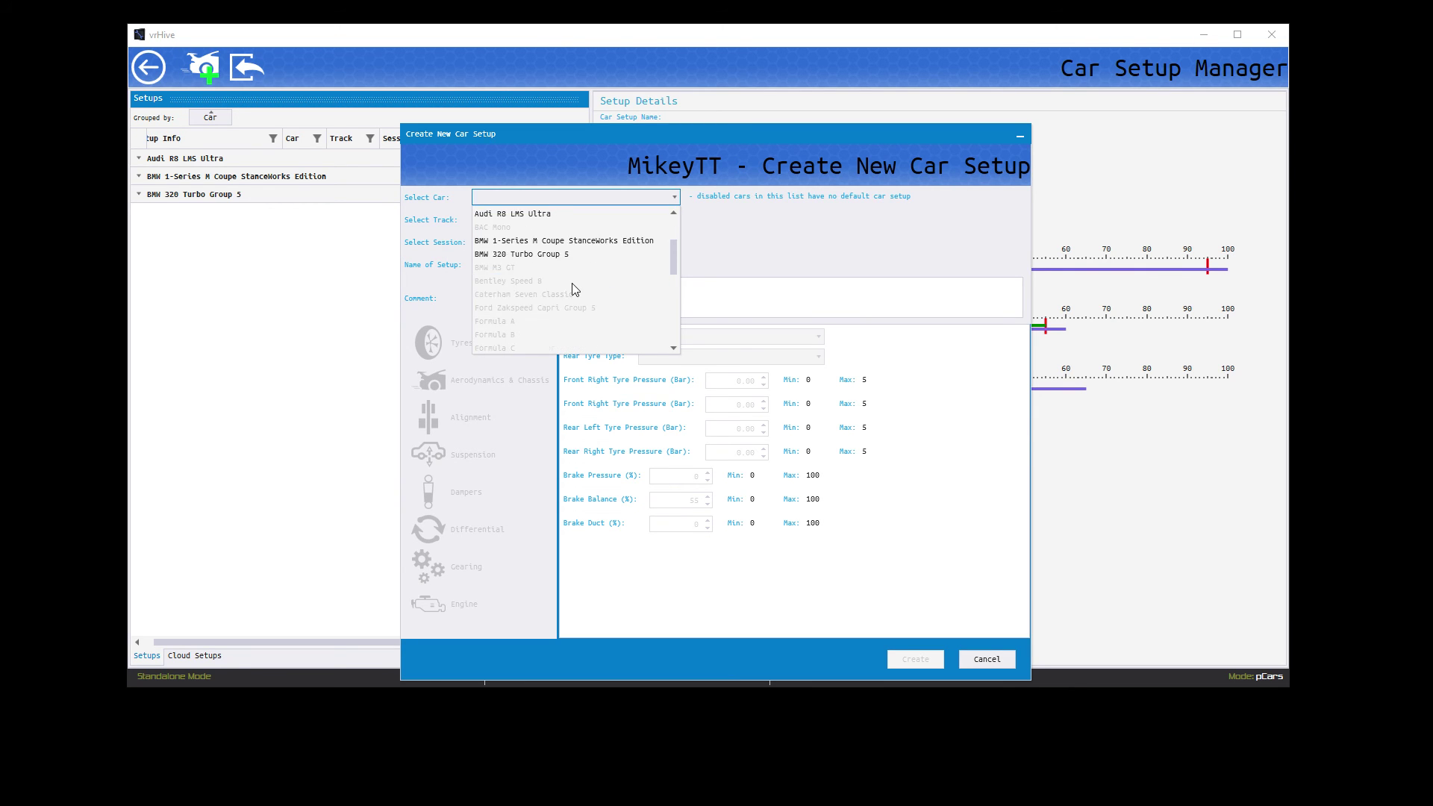
scroll(575, 288, "down", 5)
left_click(558, 243)
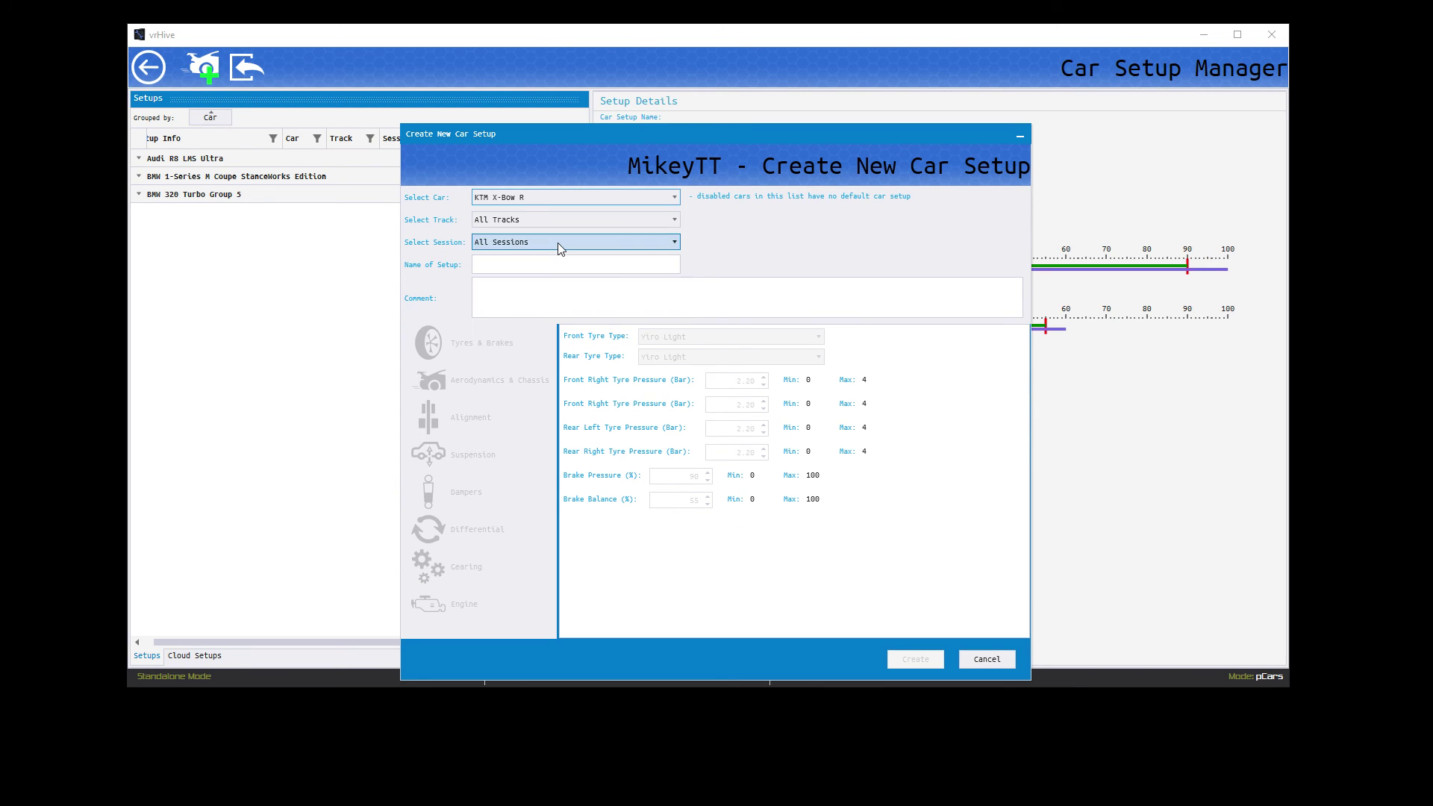
Name the new setup "testing the KTM" and add the comment "test comment #2".
left_click(566, 267)
type("testing the ")
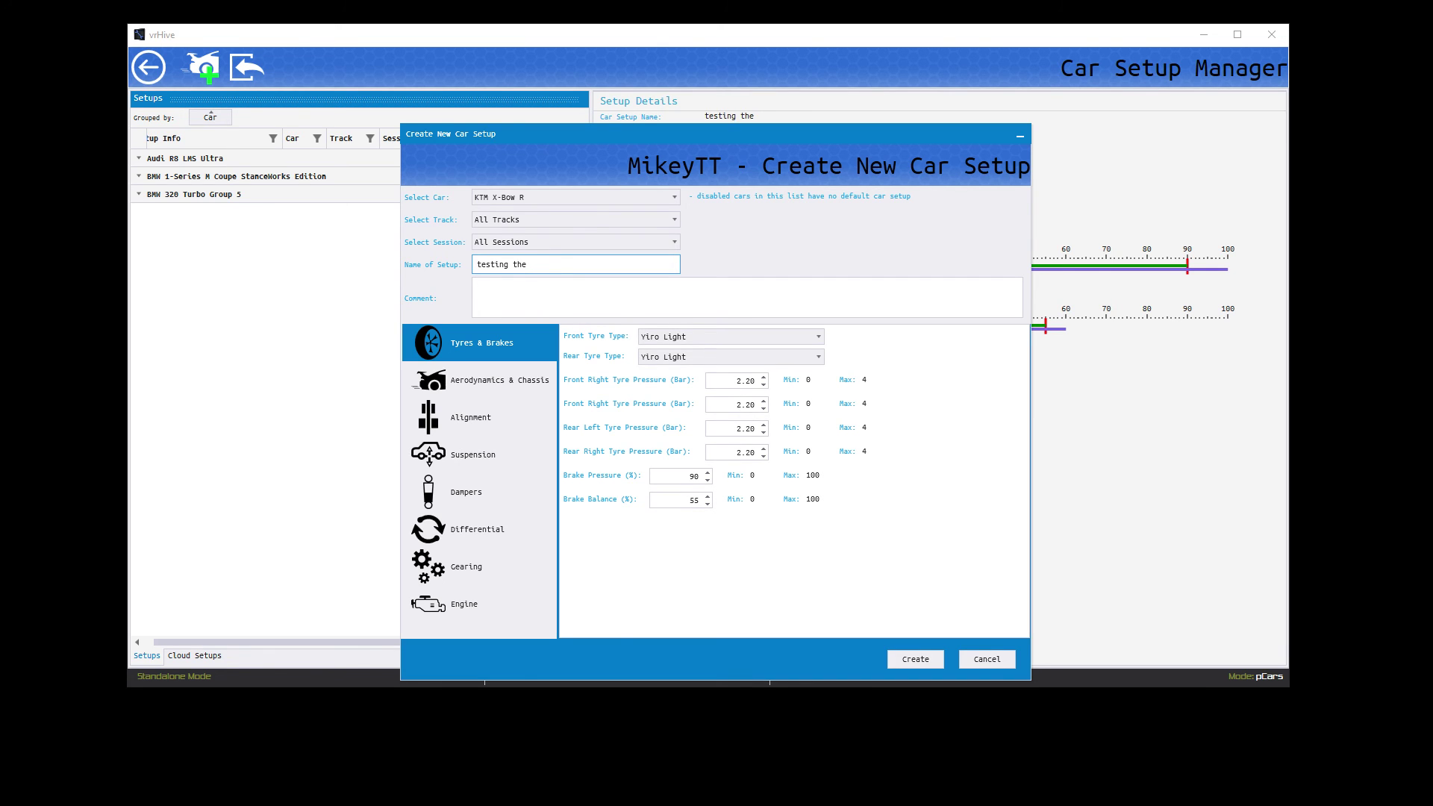
type("KTM")
key("Tab")
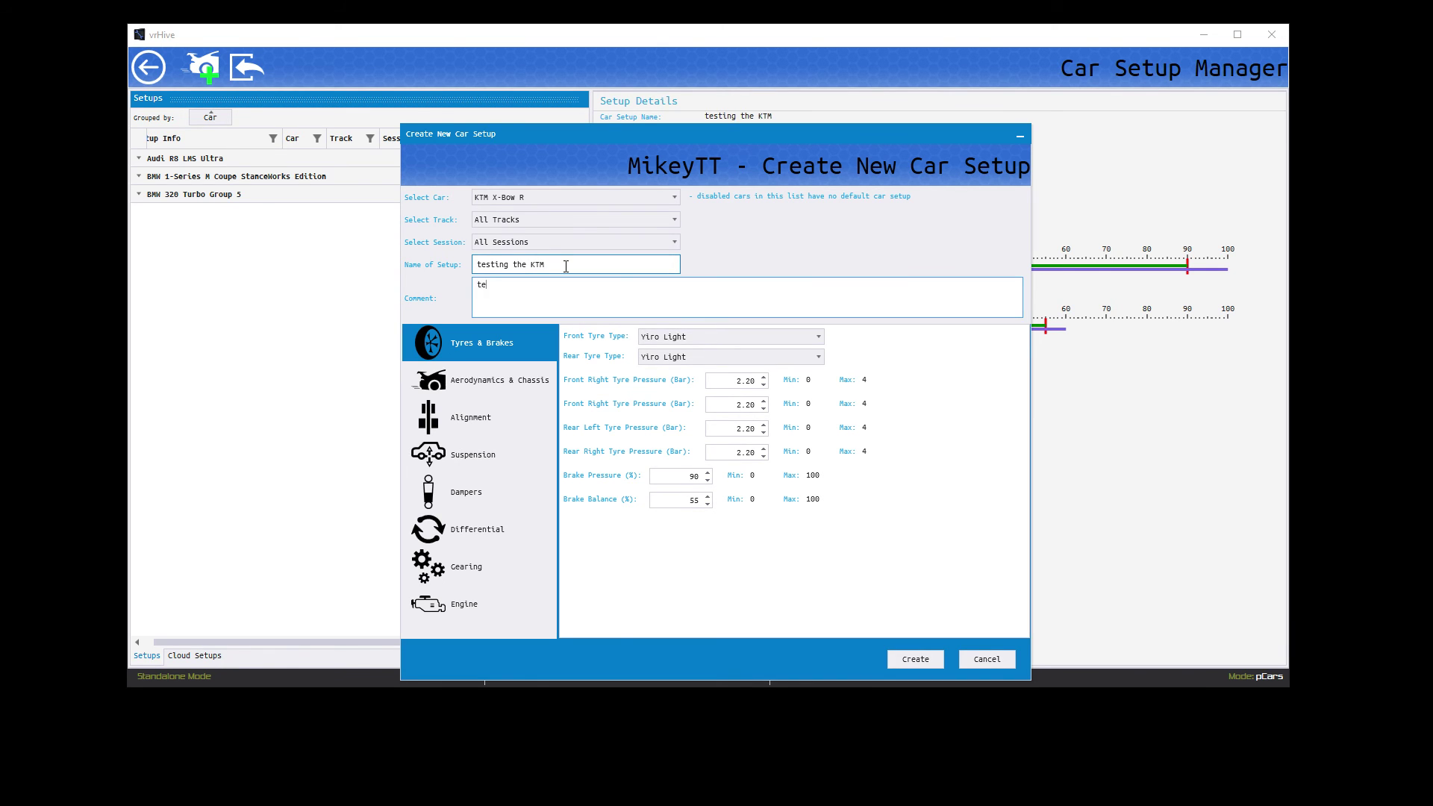
type("test comment #2")
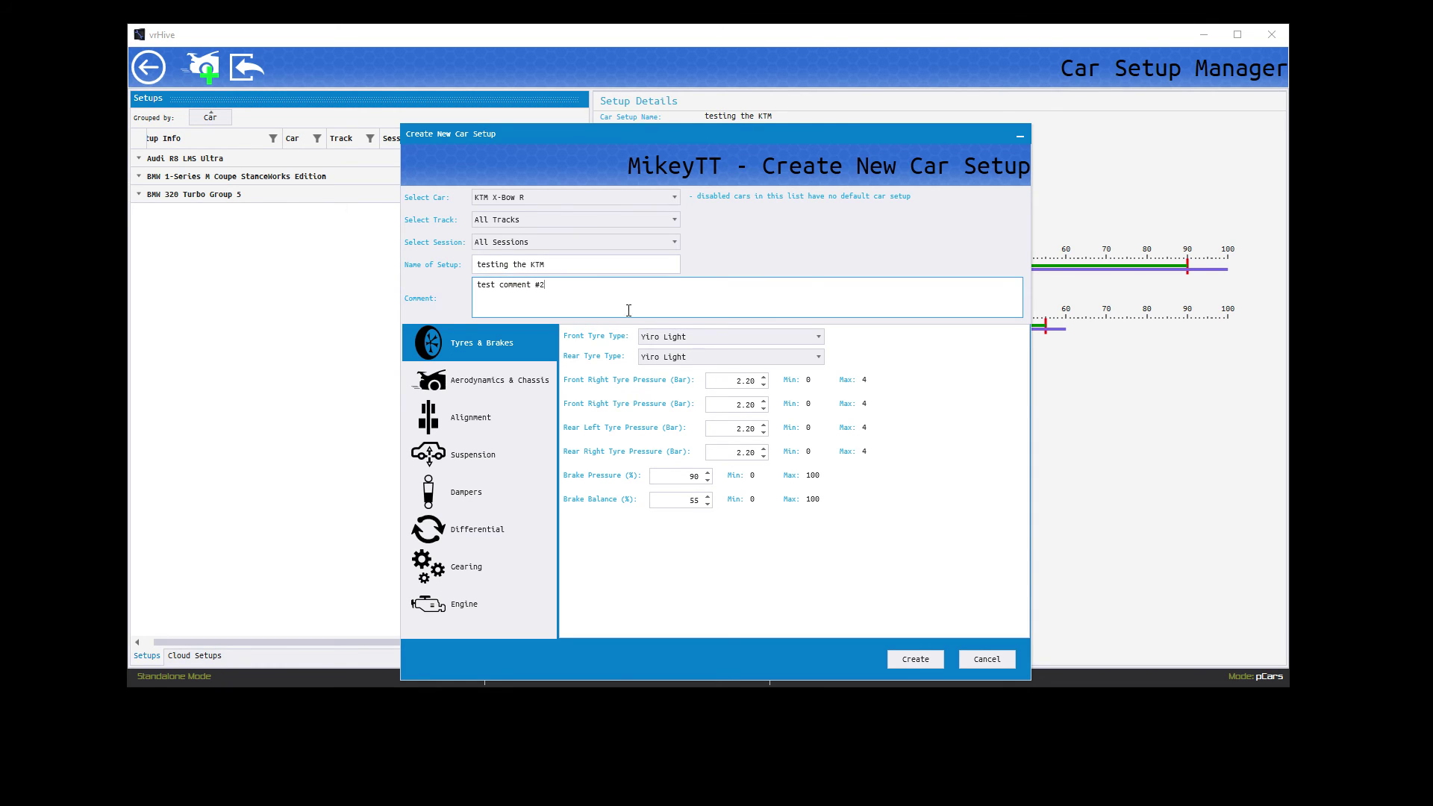
Set both the front and rear tyre types of the new setup to Yiro R.
left_click(685, 339)
left_click(687, 380)
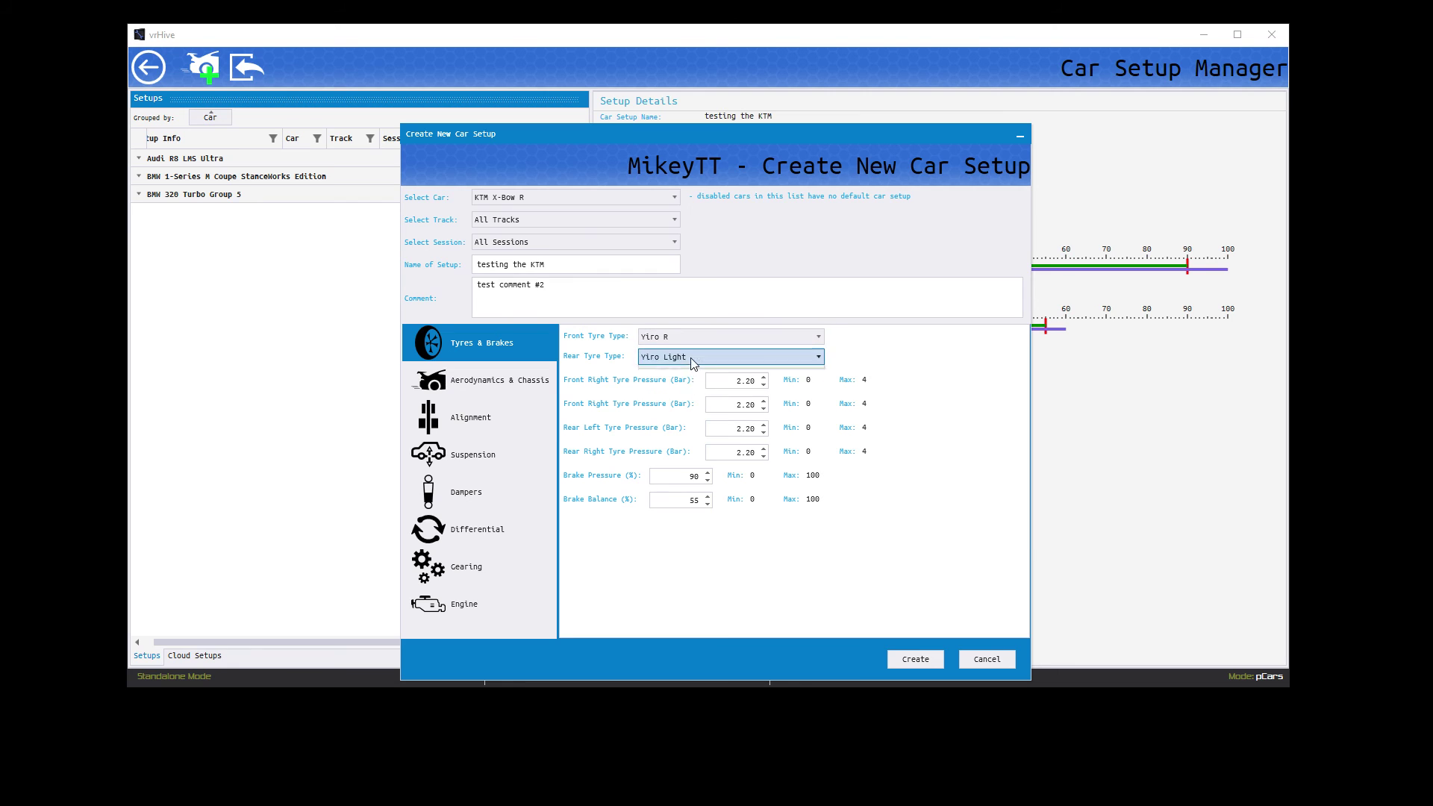
left_click(687, 356)
left_click(687, 399)
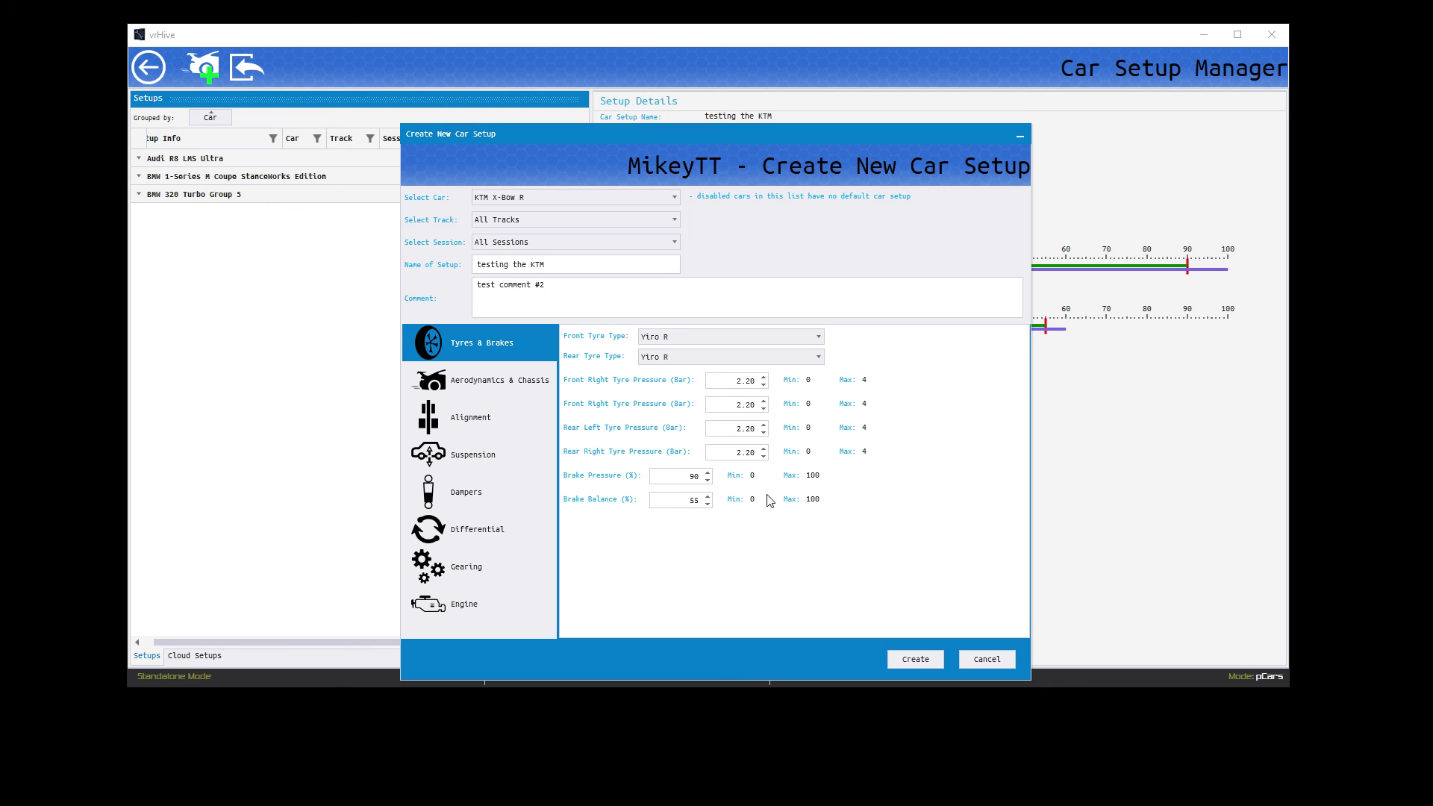
Set both rear tyre pressures to 2.10 bar and both front tyre pressures to 1.80 bar.
left_click(750, 455)
type("2.10")
left_click(747, 430)
type("2.10")
left_click(745, 407)
type("1.80")
left_click(747, 381)
type("480")
left_click(742, 405)
Set the new setup's brake pressure to 95% and brake balance to 52%.
left_click(708, 473)
left_click(708, 473)
left_click(707, 503)
left_click(707, 504)
Check the aerodynamics and chassis and the tyre and brake settings, and create the new KTM X-Bow R setup.
left_click(485, 381)
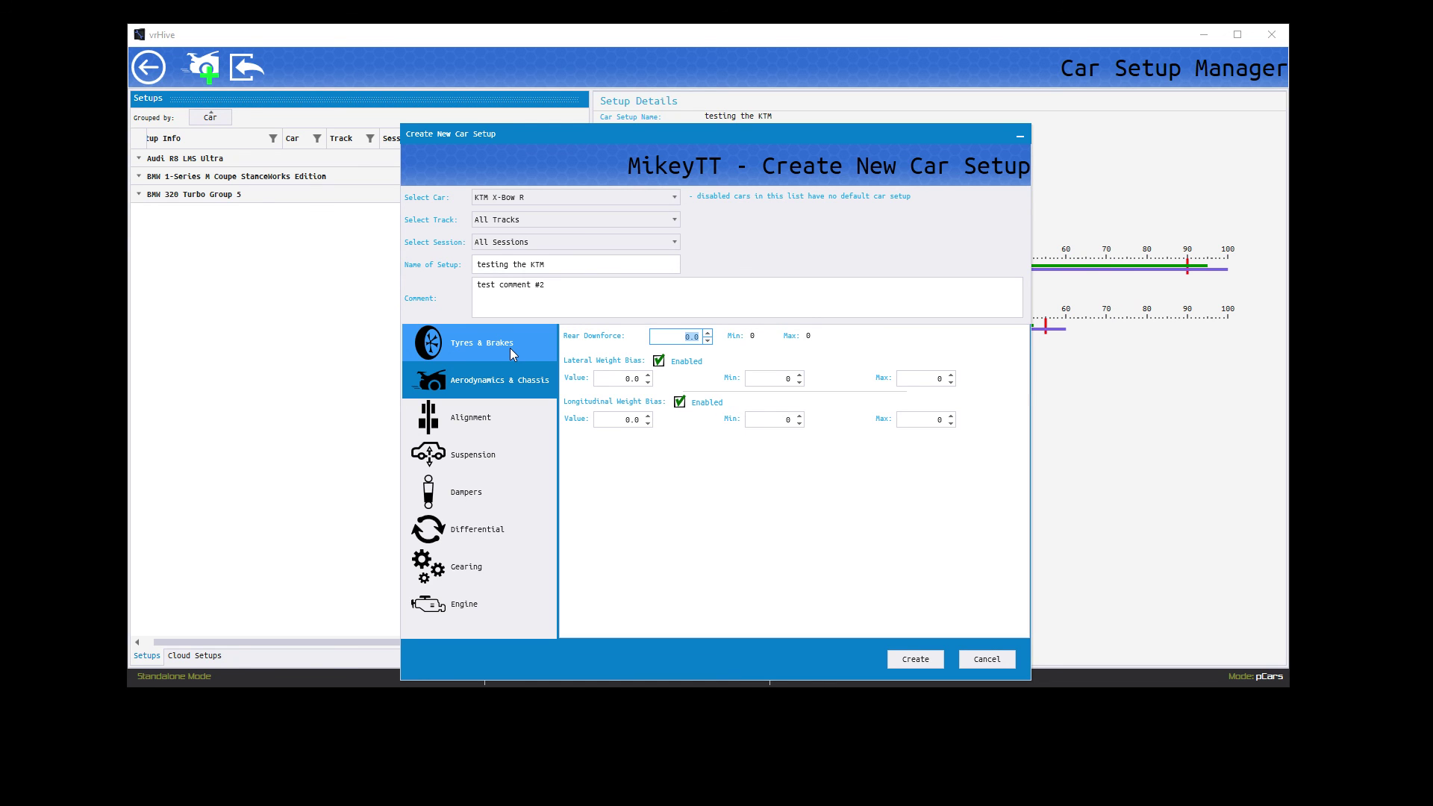
left_click(510, 348)
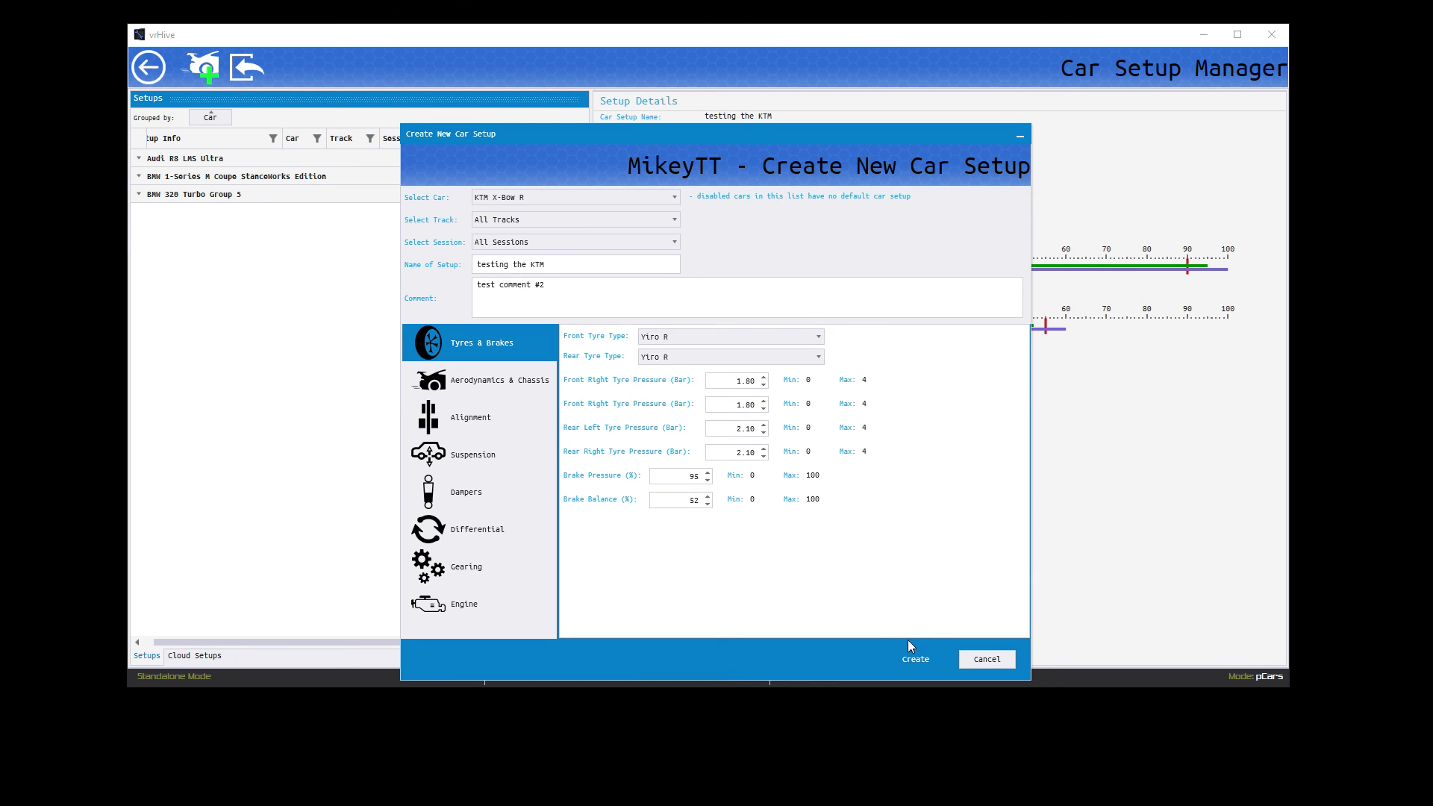
left_click(909, 643)
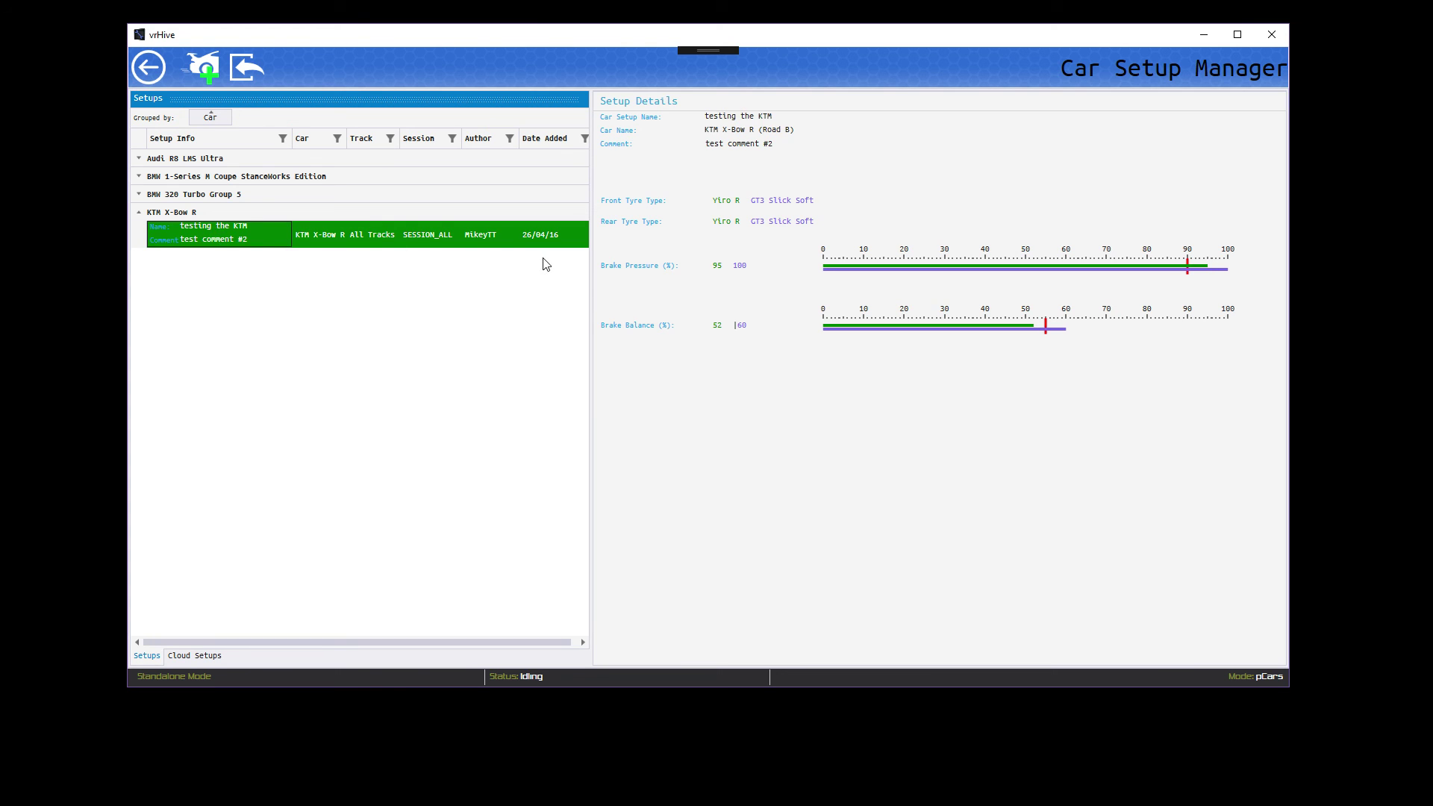
Clear all comparison setups from the "testing the KTM" setup's details.
right_click(380, 238)
mouse_move(447, 269)
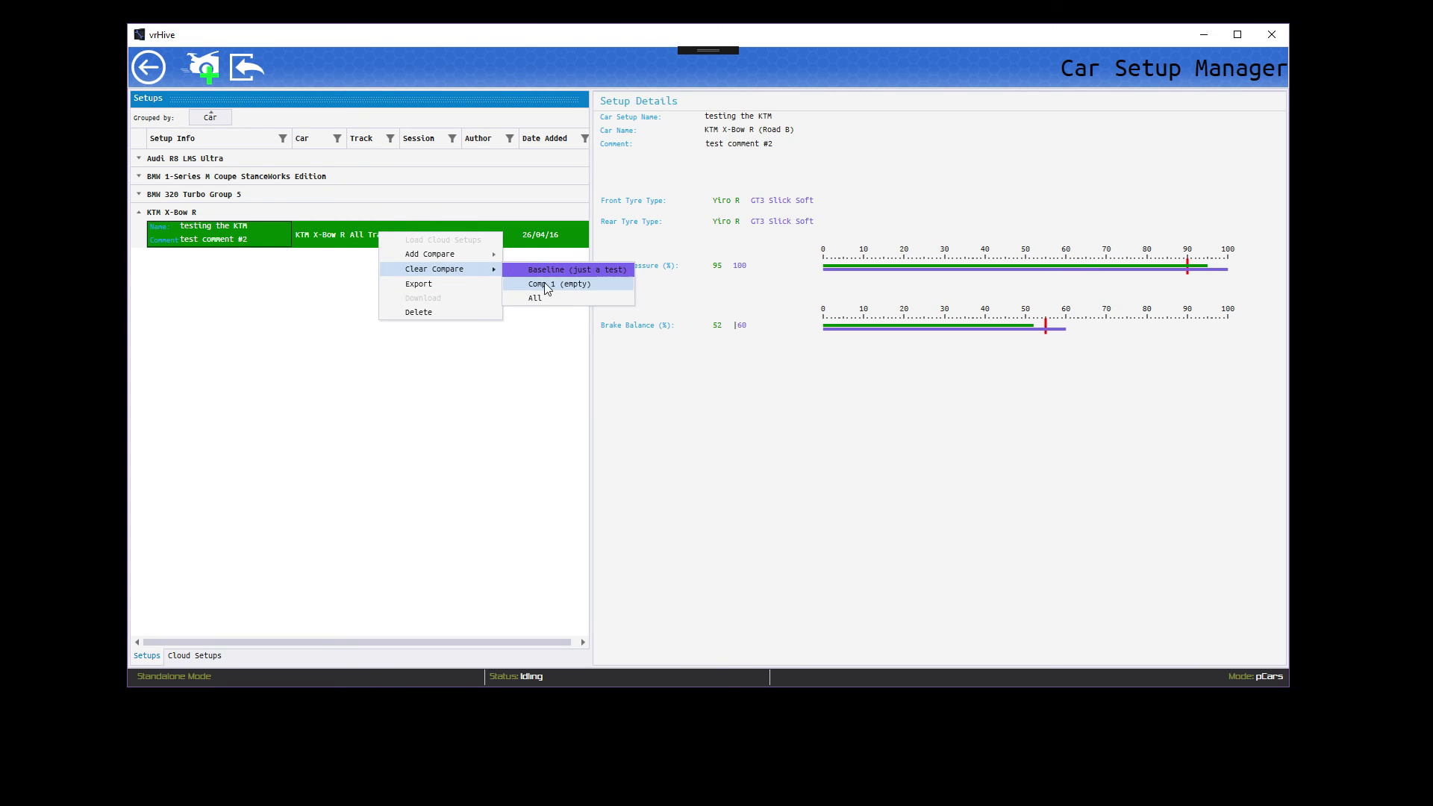
left_click(553, 304)
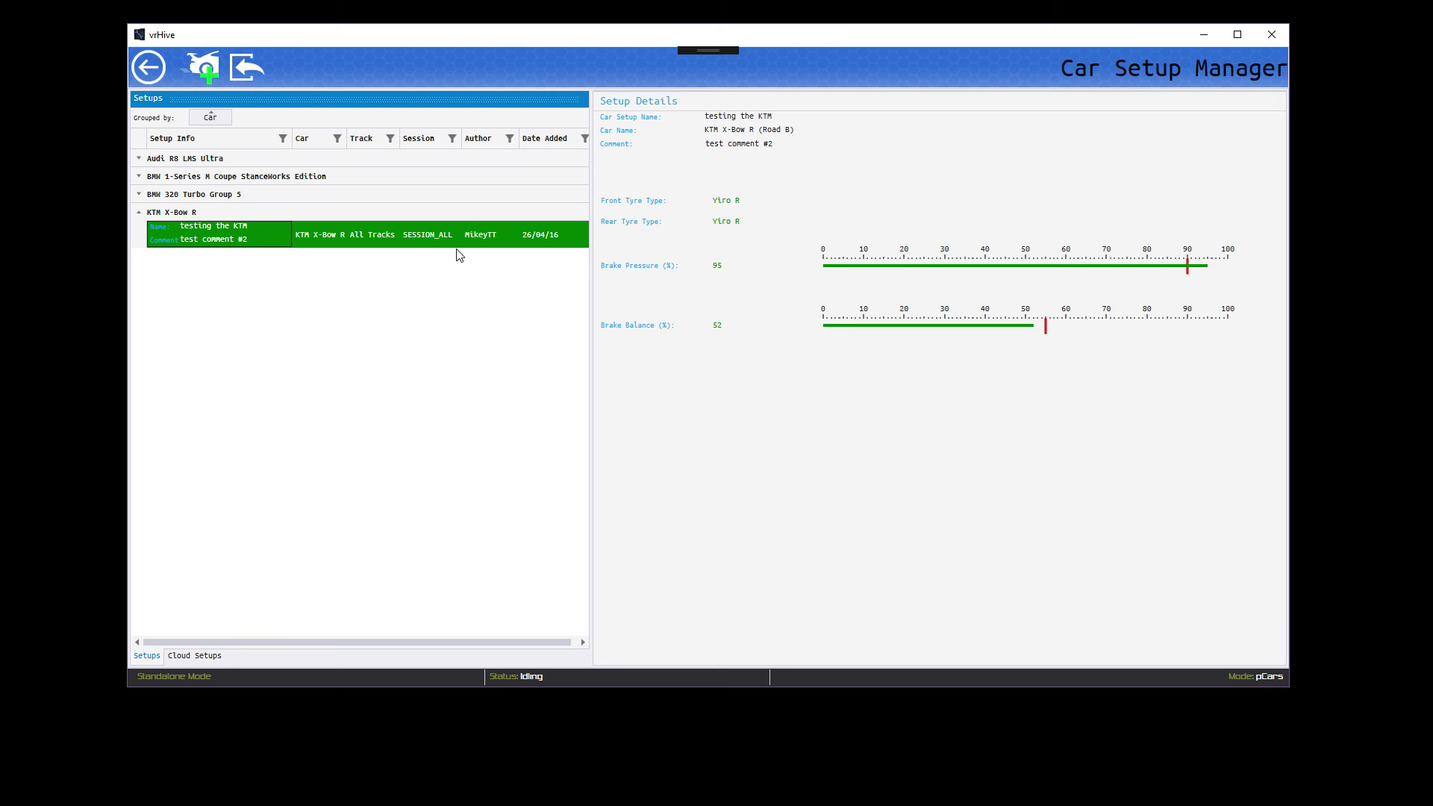